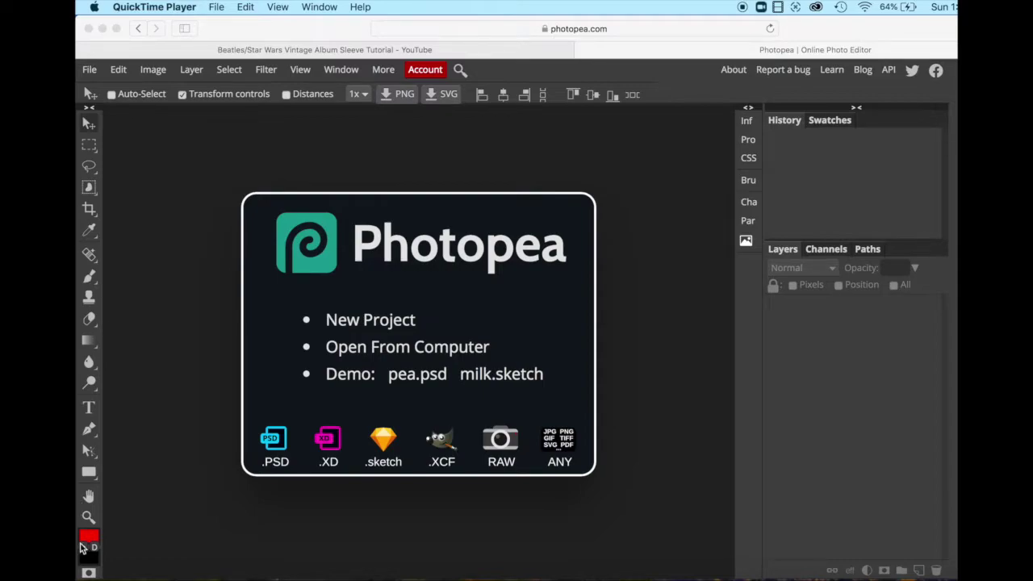
Step: Load '111 Beatles LP Cover.jpg' from the Seagate drive into Photopea as a new document
{"action": "left_click", "coordinate": [122, 574]}
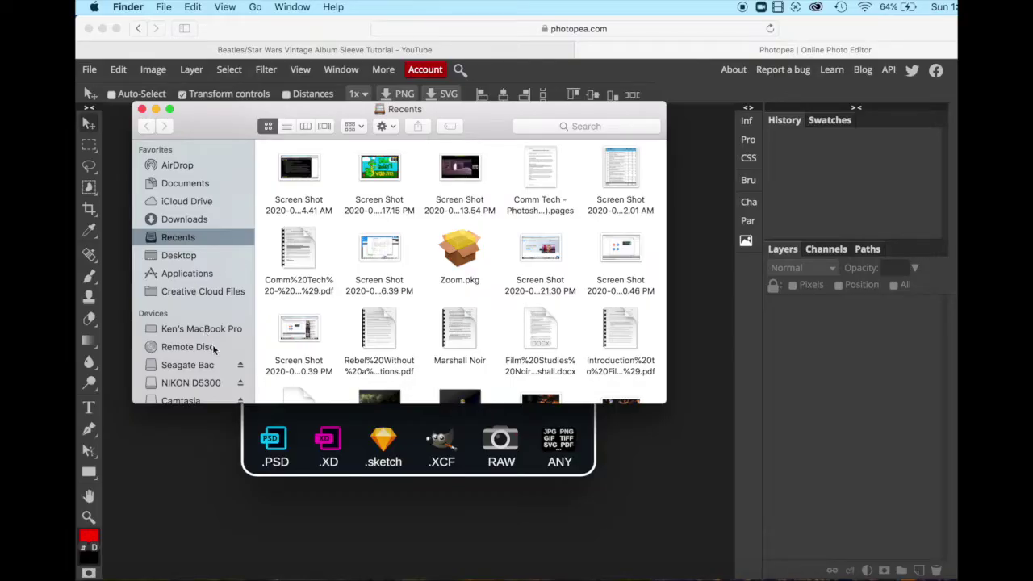
{"action": "left_click", "coordinate": [188, 366]}
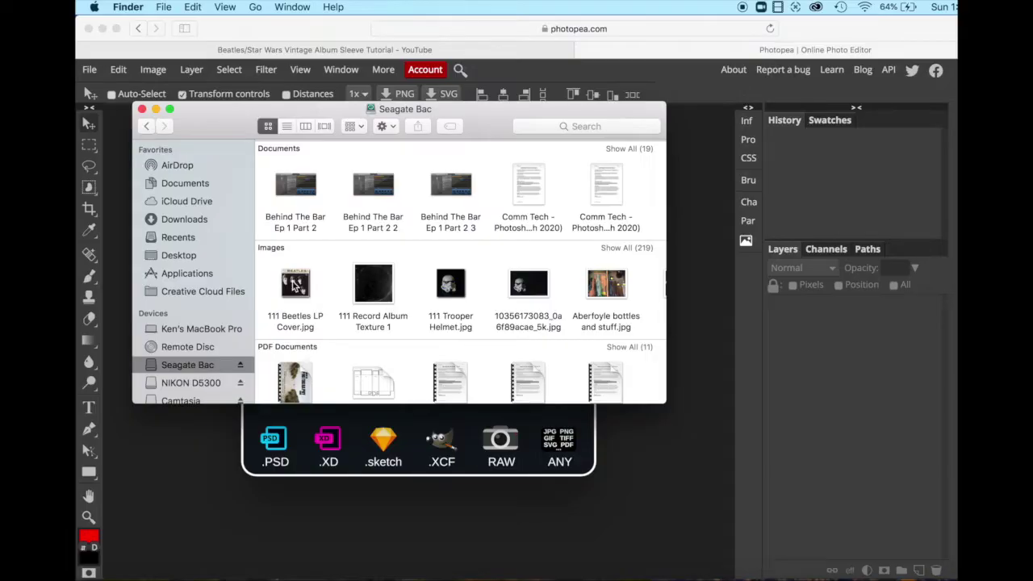
{"action": "left_click_drag", "start_coordinate": [296, 283], "coordinate": [408, 458]}
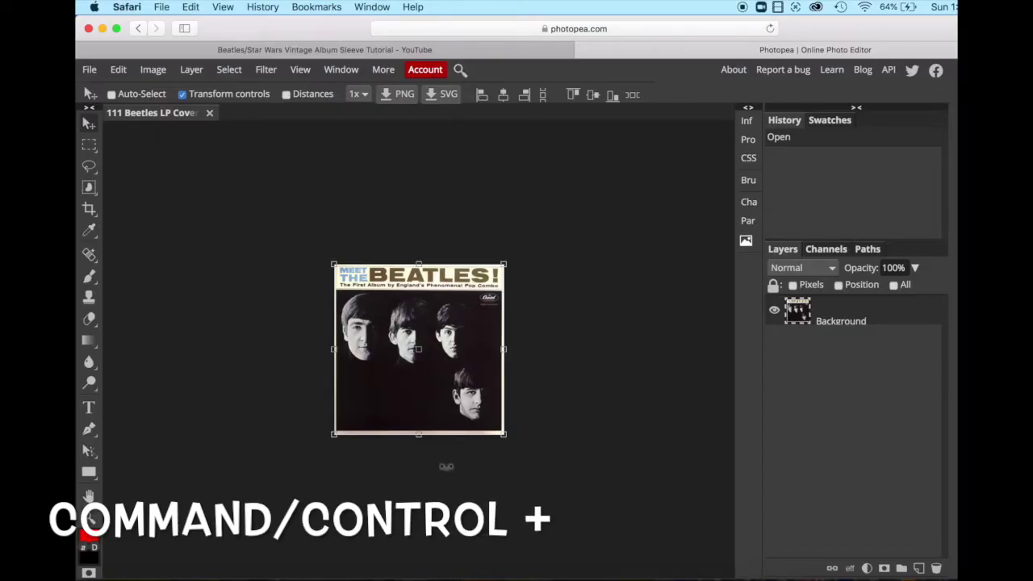
Step: Zoom in and add a 'MEET' text layer on the cover's dark lower-left area, selecting its text
{"action": "key", "text": "super+equal"}
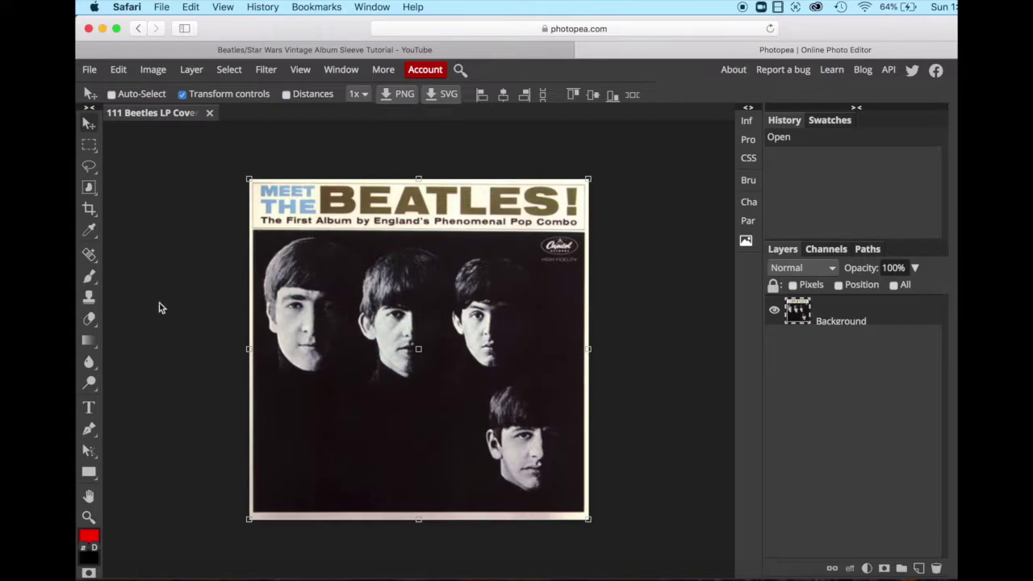
{"action": "left_click", "coordinate": [90, 409]}
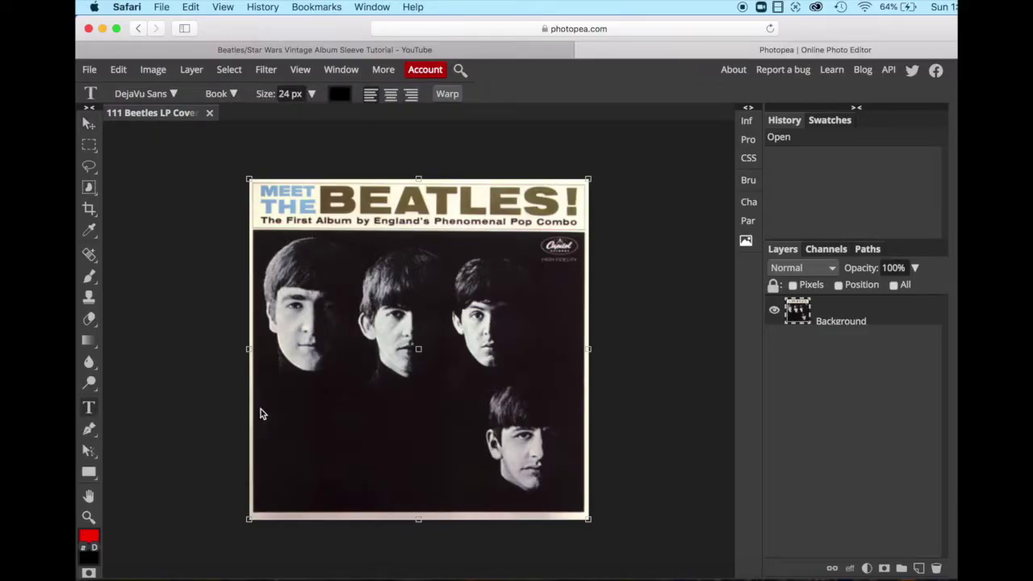
{"action": "left_click", "coordinate": [315, 422]}
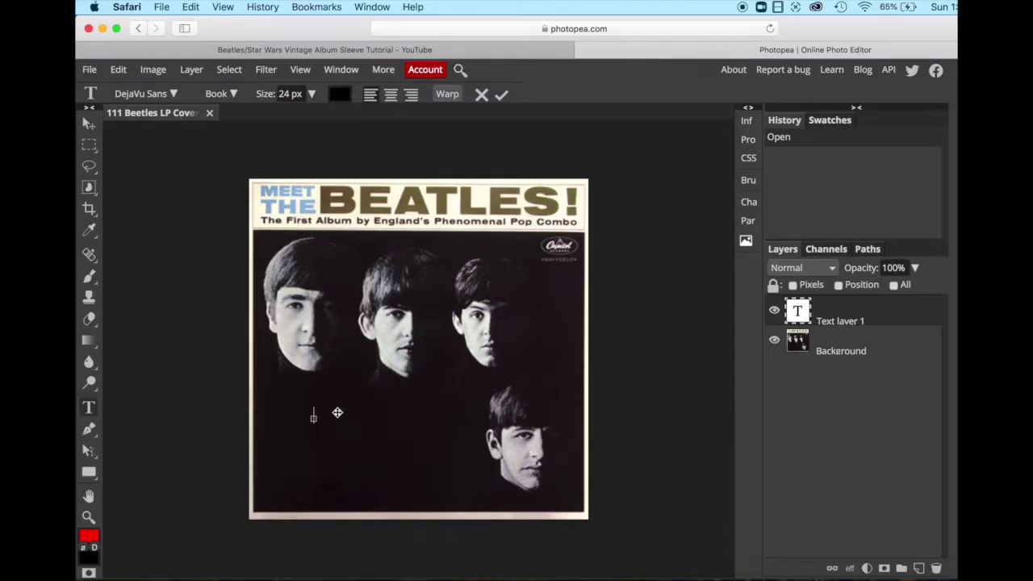
{"action": "type", "text": "MEET"}
{"action": "double_click", "coordinate": [338, 413]}
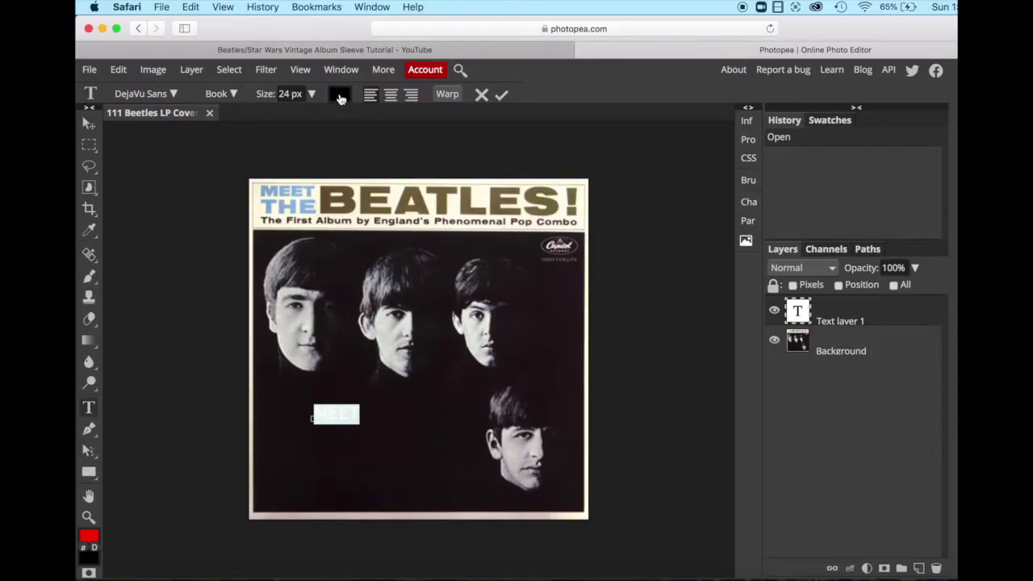
{"action": "left_click", "coordinate": [339, 95]}
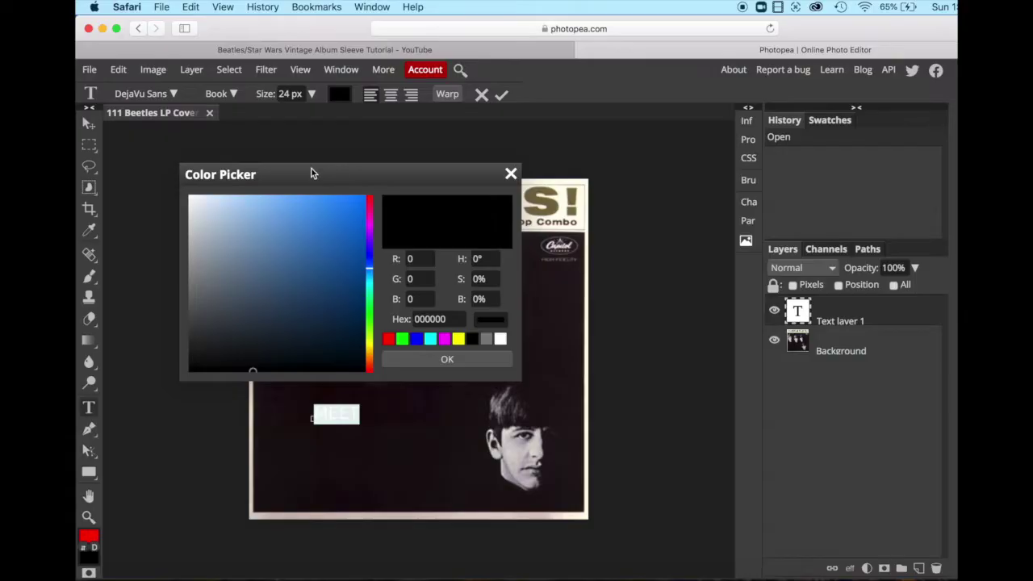
Step: Colour the MEET text light blue (91bbe1), sampled from the THE lettering, and commit it
{"action": "left_click_drag", "start_coordinate": [312, 173], "coordinate": [576, 162]}
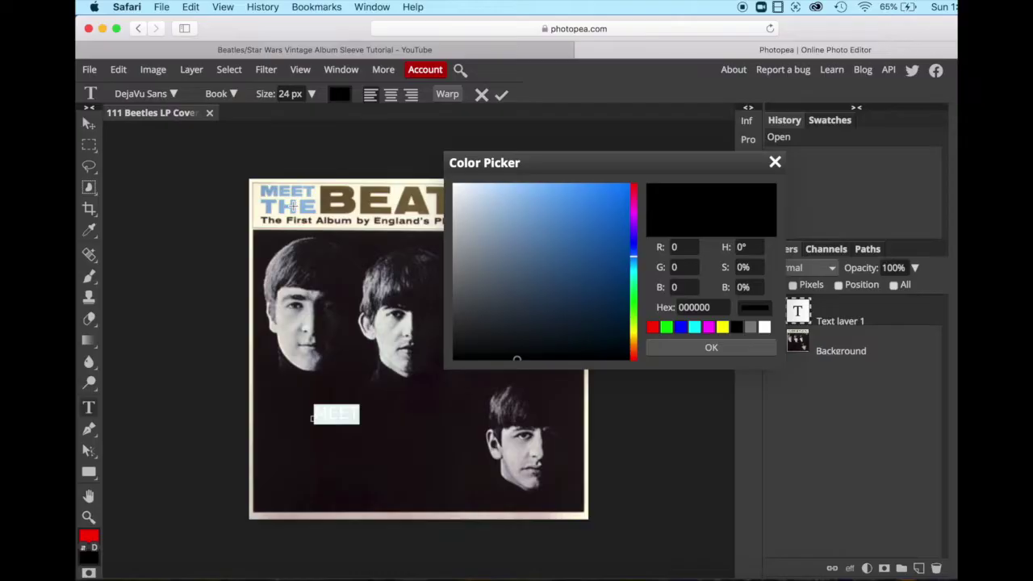
{"action": "left_click", "coordinate": [292, 206]}
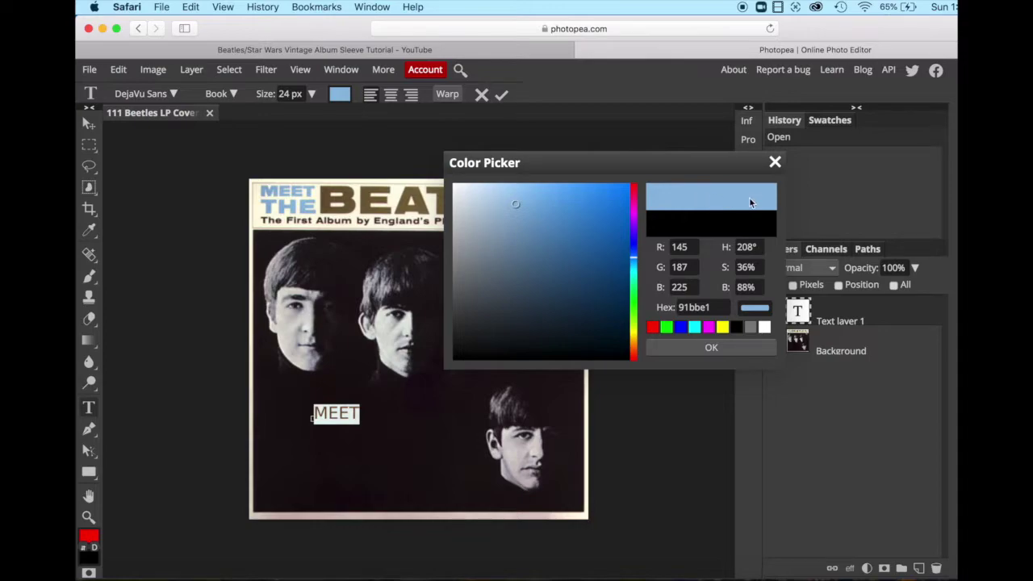
{"action": "left_click", "coordinate": [677, 350]}
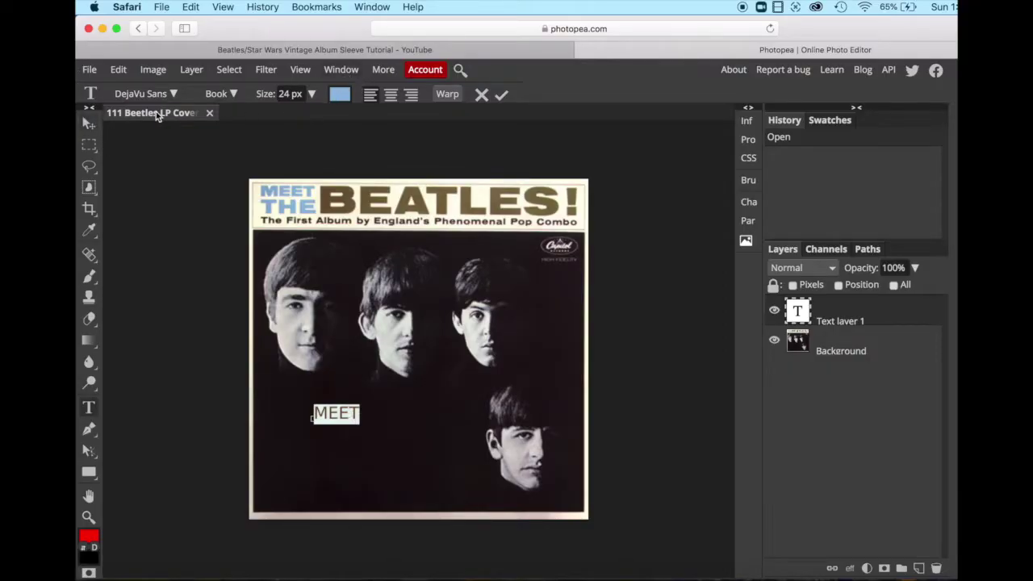
{"action": "left_click", "coordinate": [89, 125]}
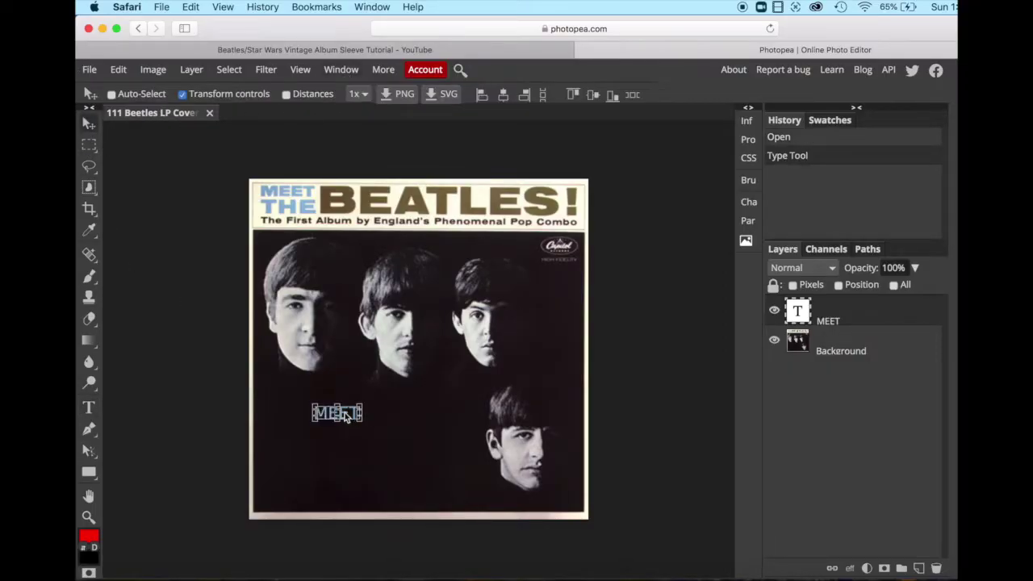
Step: Change the MEET text's font to Bowlby One
{"action": "left_click", "coordinate": [89, 407]}
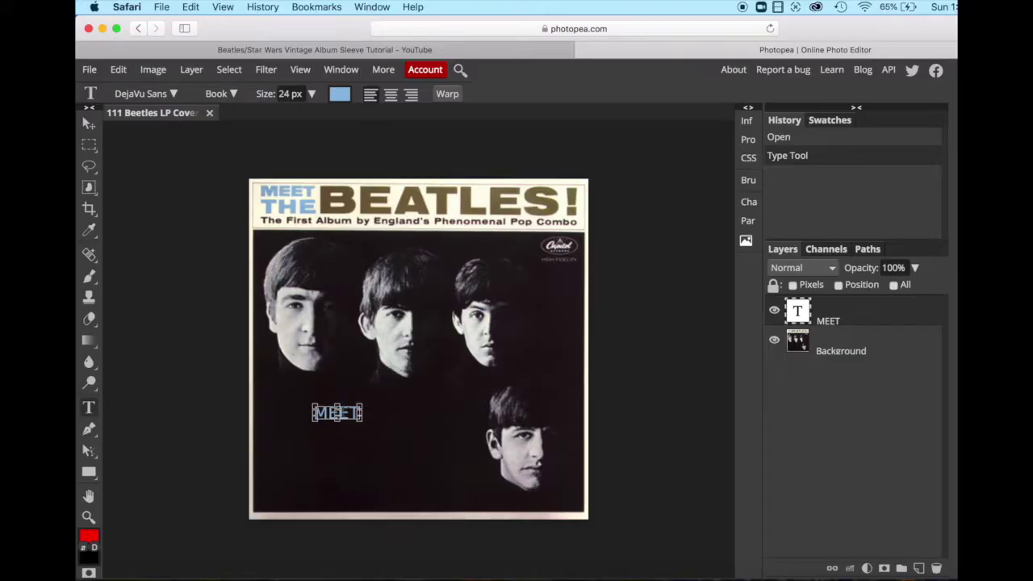
{"action": "left_click", "coordinate": [349, 413]}
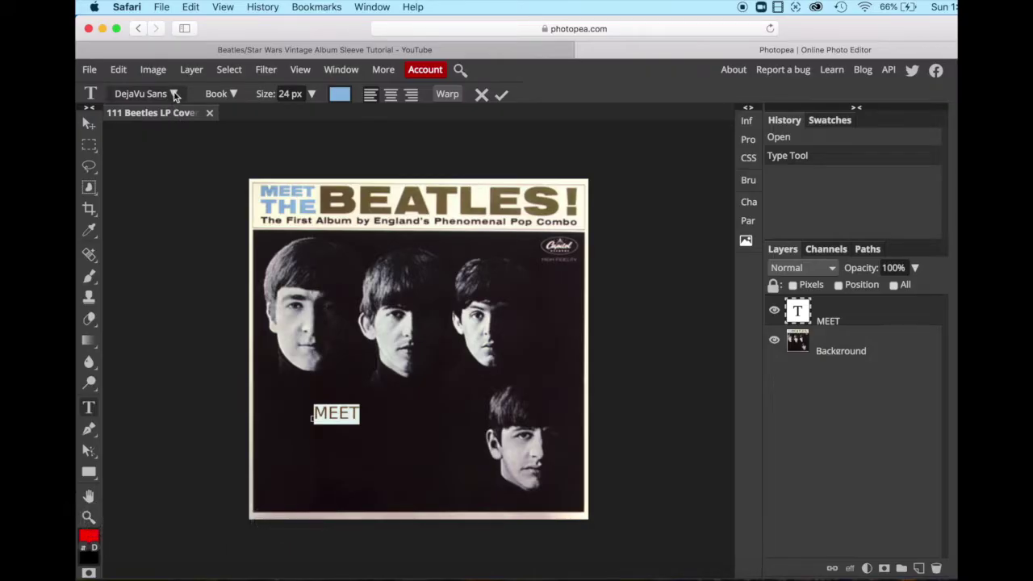
{"action": "left_click", "coordinate": [174, 95]}
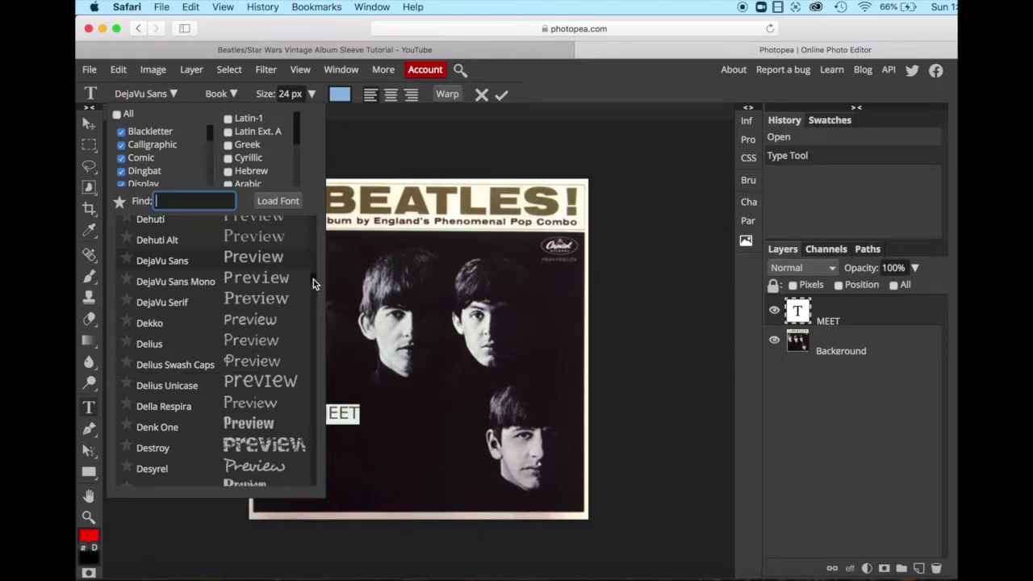
{"action": "left_click_drag", "start_coordinate": [314, 280], "coordinate": [316, 250]}
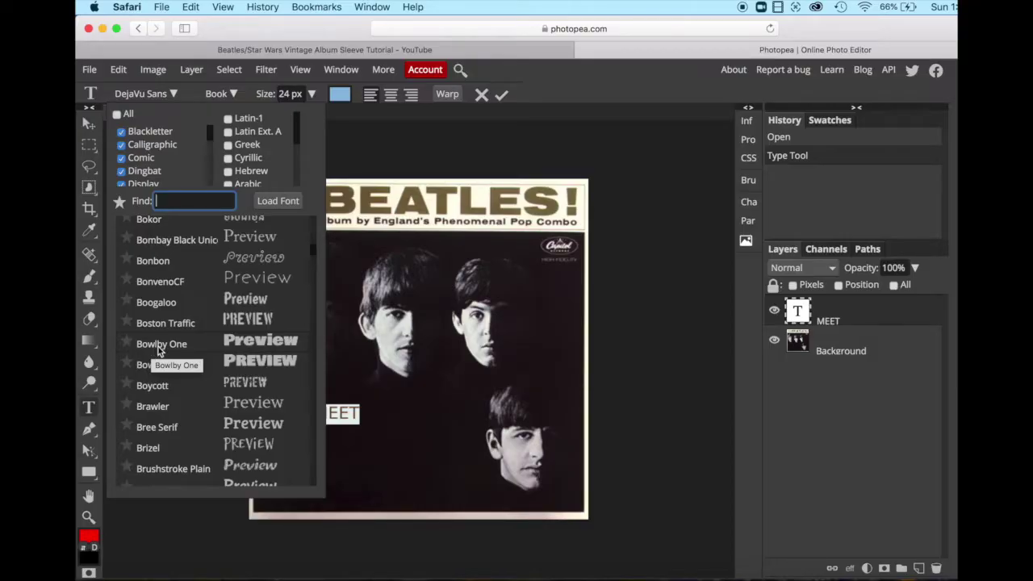
{"action": "left_click", "coordinate": [152, 347]}
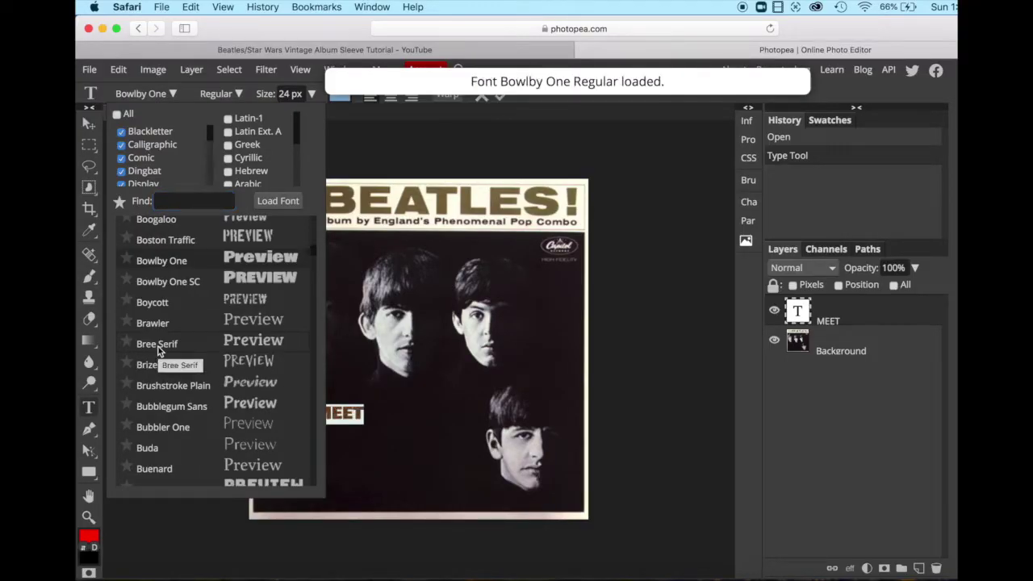
{"action": "left_click", "coordinate": [173, 96]}
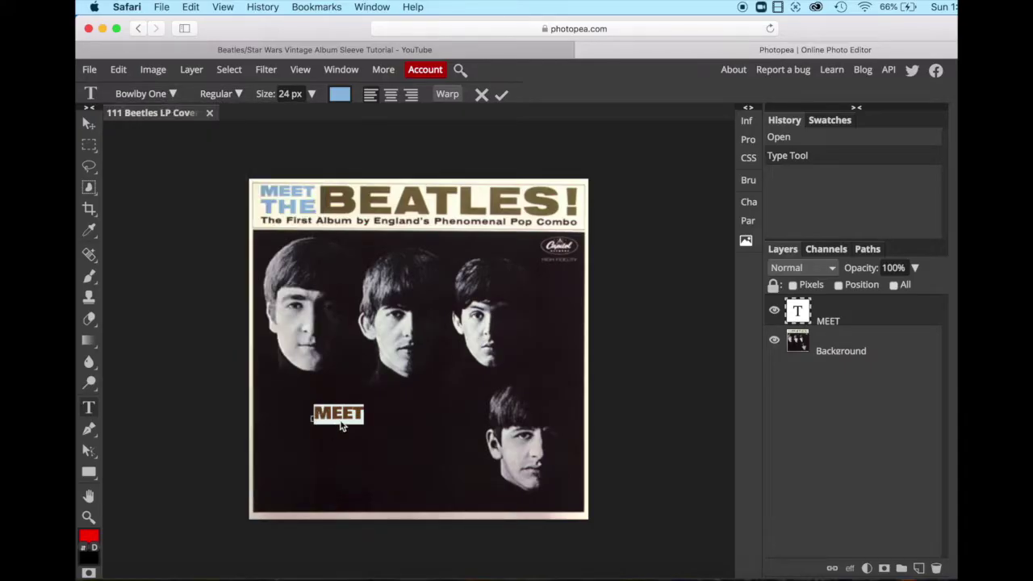
Step: Move the MEET layer onto the cover's original MEET lettering, checking alignment against the background
{"action": "key", "text": "Escape"}
{"action": "key", "text": "v"}
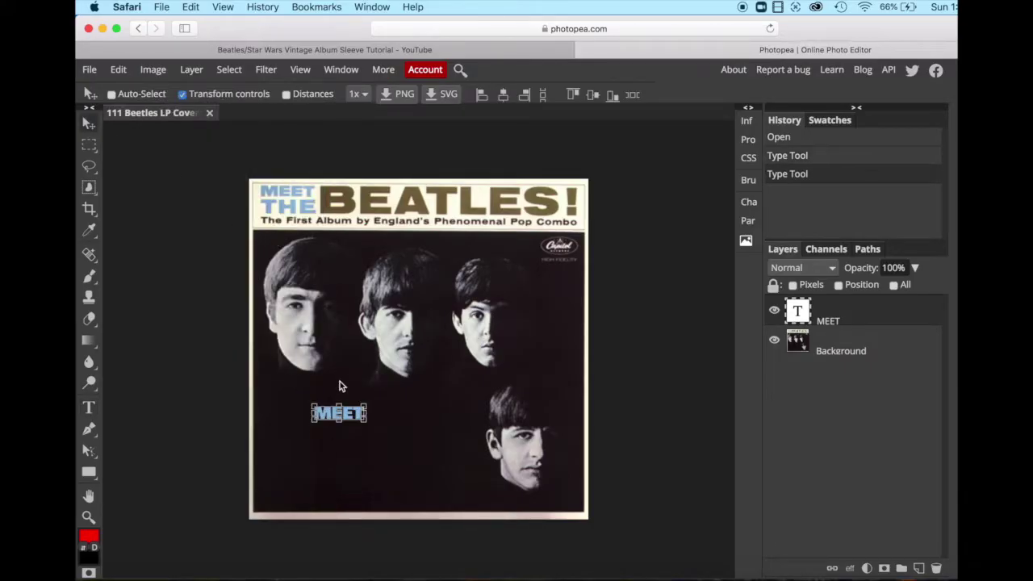
{"action": "left_click_drag", "start_coordinate": [357, 408], "coordinate": [307, 196]}
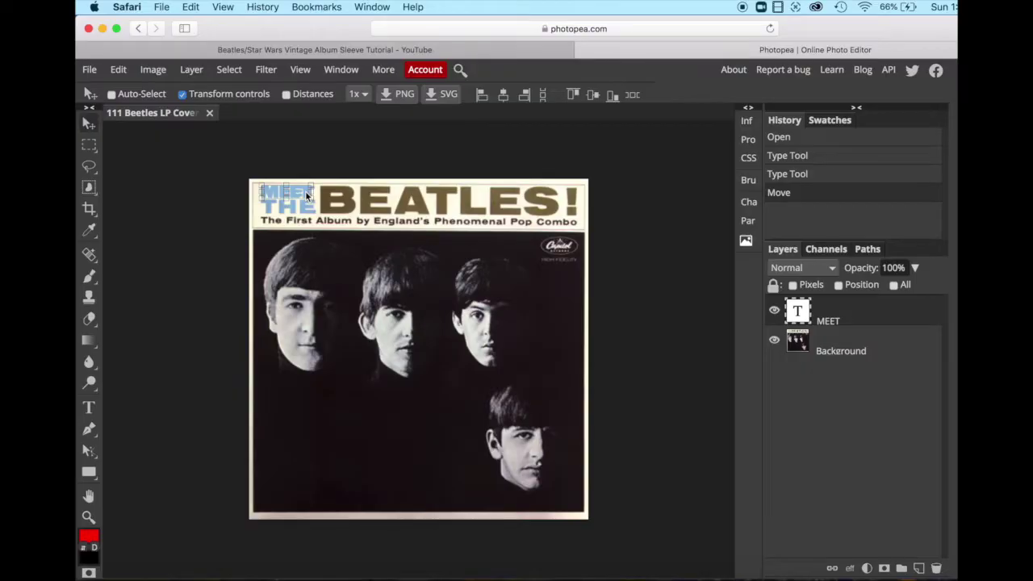
{"action": "left_click", "coordinate": [775, 341]}
{"action": "left_click", "coordinate": [775, 341]}
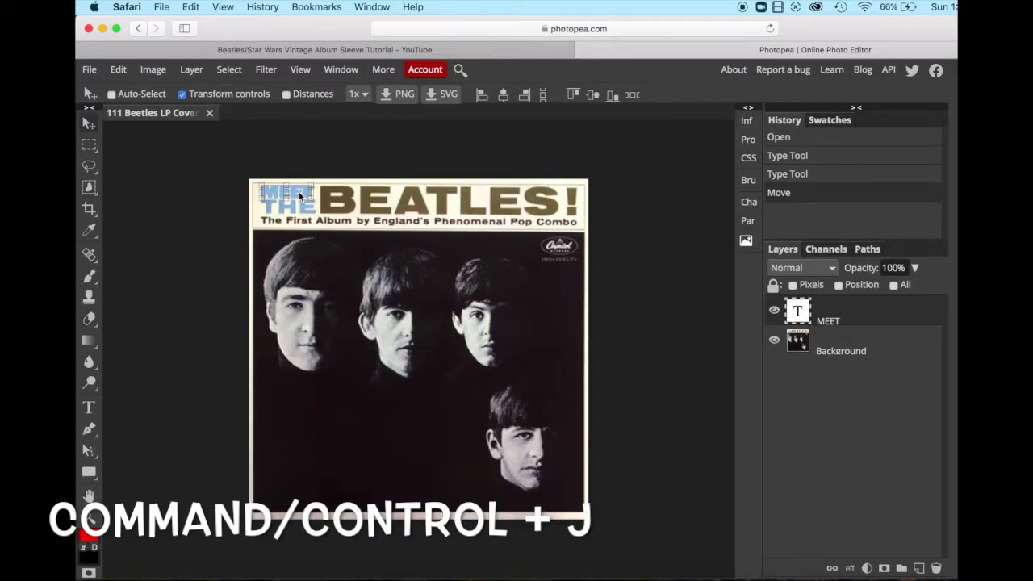
Step: Duplicate the MEET layer and change the copy's text to THE
{"action": "key", "text": "super+j"}
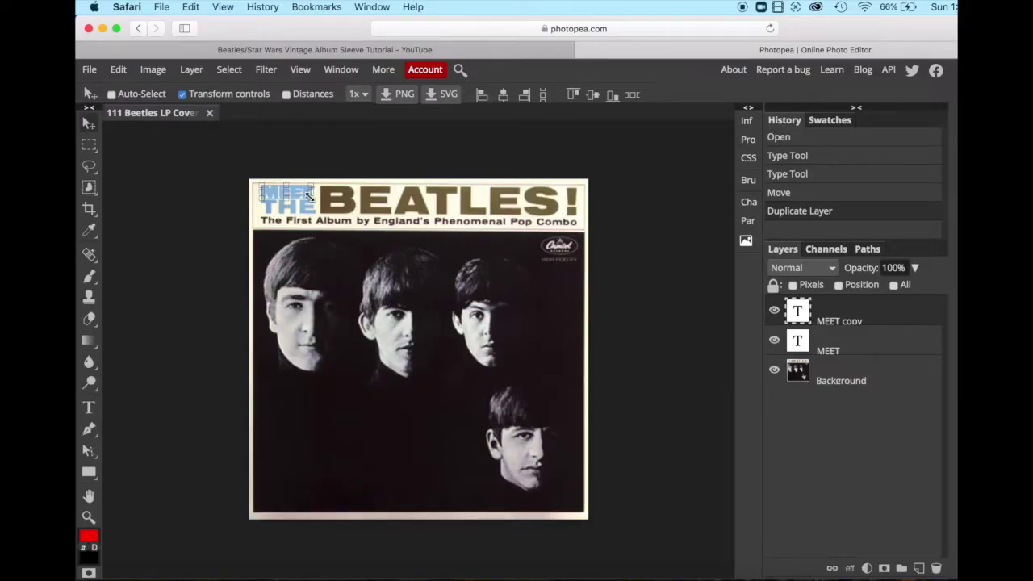
{"action": "left_click_drag", "start_coordinate": [308, 198], "coordinate": [386, 432]}
{"action": "left_click", "coordinate": [89, 410]}
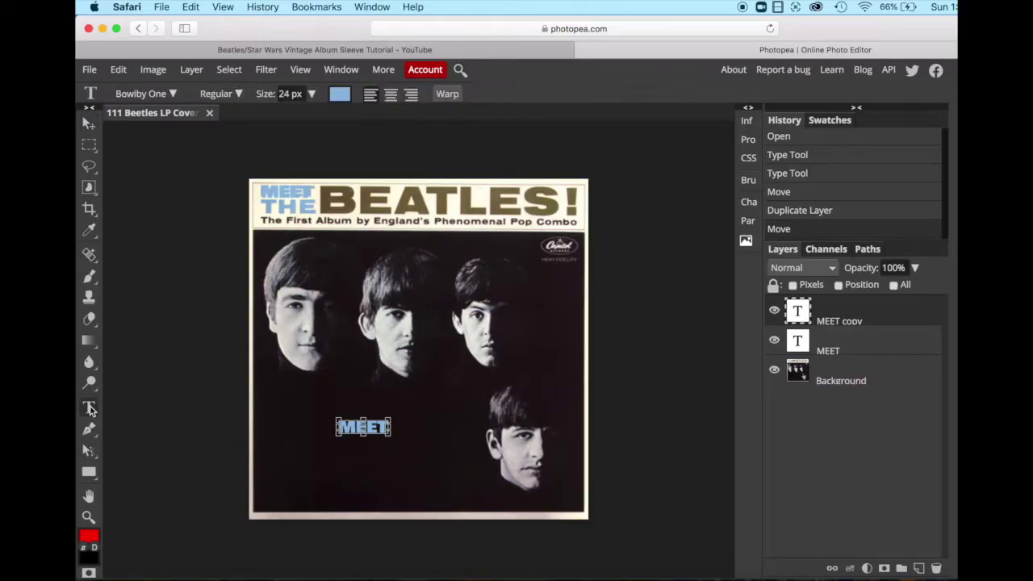
{"action": "double_click", "coordinate": [364, 427]}
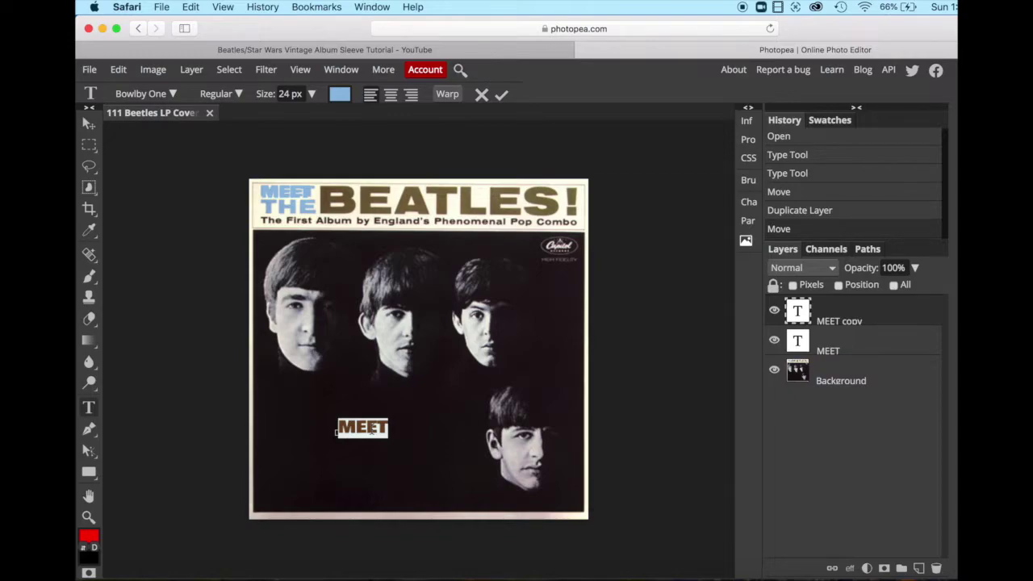
{"action": "type", "text": "THE"}
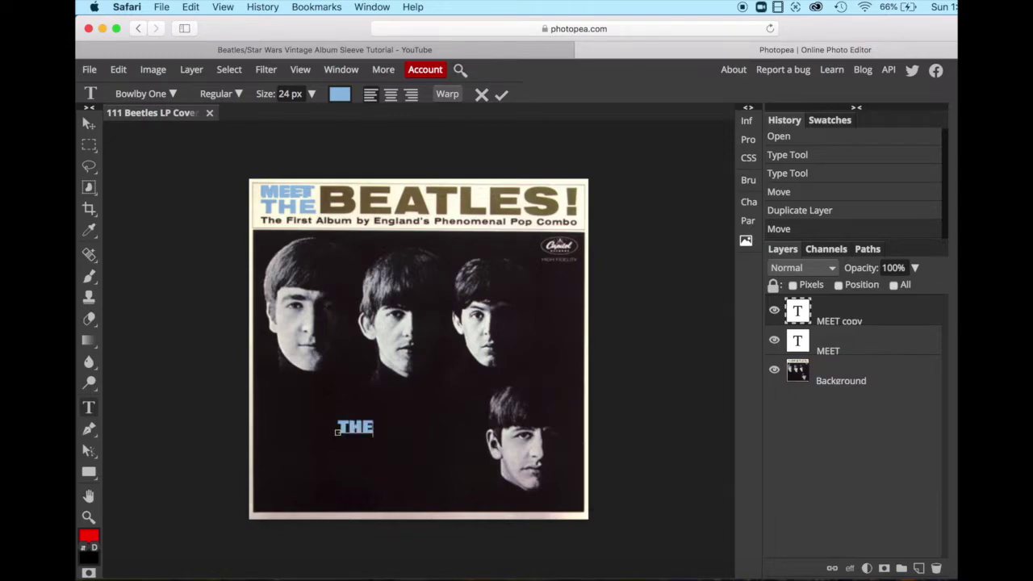
{"action": "left_click", "coordinate": [89, 123]}
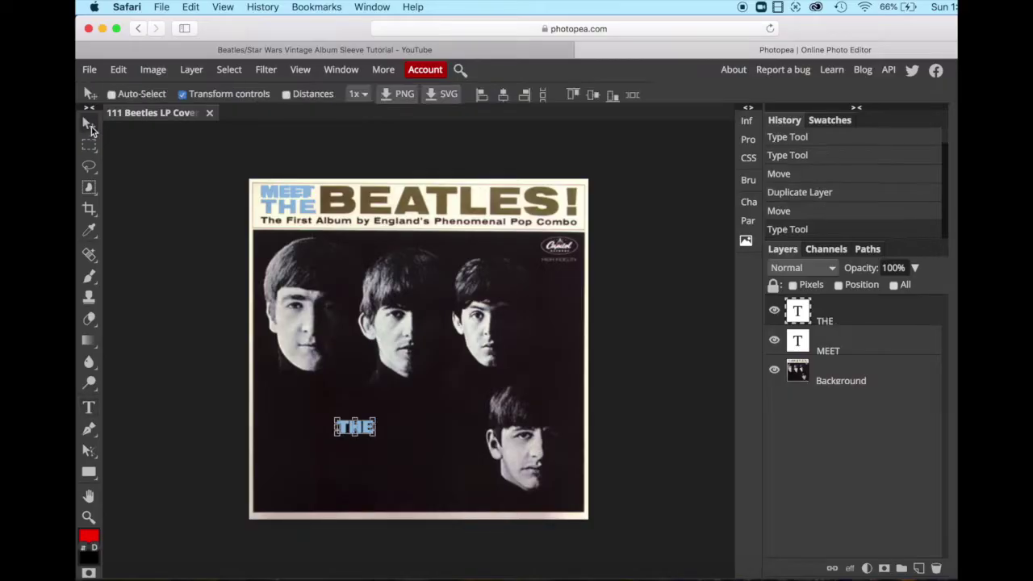
Step: Place THE beneath MEET over the original title lettering and stretch it wider
{"action": "left_click_drag", "start_coordinate": [368, 430], "coordinate": [292, 209]}
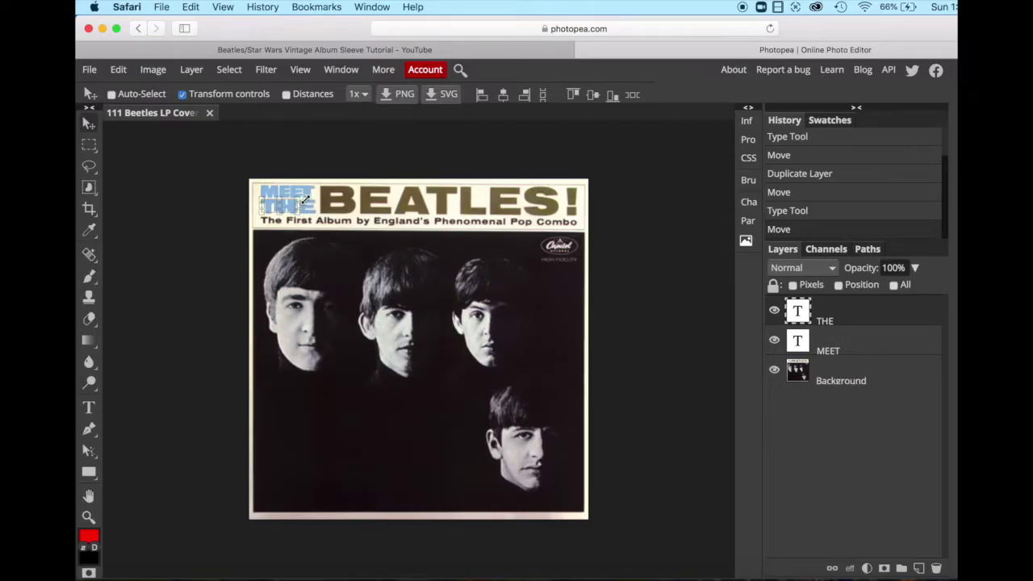
{"action": "left_click_drag", "start_coordinate": [297, 205], "coordinate": [316, 208]}
{"action": "key", "text": "Return"}
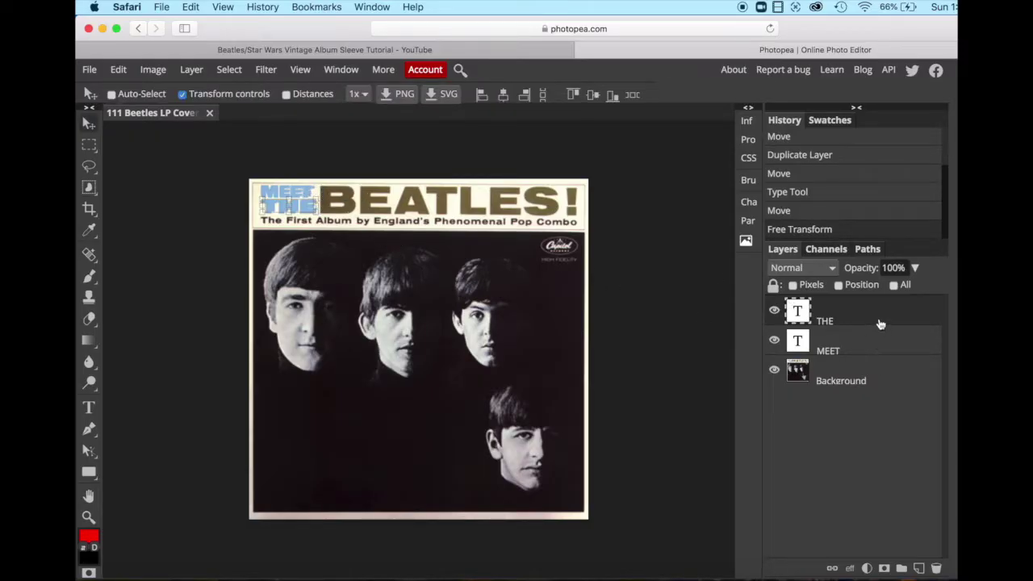
Step: Widen the MEET title word slightly to 103% with Free Transform
{"action": "left_click", "coordinate": [874, 349]}
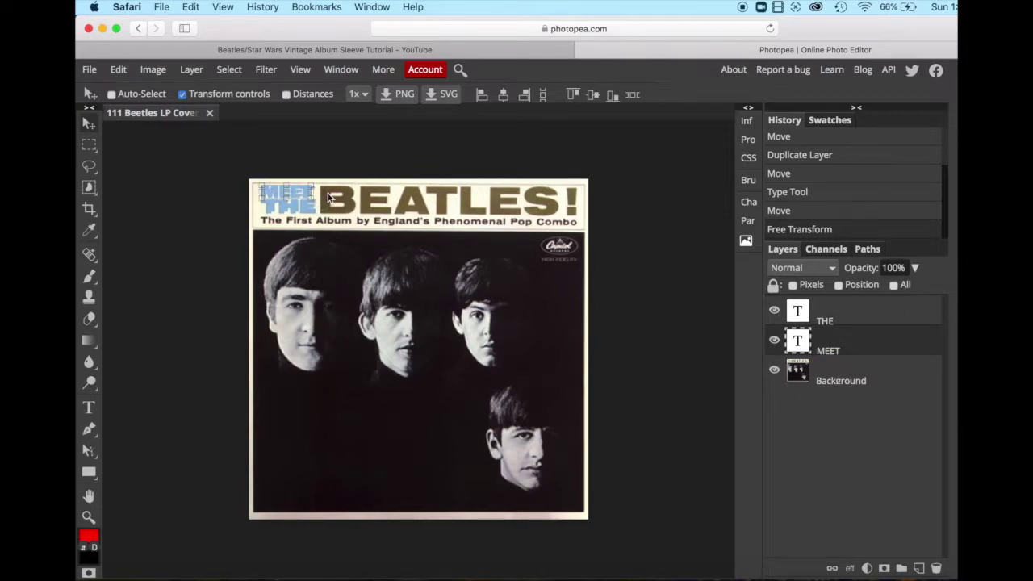
{"action": "key", "text": "super+t"}
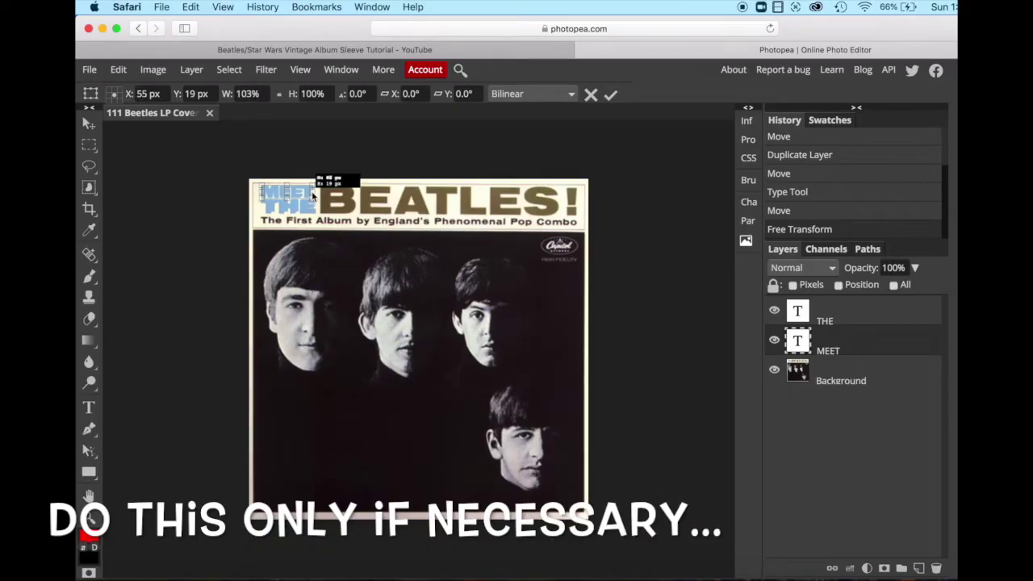
{"action": "left_click", "coordinate": [867, 344]}
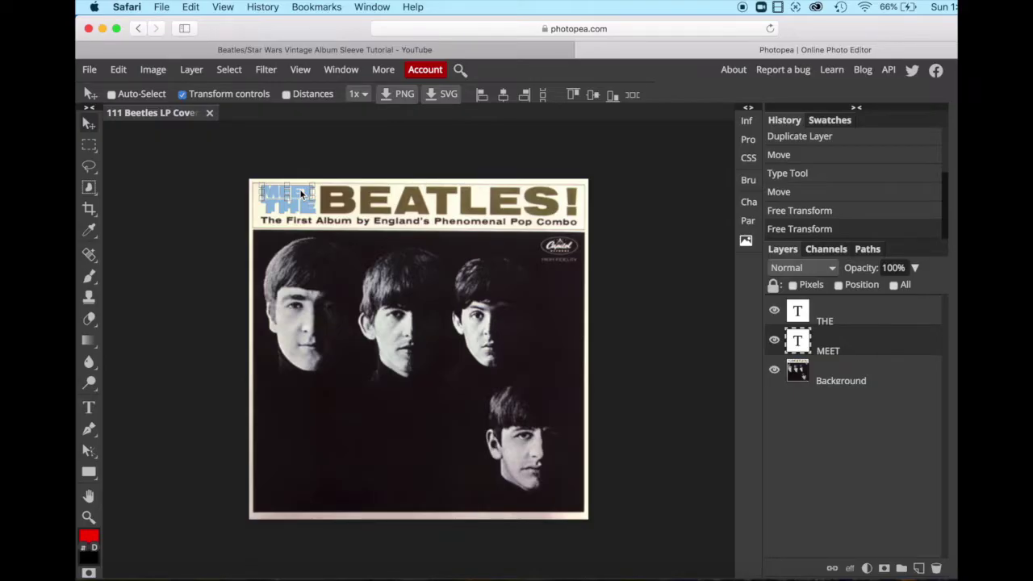
Step: Duplicate MEET, move the copy to the cover's middle, and retype it as 'TROOPERS!'
{"action": "key", "text": "super+j"}
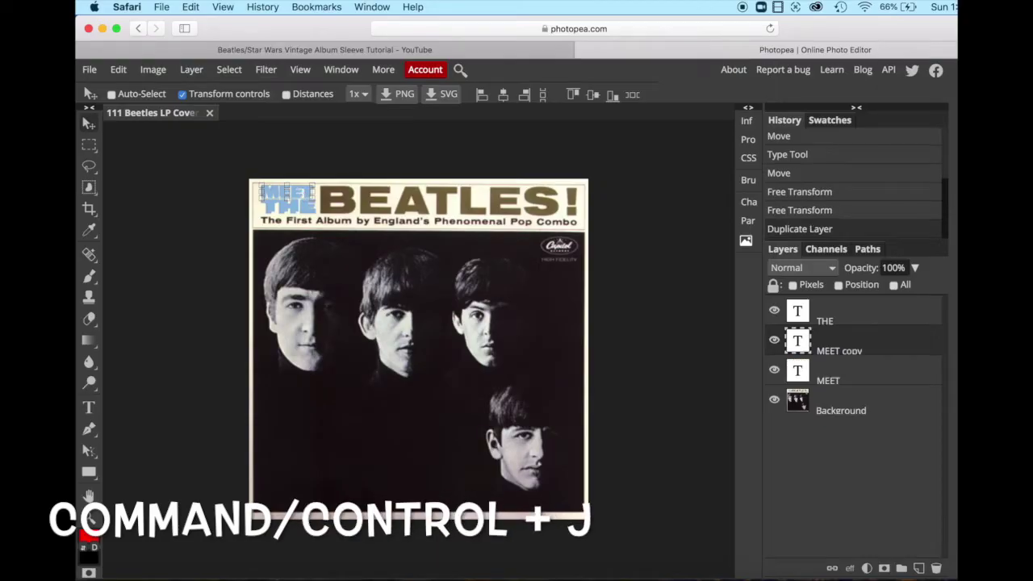
{"action": "left_click_drag", "start_coordinate": [293, 194], "coordinate": [423, 295]}
{"action": "key", "text": "t"}
{"action": "double_click", "coordinate": [425, 294]}
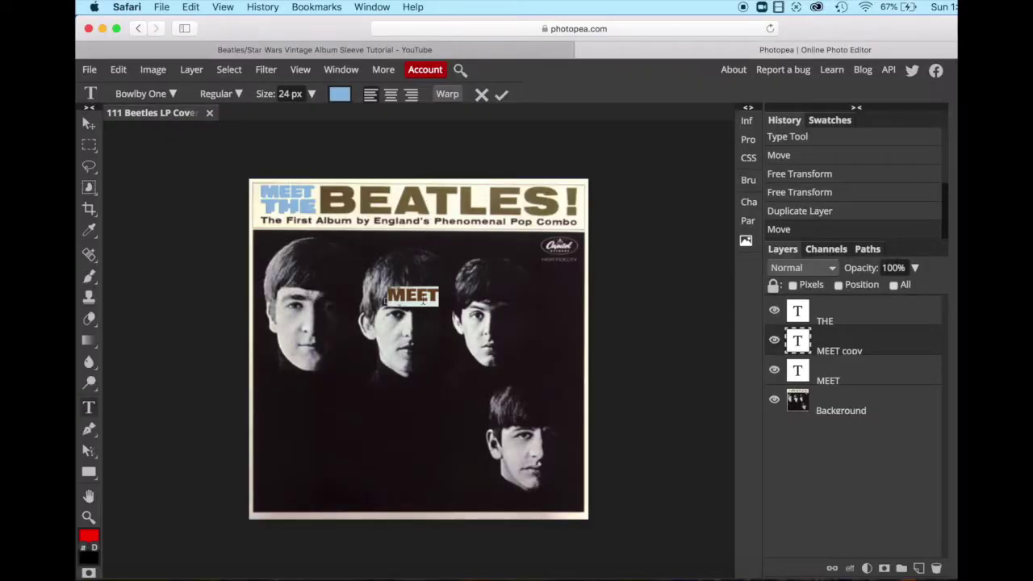
{"action": "type", "text": "TROOPER"}
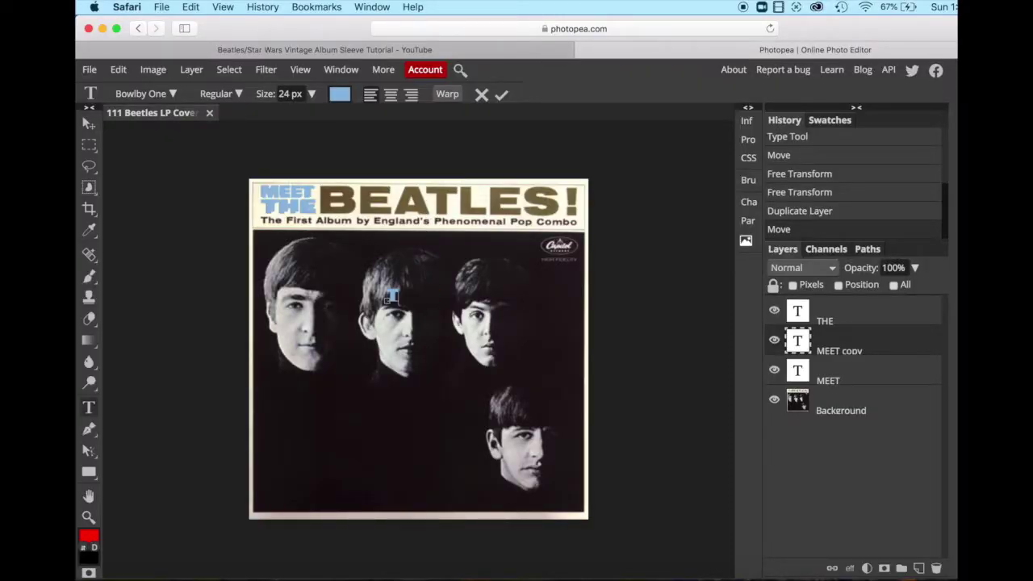
{"action": "type", "text": "S"}
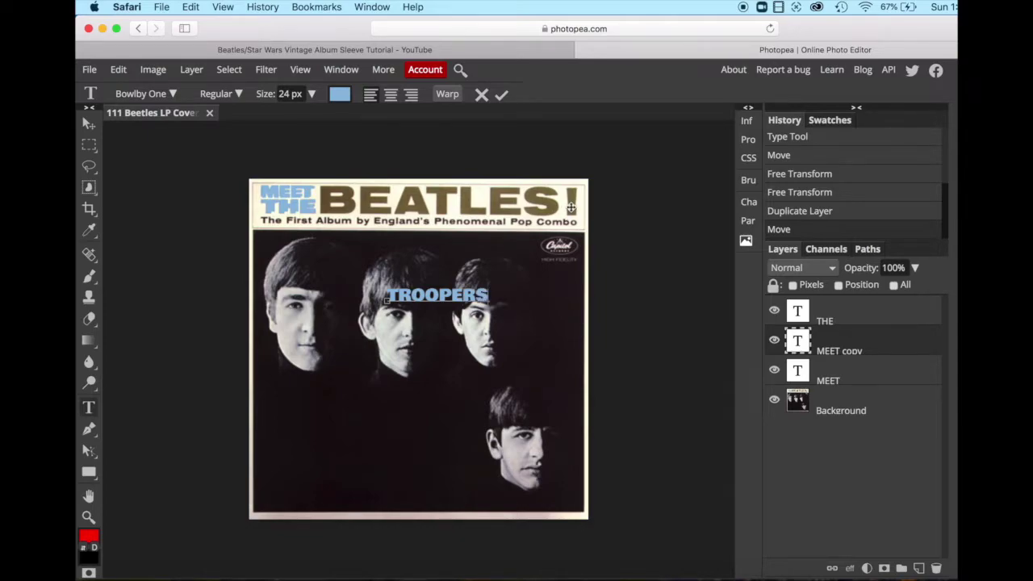
{"action": "type", "text": "!"}
{"action": "double_click", "coordinate": [439, 297]}
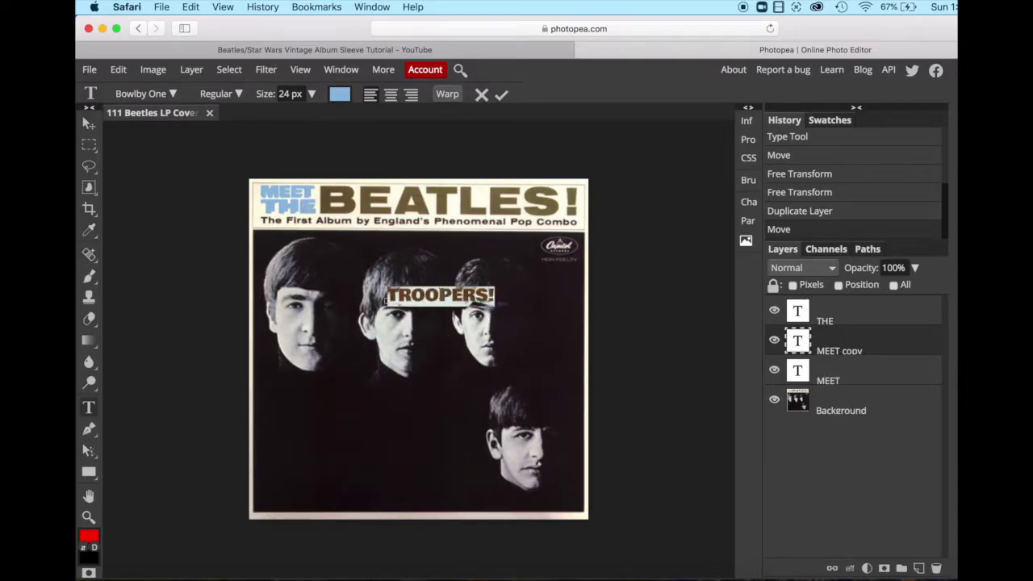
{"action": "left_click", "coordinate": [339, 95]}
Step: Colour TROOPERS! with the brown sampled from the BEATLES lettering
{"action": "left_click_drag", "start_coordinate": [304, 170], "coordinate": [653, 171]}
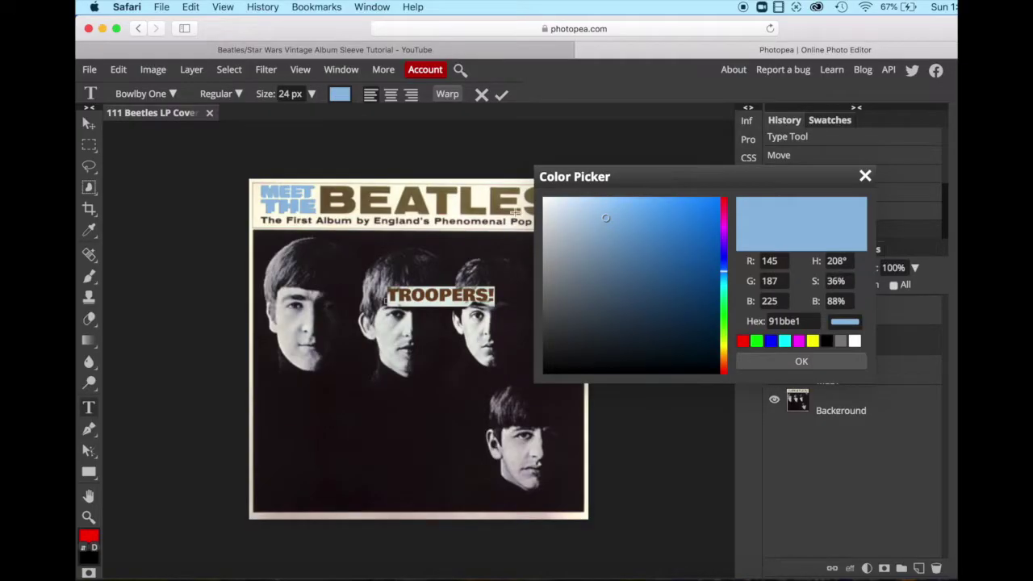
{"action": "left_click", "coordinate": [422, 207]}
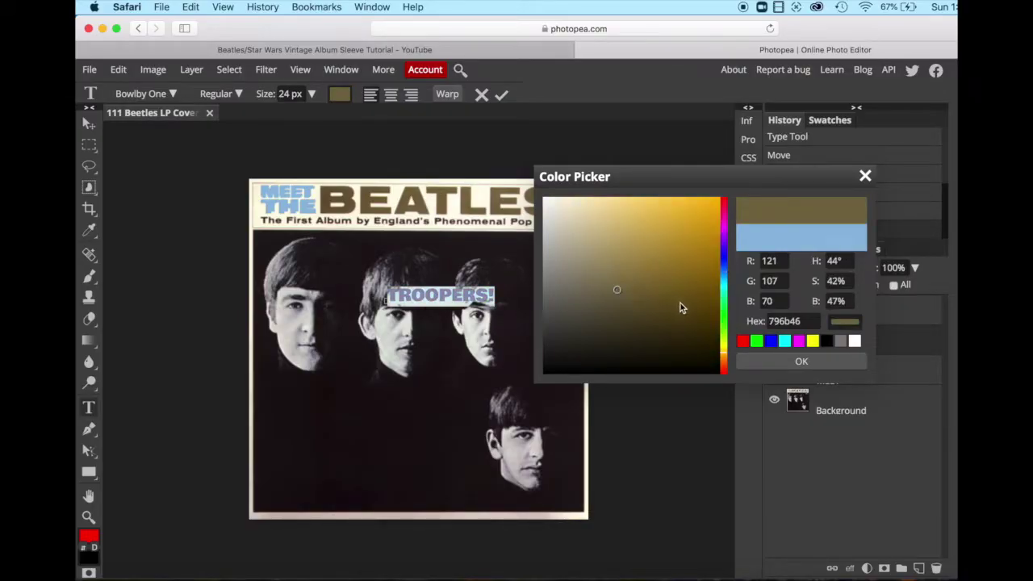
{"action": "left_click", "coordinate": [800, 363]}
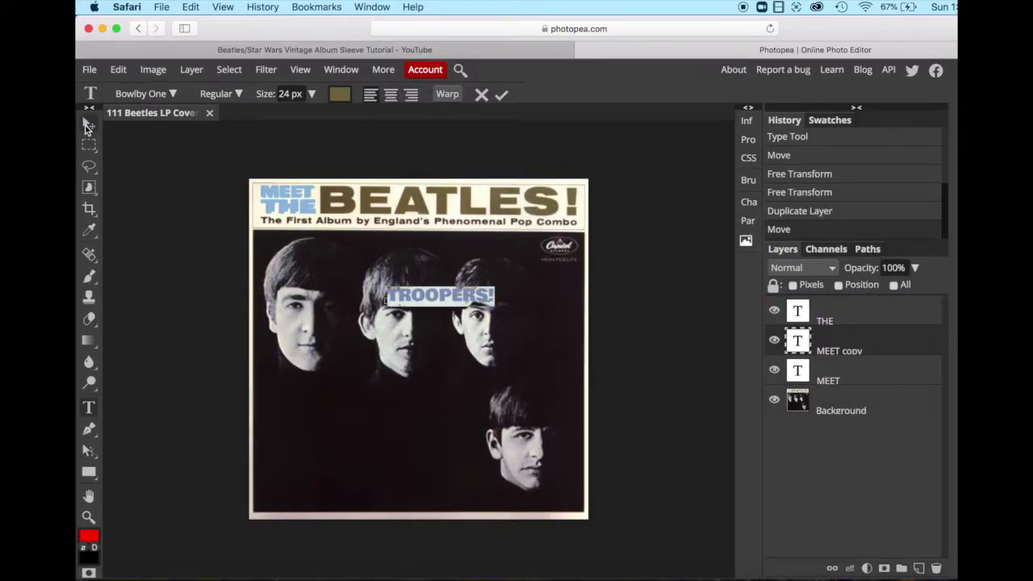
Step: Move TROOPERS! onto the BEATLES title and stretch it to about 238% width, 205% height
{"action": "left_click", "coordinate": [89, 127]}
{"action": "left_click_drag", "start_coordinate": [430, 303], "coordinate": [365, 201]}
{"action": "left_click", "coordinate": [426, 201]}
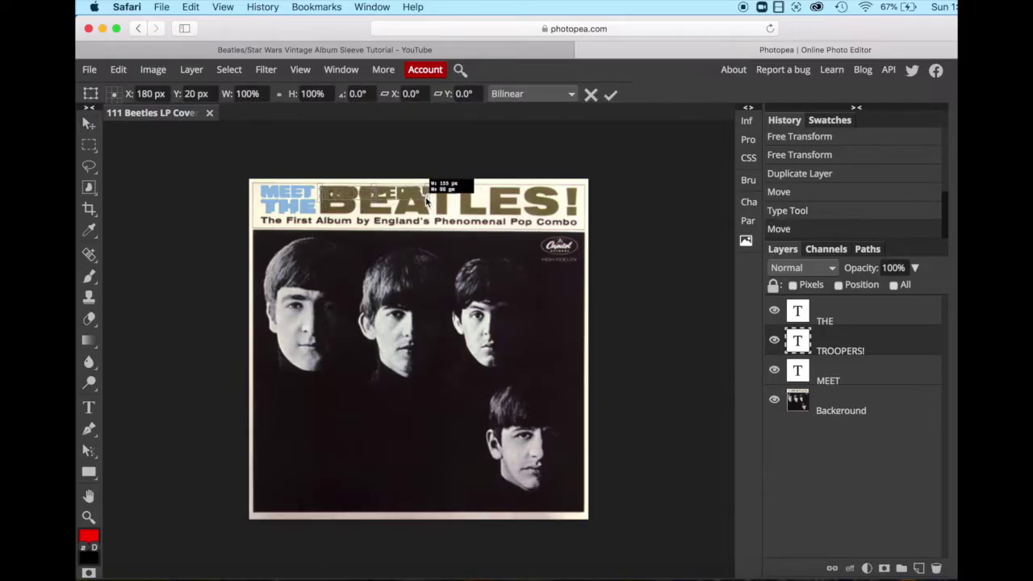
{"action": "left_click_drag", "start_coordinate": [427, 201], "coordinate": [565, 217]}
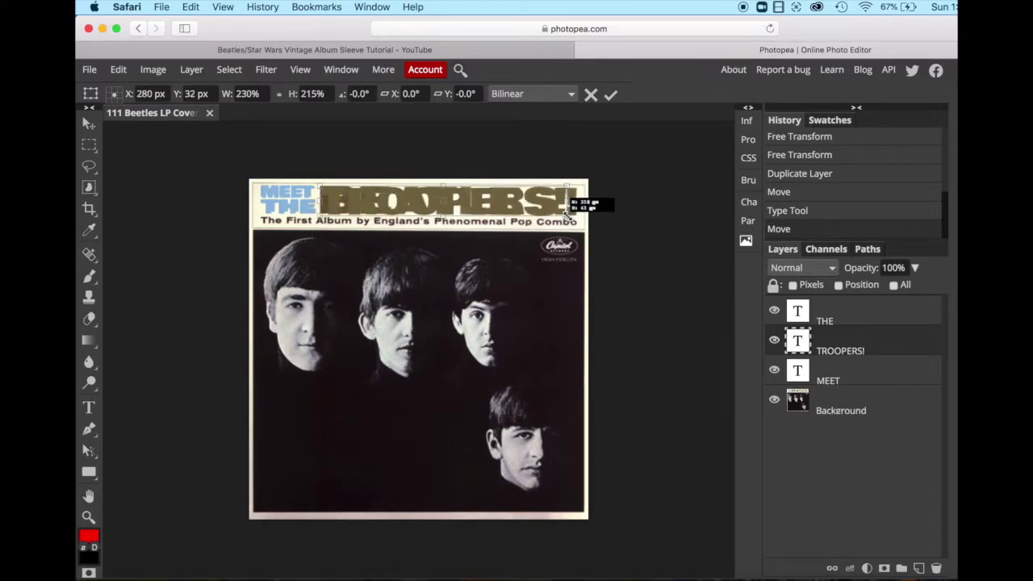
{"action": "left_click_drag", "start_coordinate": [568, 214], "coordinate": [576, 214]}
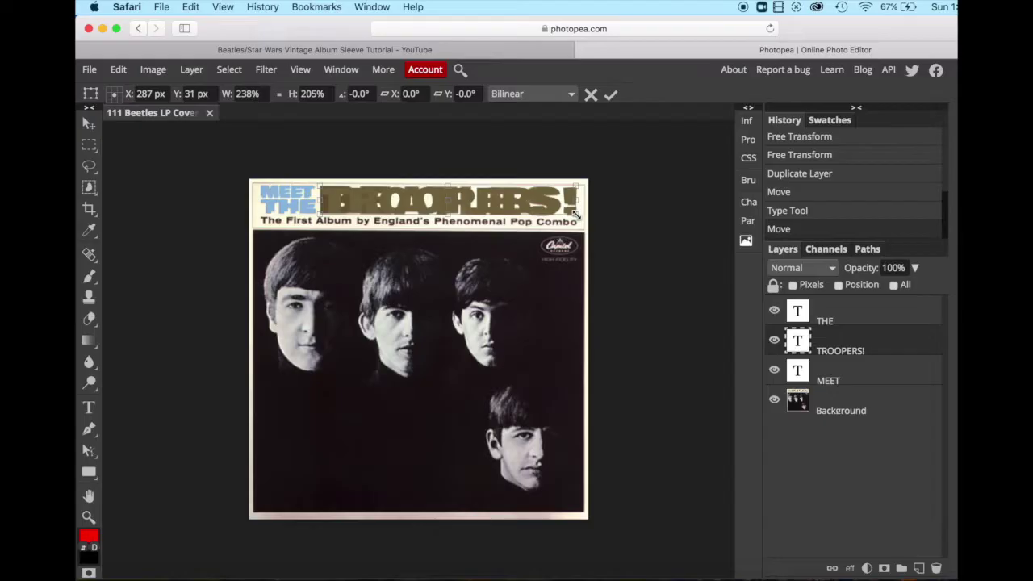
Step: Commit the stretch and recolour TROOPERS! darker gold 75622f, checking it with the background hidden
{"action": "left_click", "coordinate": [90, 408]}
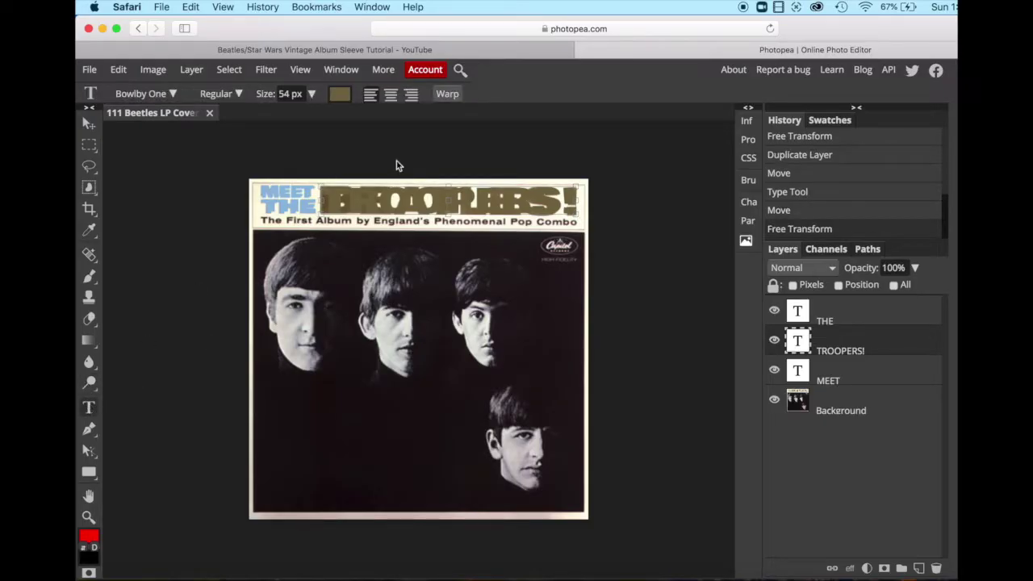
{"action": "double_click", "coordinate": [444, 195]}
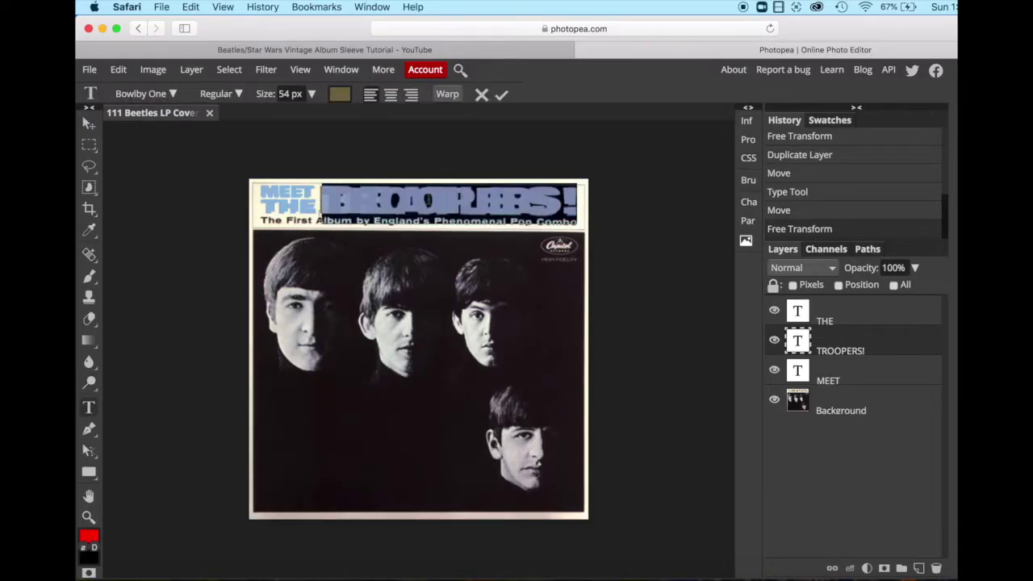
{"action": "left_click", "coordinate": [339, 95]}
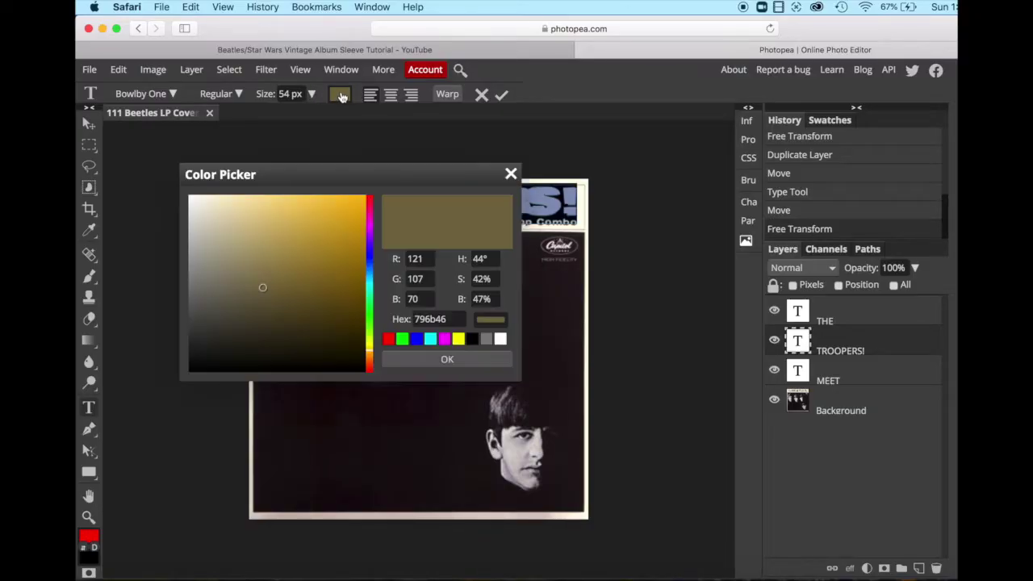
{"action": "left_click", "coordinate": [290, 293]}
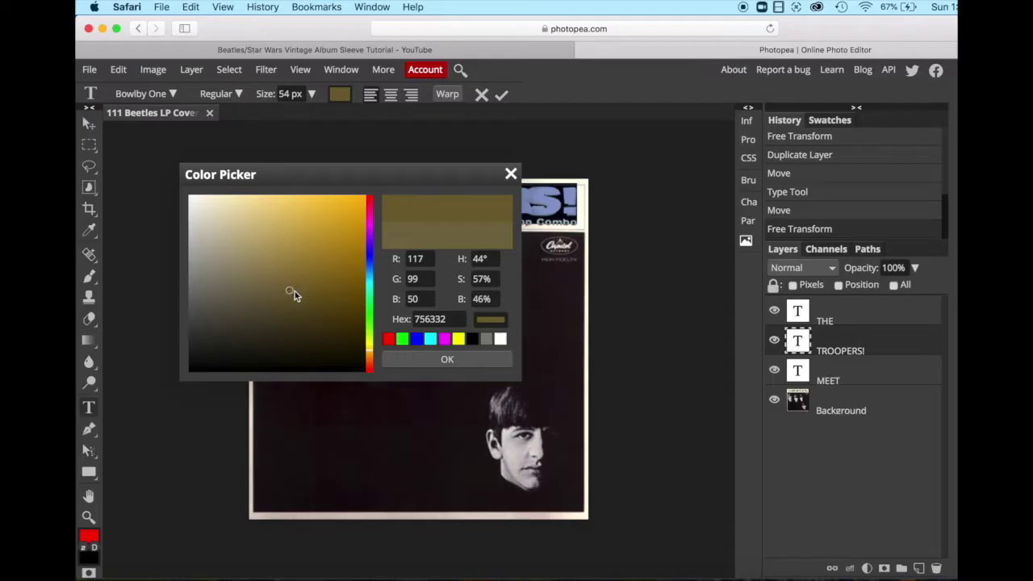
{"action": "left_click", "coordinate": [293, 291]}
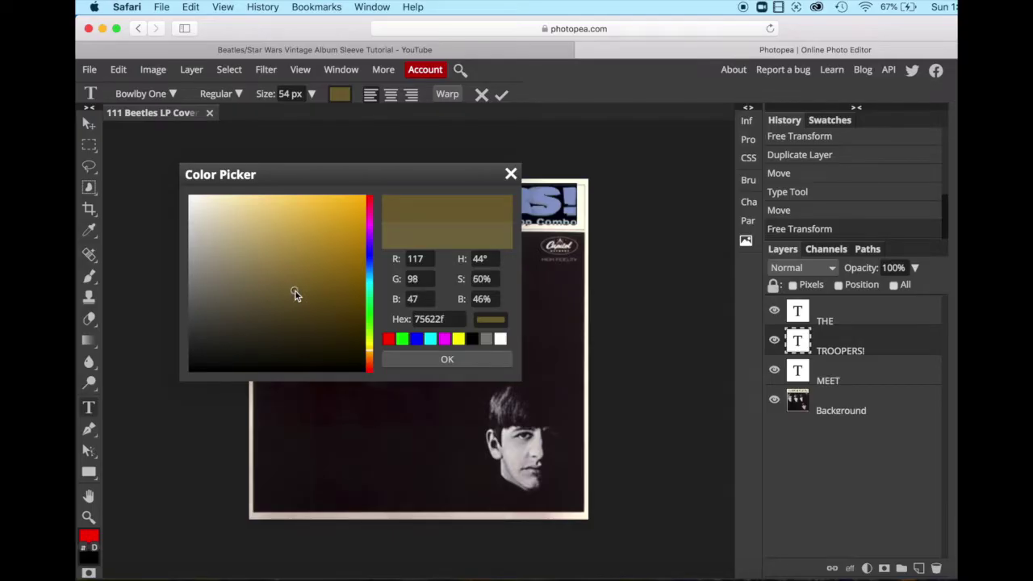
{"action": "left_click", "coordinate": [459, 363]}
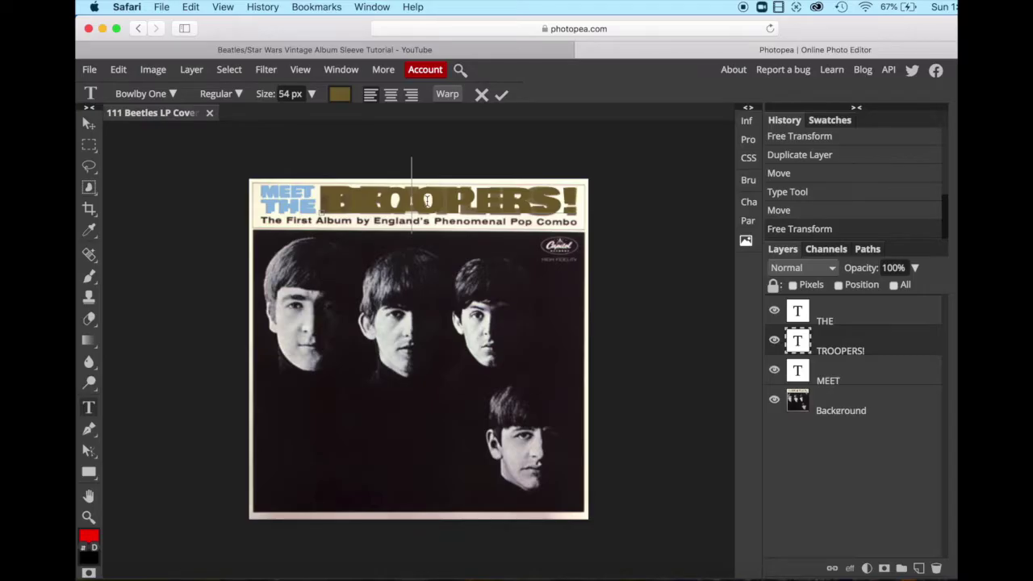
{"action": "left_click", "coordinate": [775, 402]}
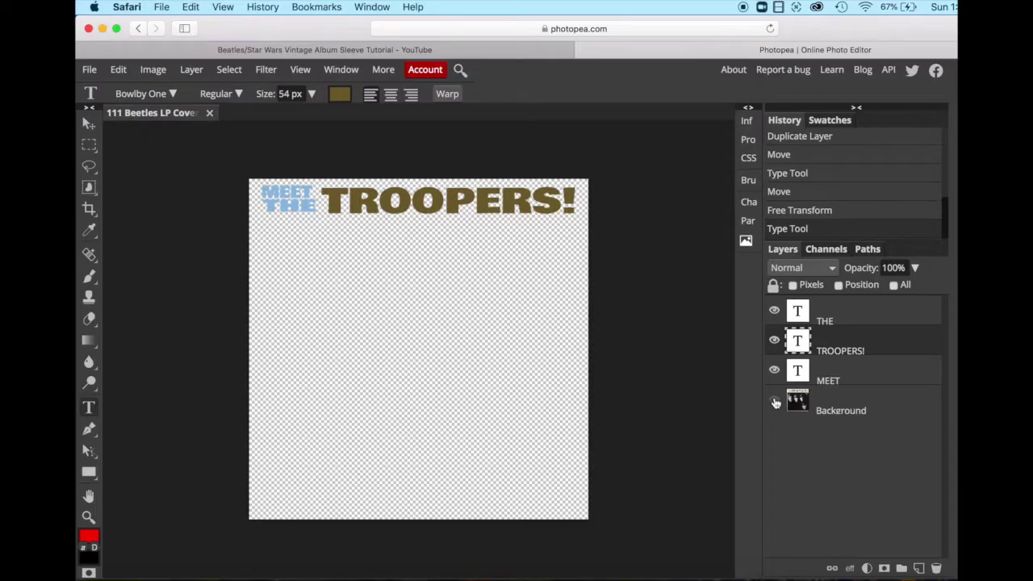
{"action": "left_click", "coordinate": [775, 402]}
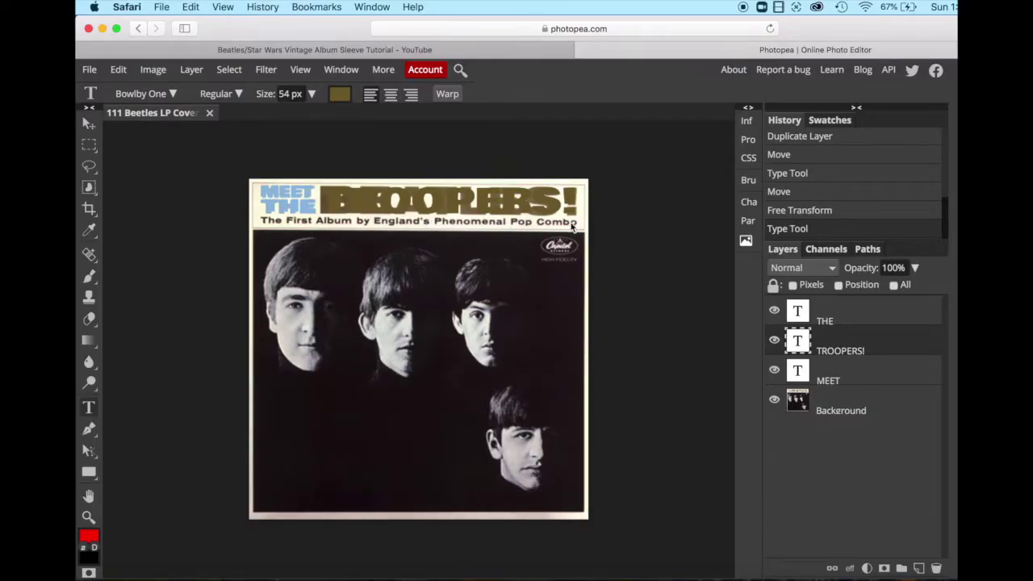
Step: Add a new text box reading 'The First' below the faces
{"action": "left_click", "coordinate": [321, 420]}
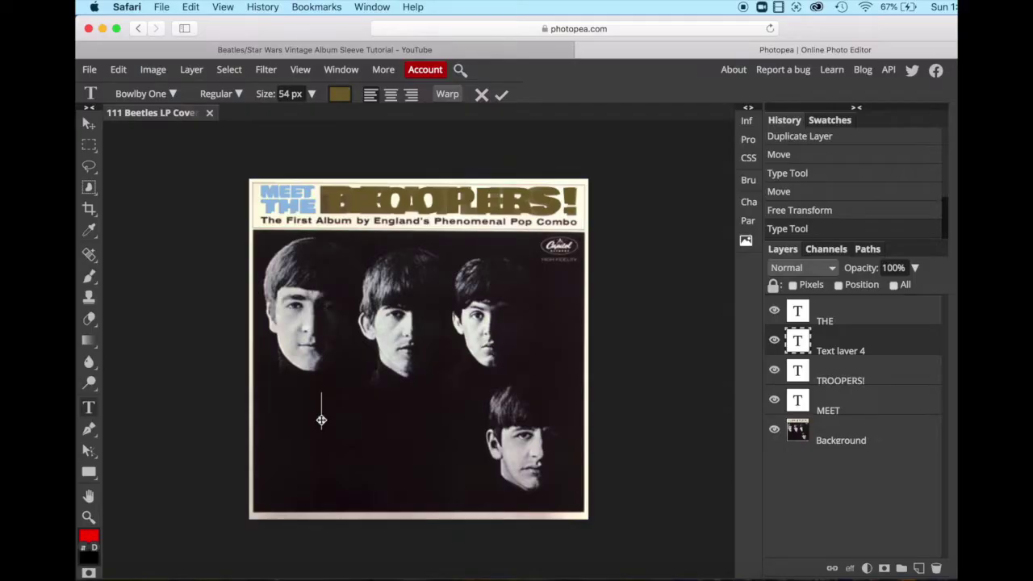
{"action": "type", "text": "The First"}
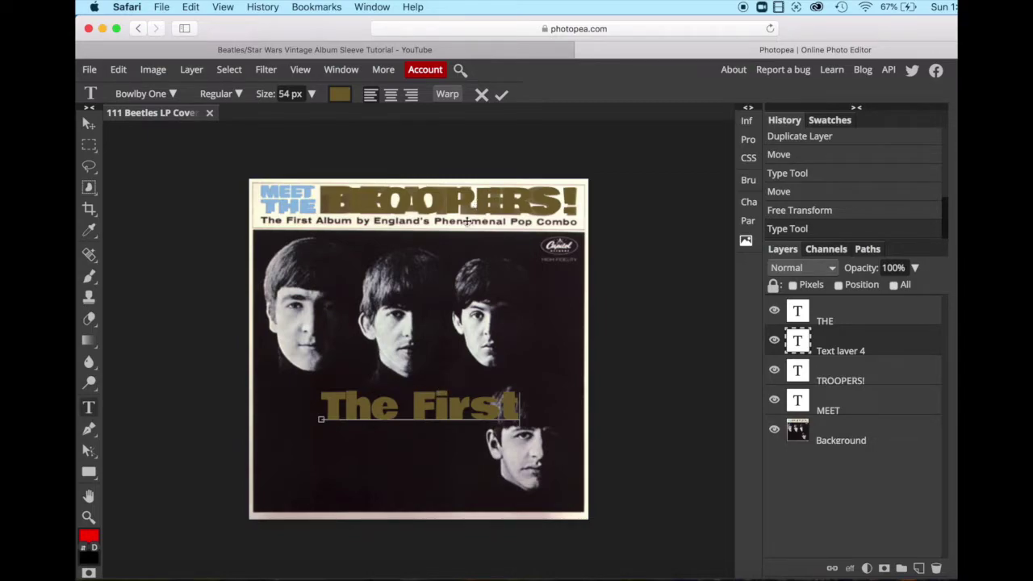
{"action": "triple_click", "coordinate": [449, 408]}
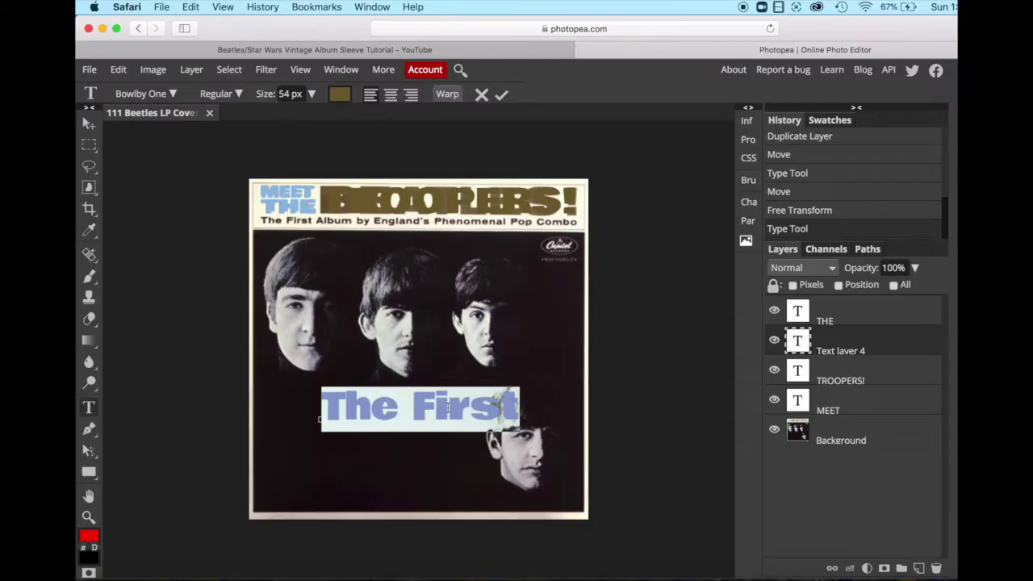
Step: Set the 'The First' text to the Andika font at 14 px
{"action": "left_click", "coordinate": [172, 93]}
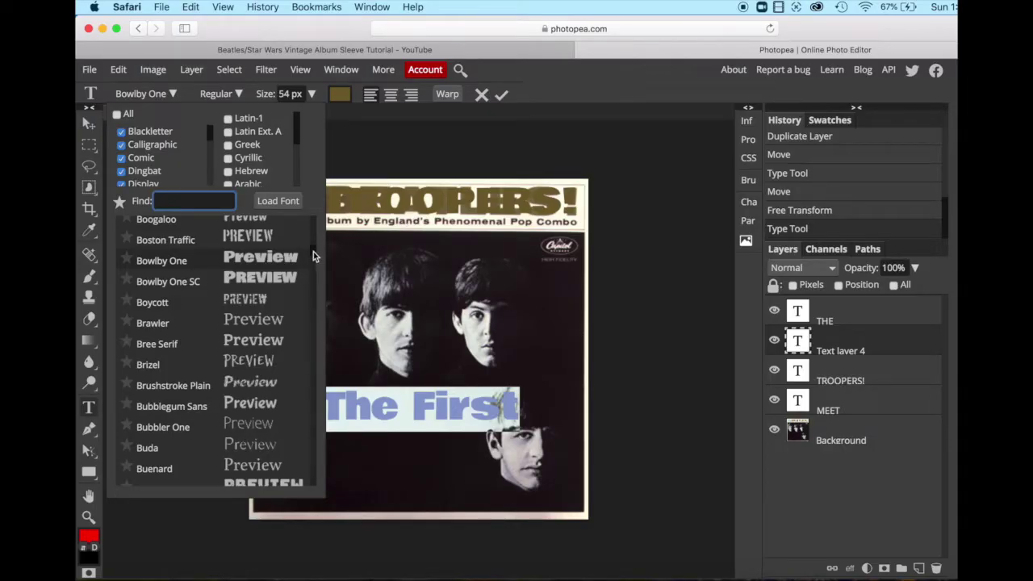
{"action": "left_click_drag", "start_coordinate": [313, 252], "coordinate": [314, 223]}
{"action": "scroll", "coordinate": [270, 270], "scroll_direction": "down", "scroll_amount": 5}
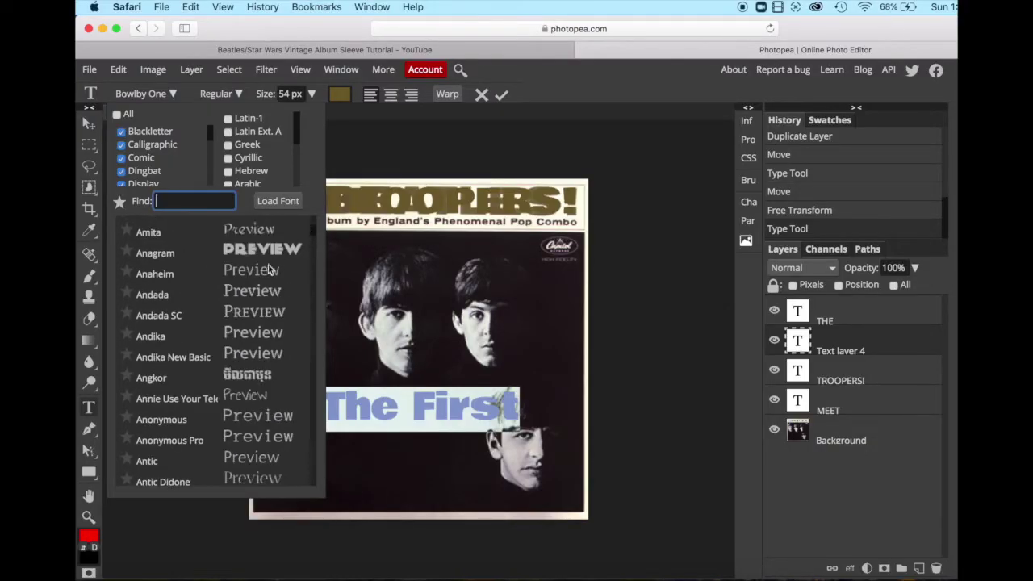
{"action": "left_click", "coordinate": [269, 334]}
{"action": "scroll", "coordinate": [266, 339], "scroll_direction": "down", "scroll_amount": 2}
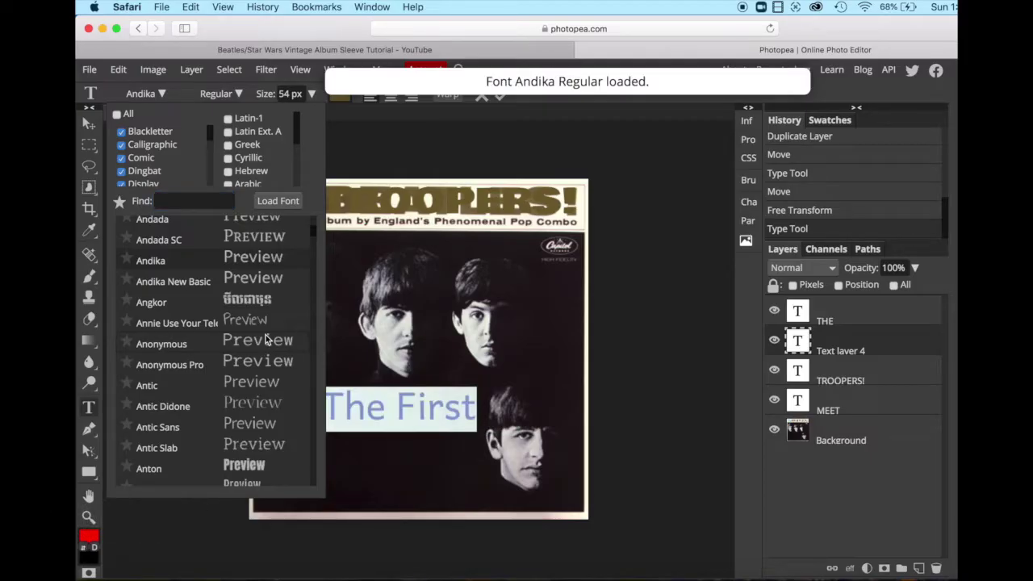
{"action": "left_click", "coordinate": [162, 95]}
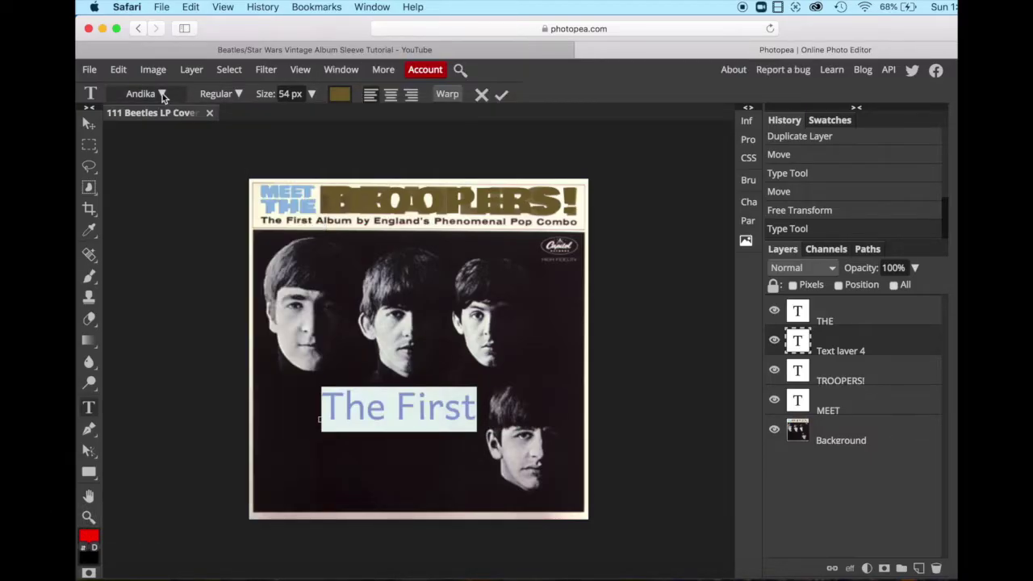
{"action": "left_click", "coordinate": [312, 95]}
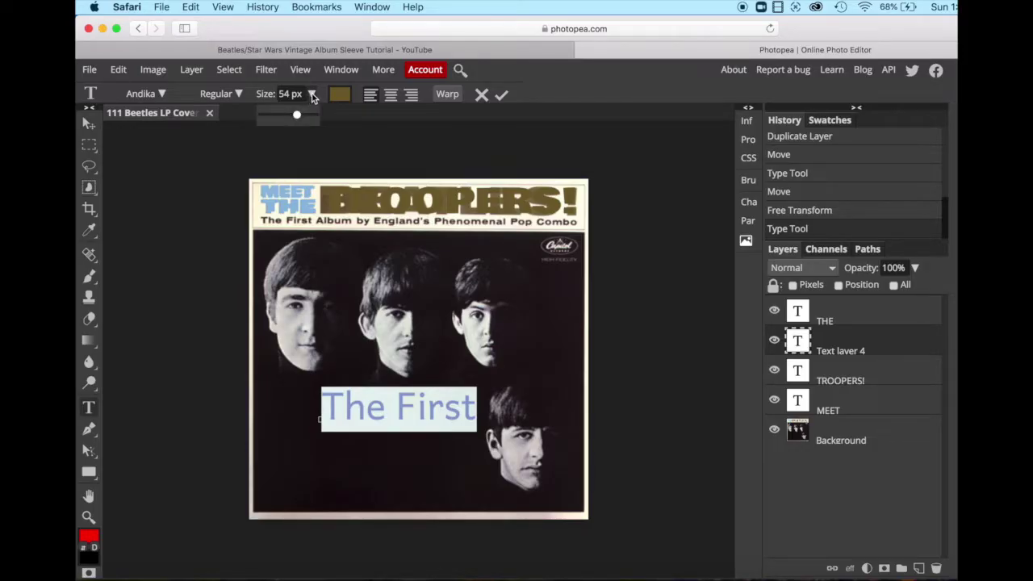
{"action": "left_click_drag", "start_coordinate": [297, 117], "coordinate": [284, 118]}
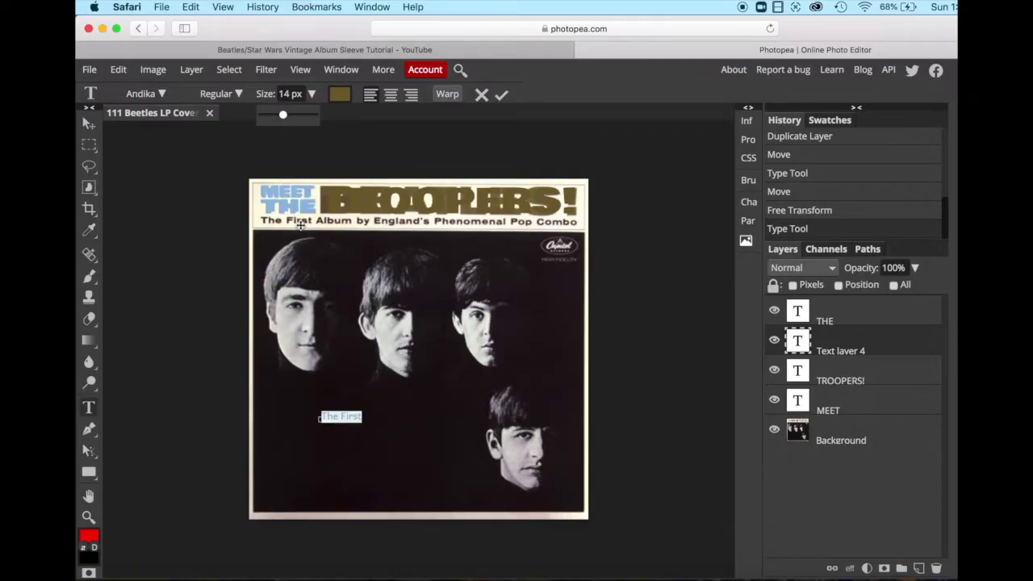
Step: Set the text colour to dark brown 342807
{"action": "left_click", "coordinate": [340, 95]}
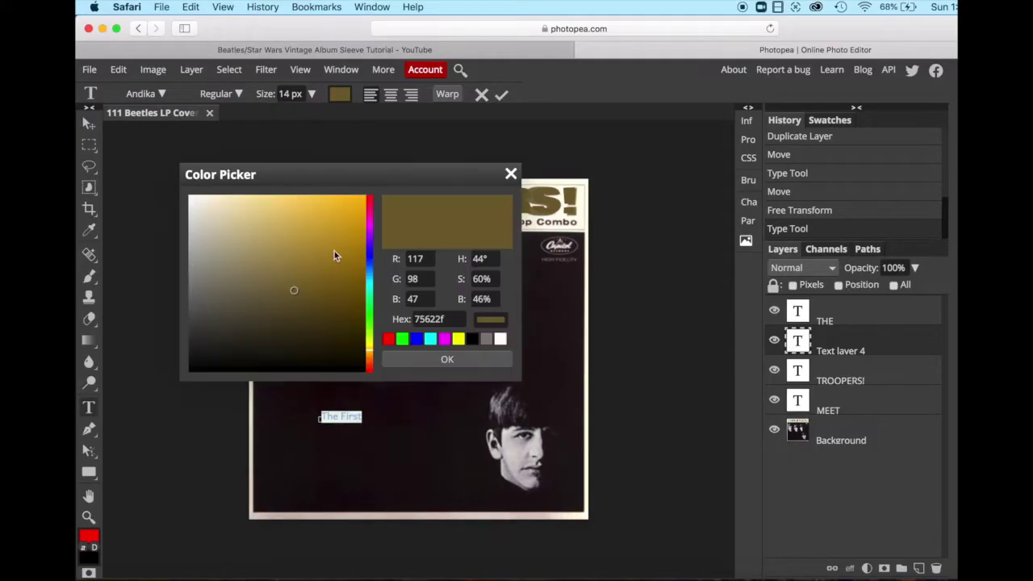
{"action": "left_click", "coordinate": [341, 327]}
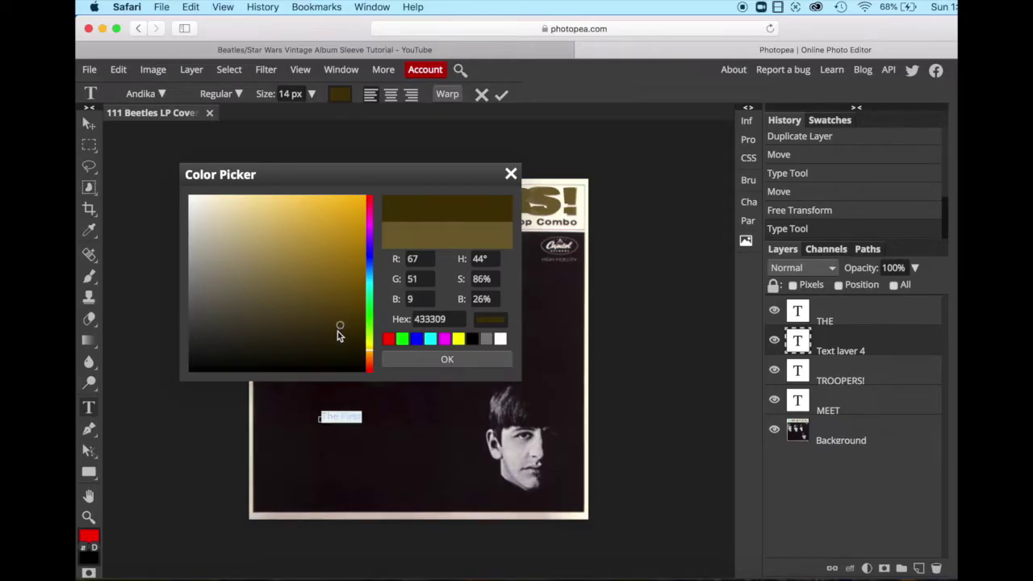
{"action": "left_click", "coordinate": [338, 334]}
{"action": "left_click", "coordinate": [340, 336]}
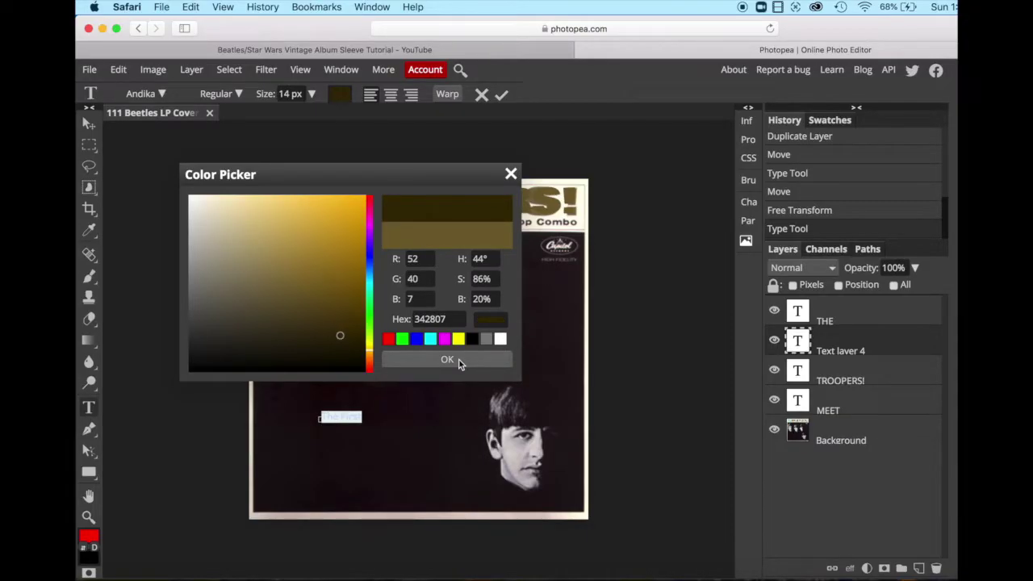
{"action": "left_click", "coordinate": [447, 360]}
Step: Move the text onto the old subtitle, extend it with 'Album by England's Phenomenal Pop Combo', and stretch it
{"action": "left_click_drag", "start_coordinate": [355, 418], "coordinate": [296, 223]}
{"action": "left_click", "coordinate": [90, 408]}
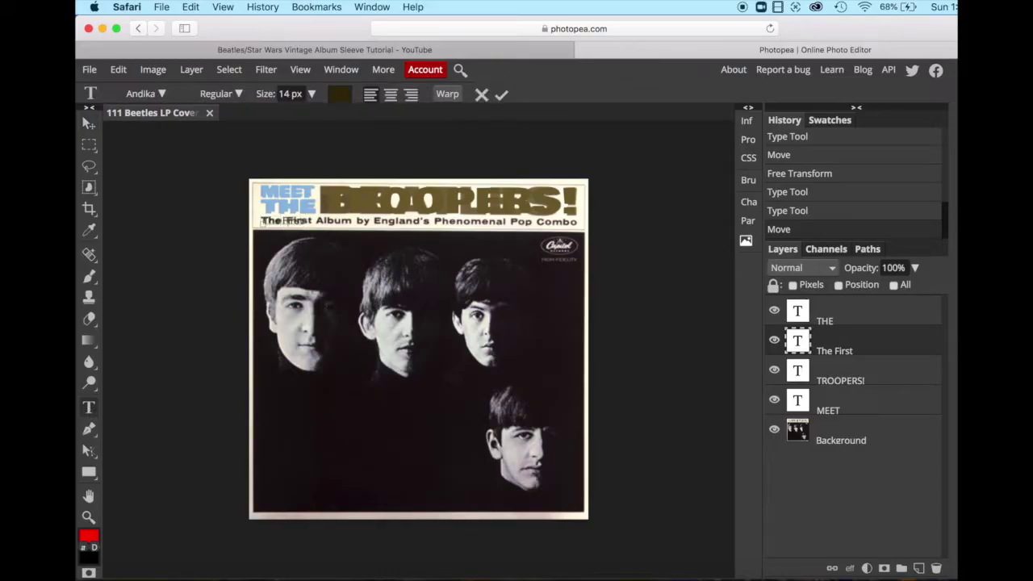
{"action": "type", "text": "Album by England's Phenomenal Pop Combo"}
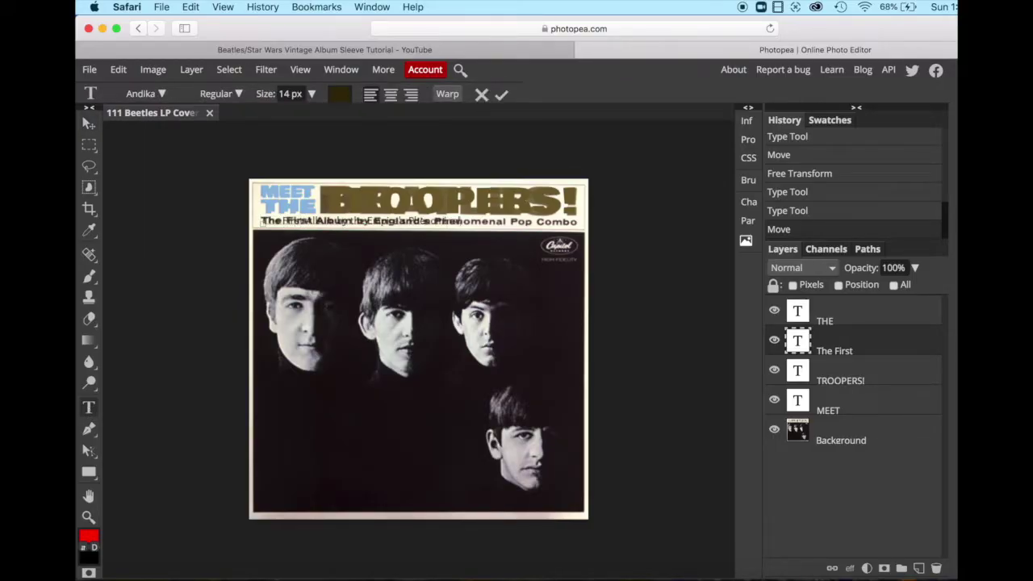
{"action": "left_click", "coordinate": [88, 123]}
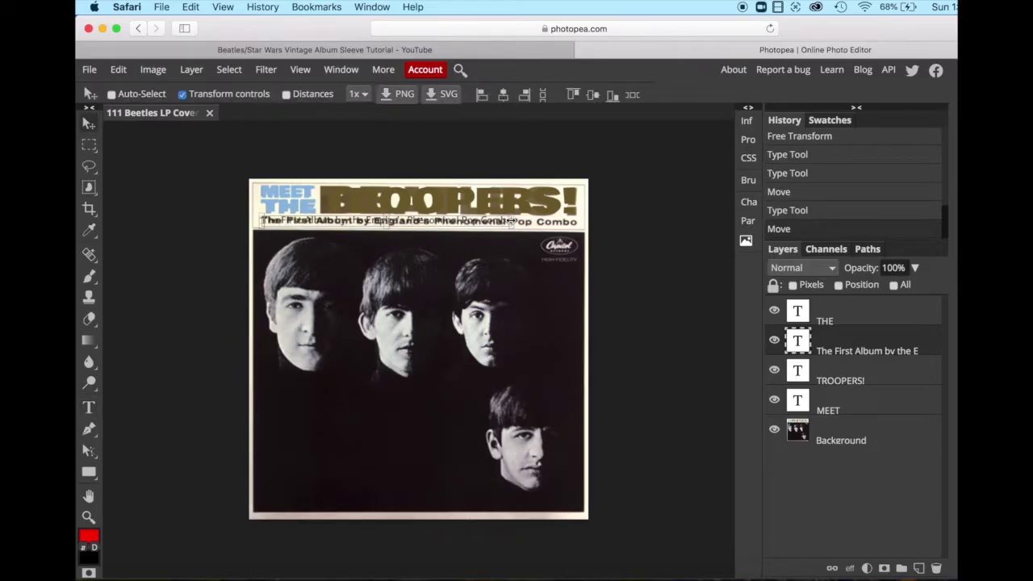
{"action": "left_click_drag", "start_coordinate": [517, 223], "coordinate": [583, 231]}
{"action": "left_click", "coordinate": [86, 126]}
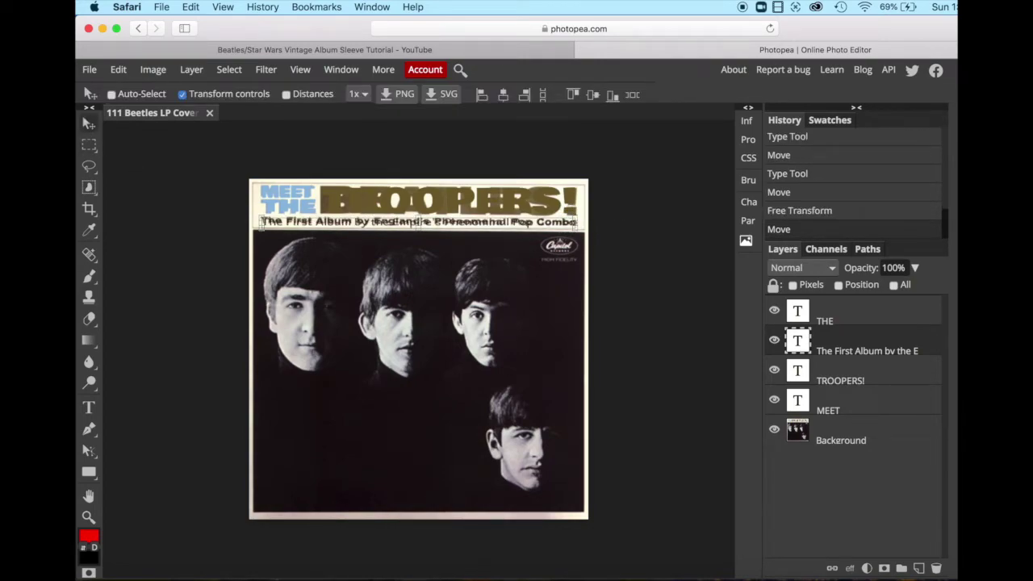
Step: Duplicate the subtitle text layer, toggling the Background photo to check it
{"action": "key", "text": "t"}
{"action": "left_click", "coordinate": [329, 239]}
{"action": "left_click", "coordinate": [775, 461]}
{"action": "left_click", "coordinate": [775, 461]}
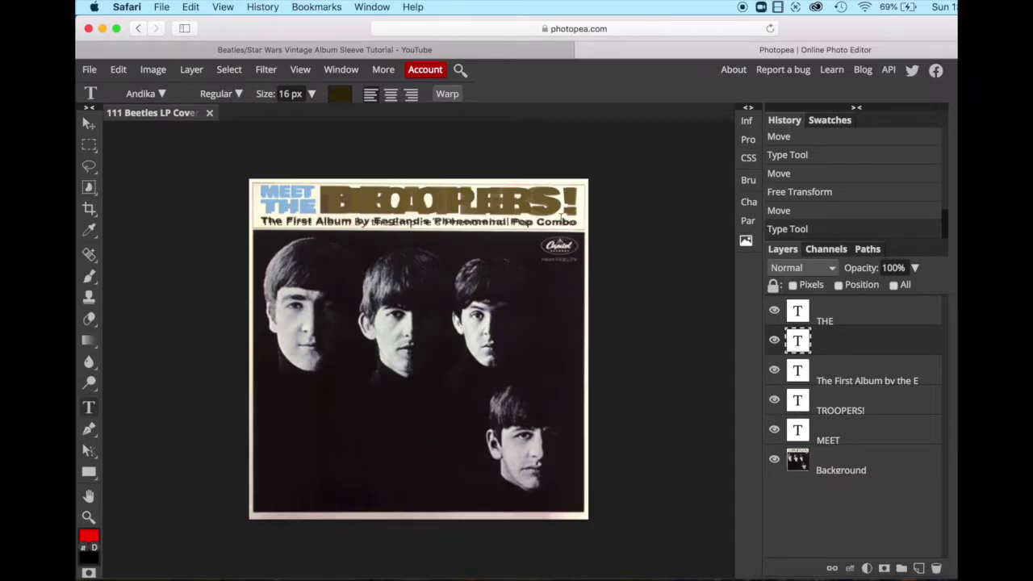
{"action": "left_click", "coordinate": [894, 378]}
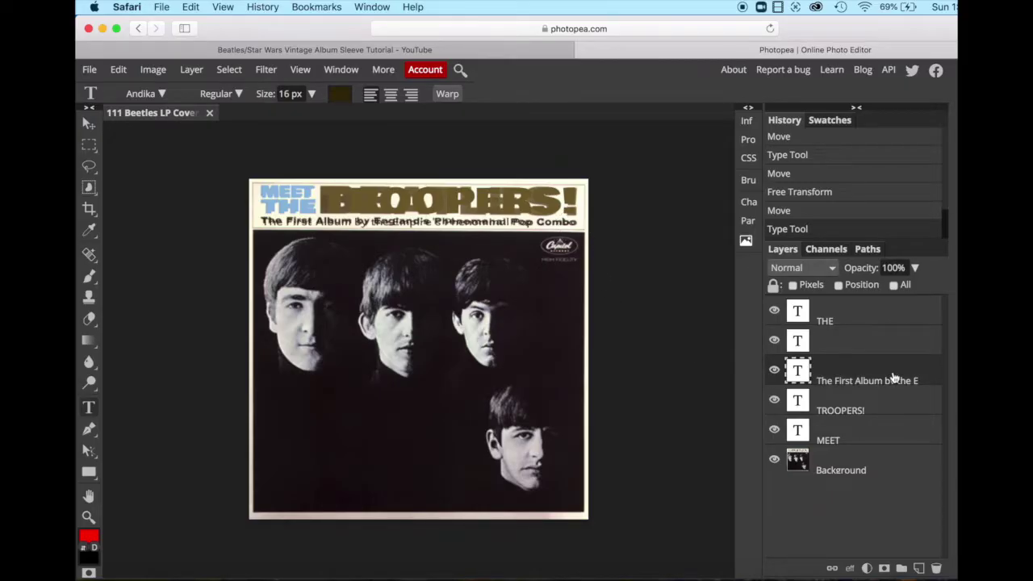
{"action": "key", "text": "super+j"}
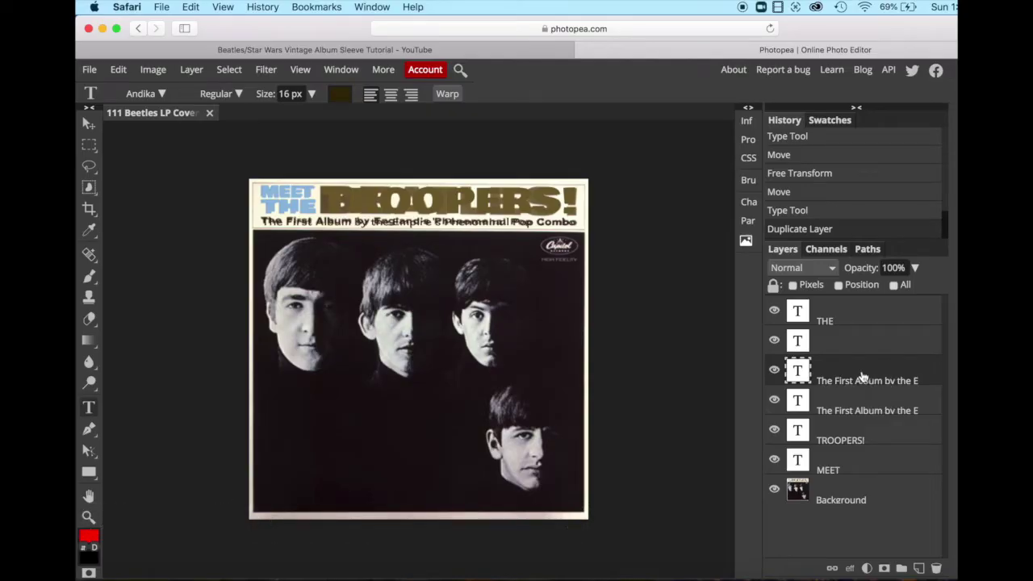
{"action": "left_click", "coordinate": [774, 490]}
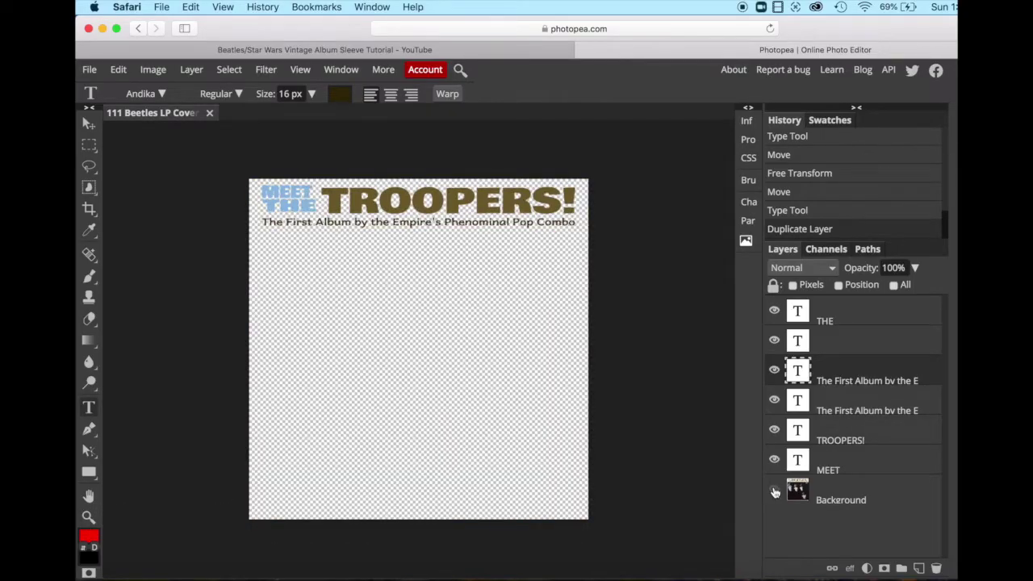
{"action": "left_click", "coordinate": [774, 491]}
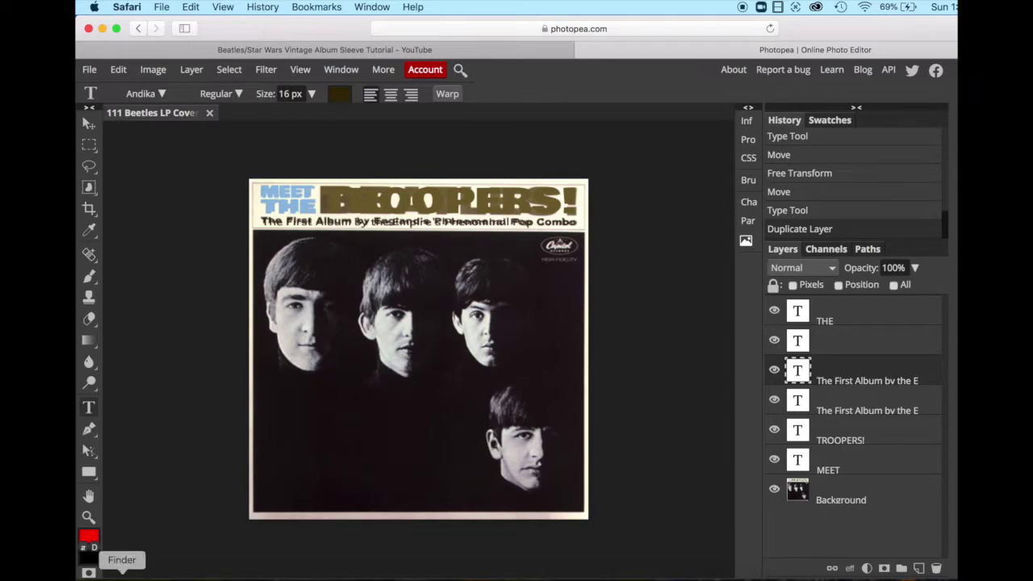
Step: Drag 111 Trooper Helmet.jpg from Finder onto the cover and move its layer to the top
{"action": "left_click", "coordinate": [121, 574]}
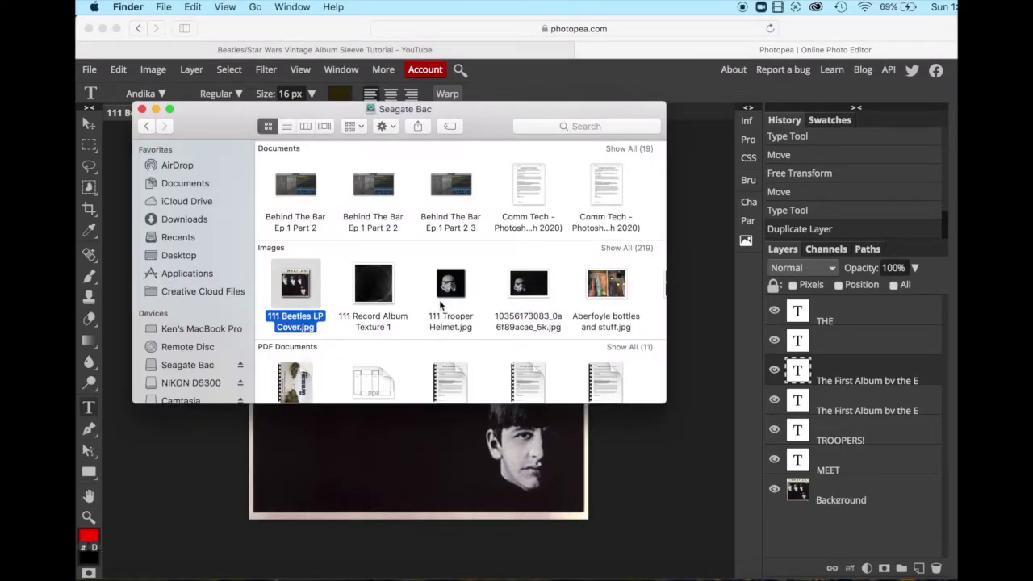
{"action": "left_click_drag", "start_coordinate": [450, 290], "coordinate": [341, 445]}
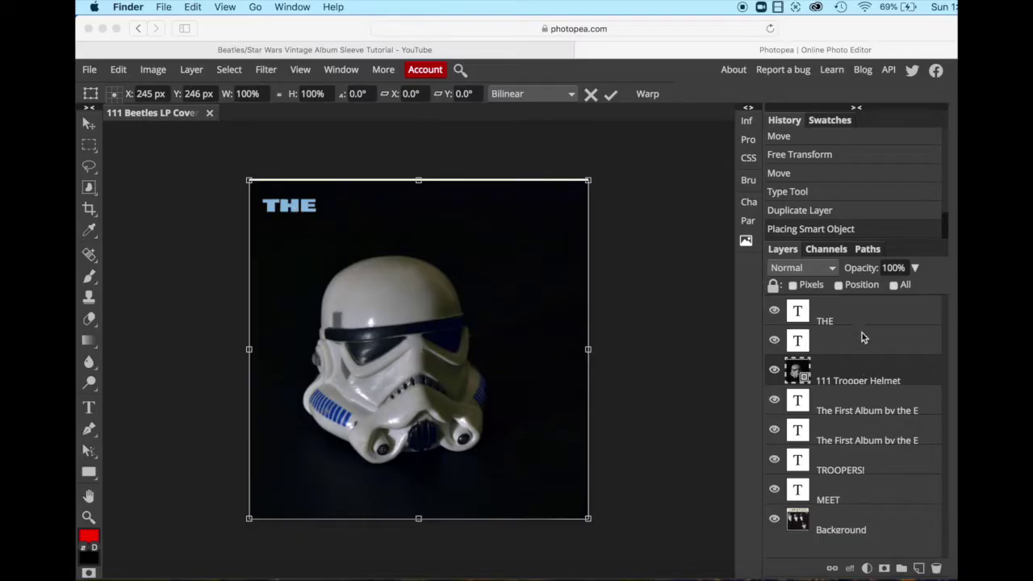
{"action": "left_click", "coordinate": [878, 379]}
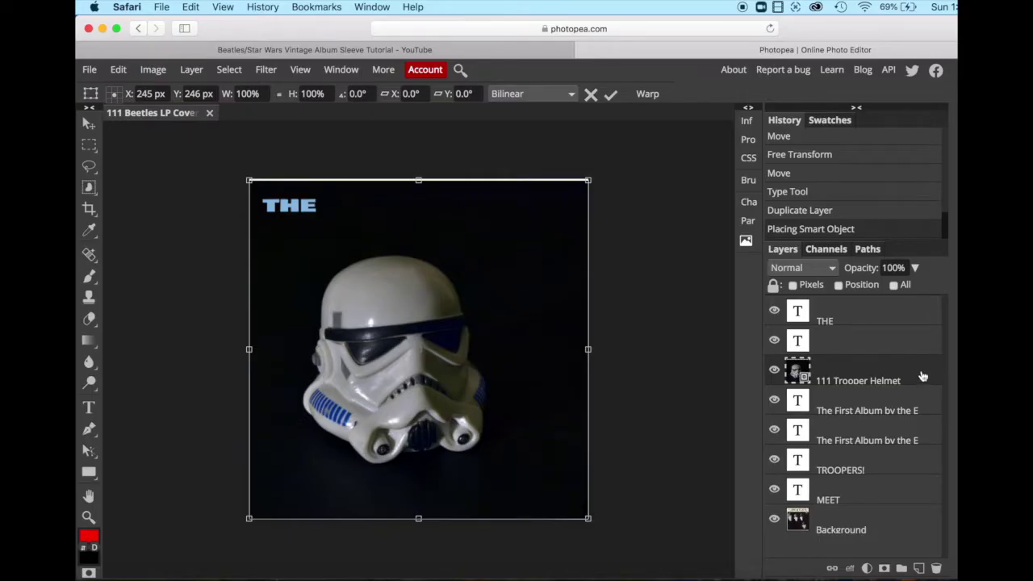
{"action": "left_click_drag", "start_coordinate": [920, 374], "coordinate": [922, 312]}
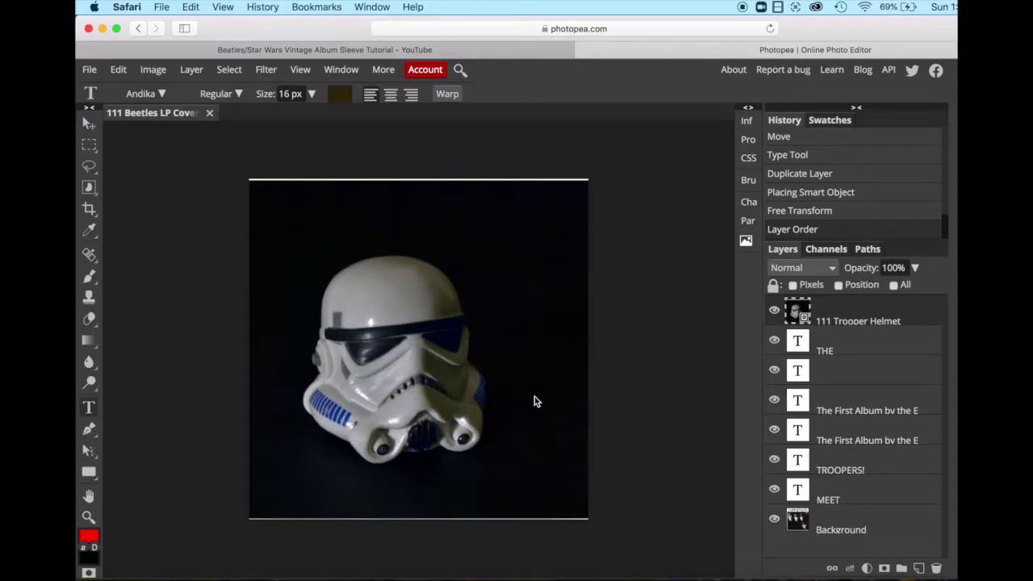
Step: Choose Quick Selection and rasterize the helmet photo layer
{"action": "left_click", "coordinate": [90, 191]}
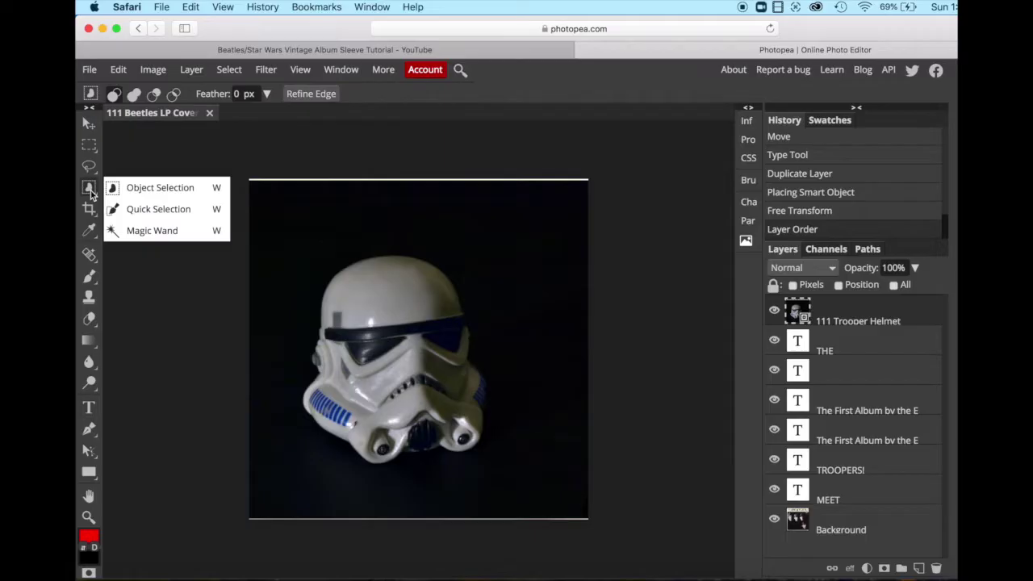
{"action": "left_click", "coordinate": [159, 209]}
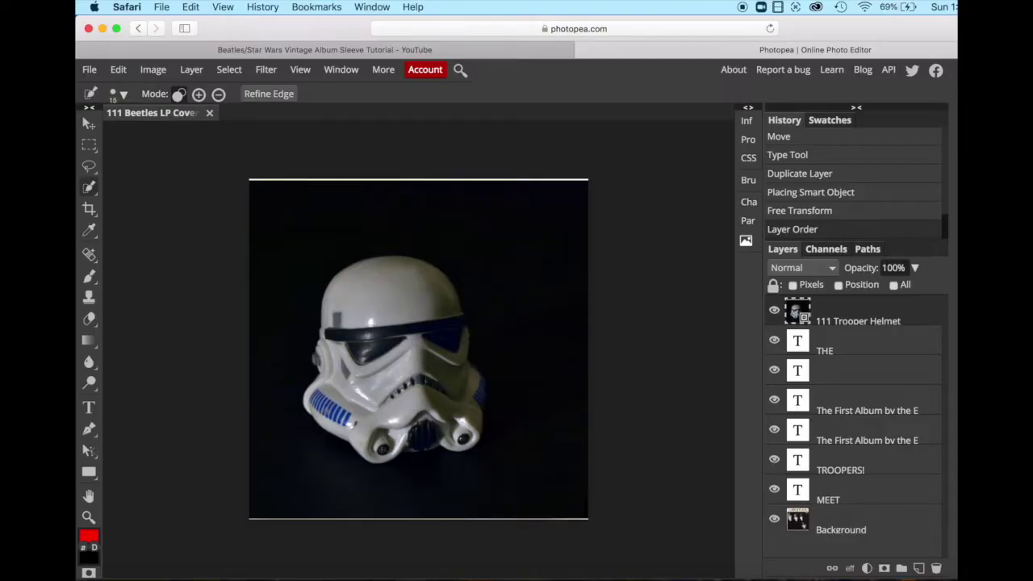
{"action": "left_click", "coordinate": [364, 292]}
{"action": "left_click", "coordinate": [191, 70]}
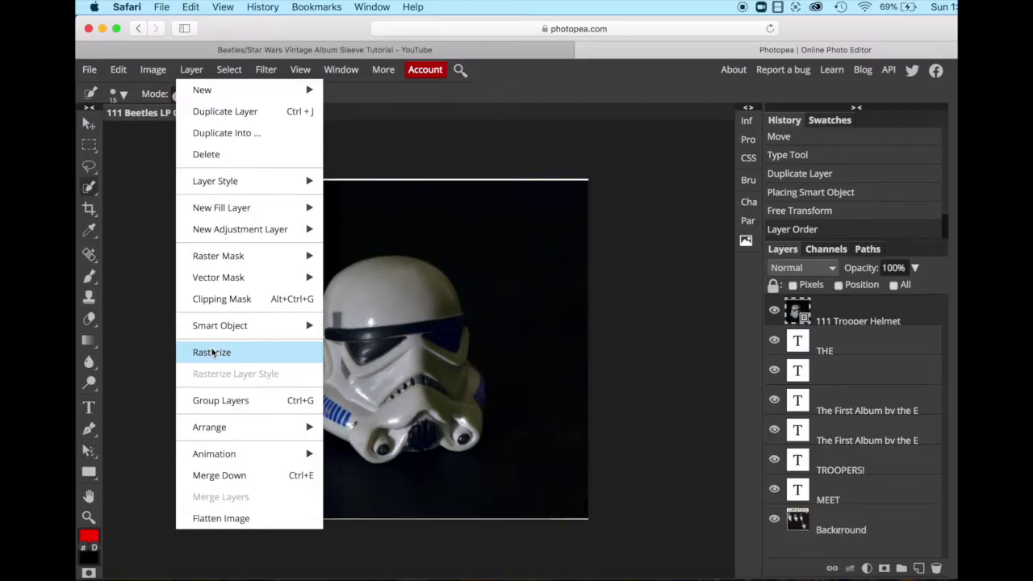
{"action": "left_click", "coordinate": [212, 353]}
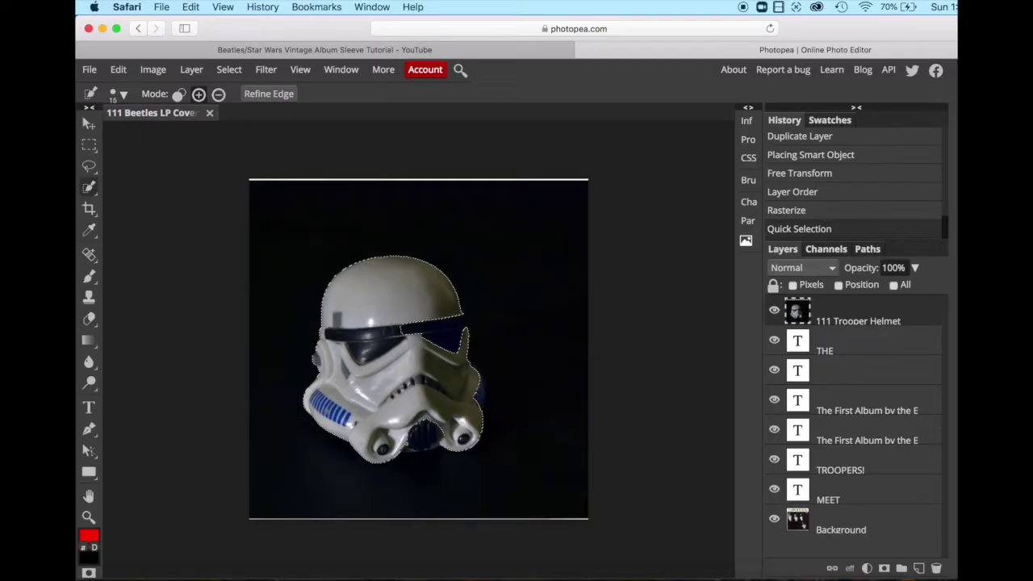
Step: Select the helmet, subtract the backdrop, and copy-paste it onto a new layer
{"action": "left_click_drag", "start_coordinate": [404, 329], "coordinate": [418, 328]}
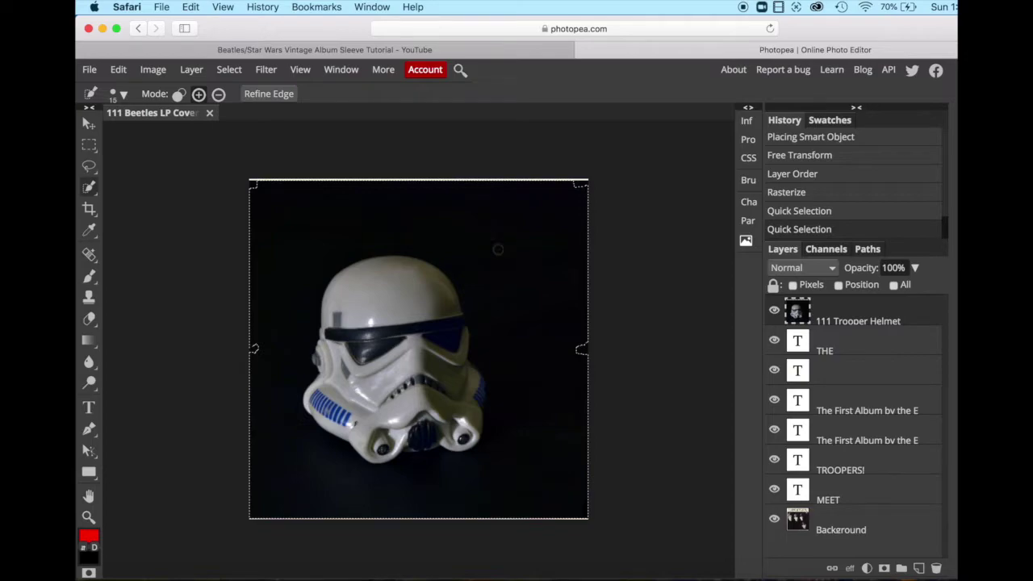
{"action": "key", "text": "alt"}
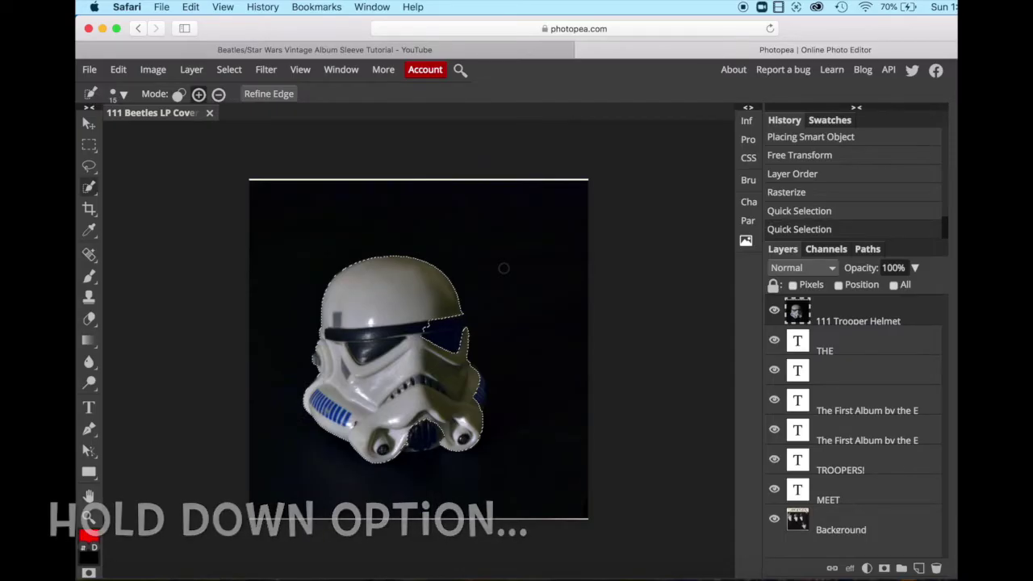
{"action": "left_click", "coordinate": [447, 323]}
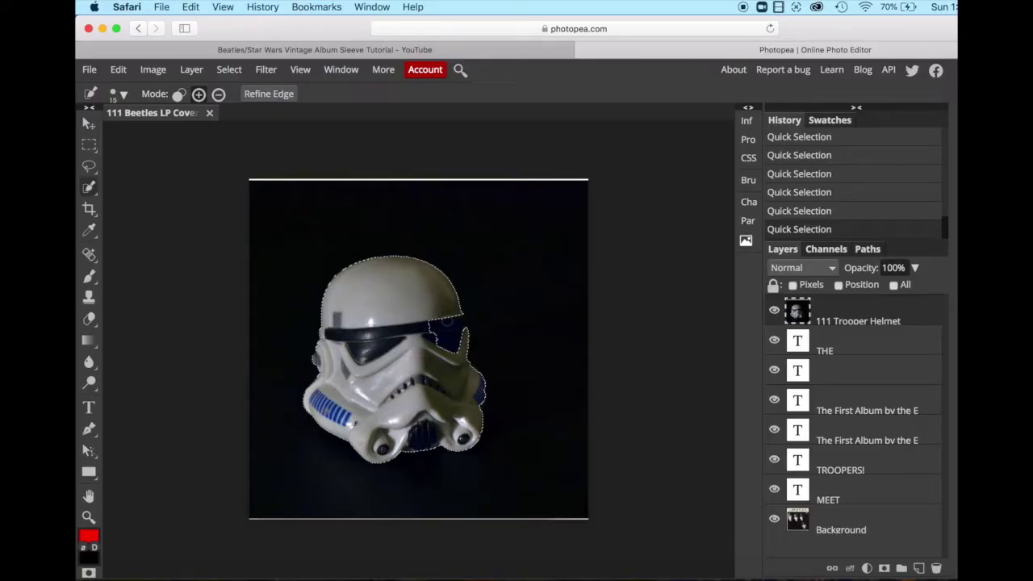
{"action": "left_click", "coordinate": [448, 321]}
{"action": "key", "text": "super+c"}
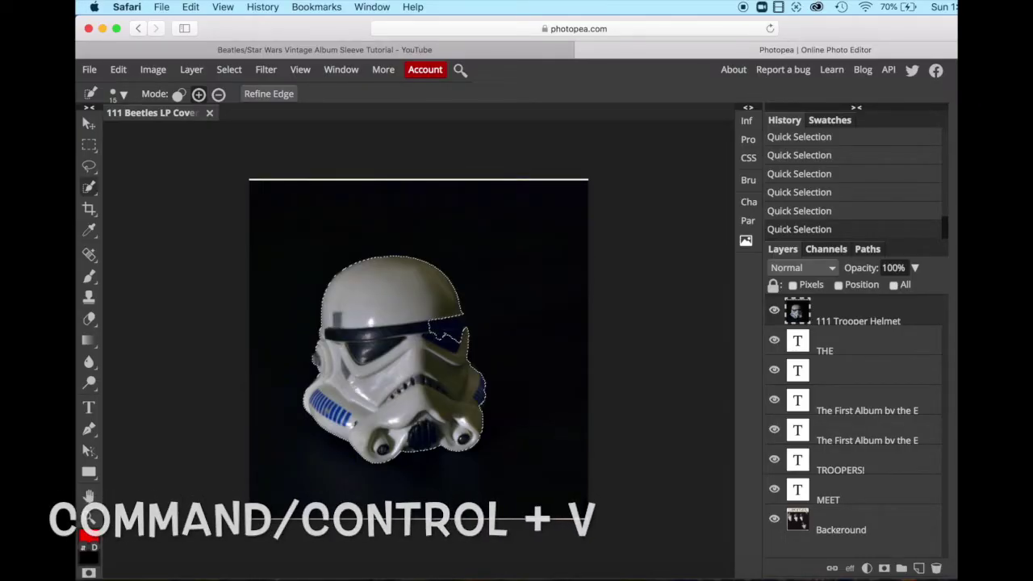
{"action": "key", "text": "super+v"}
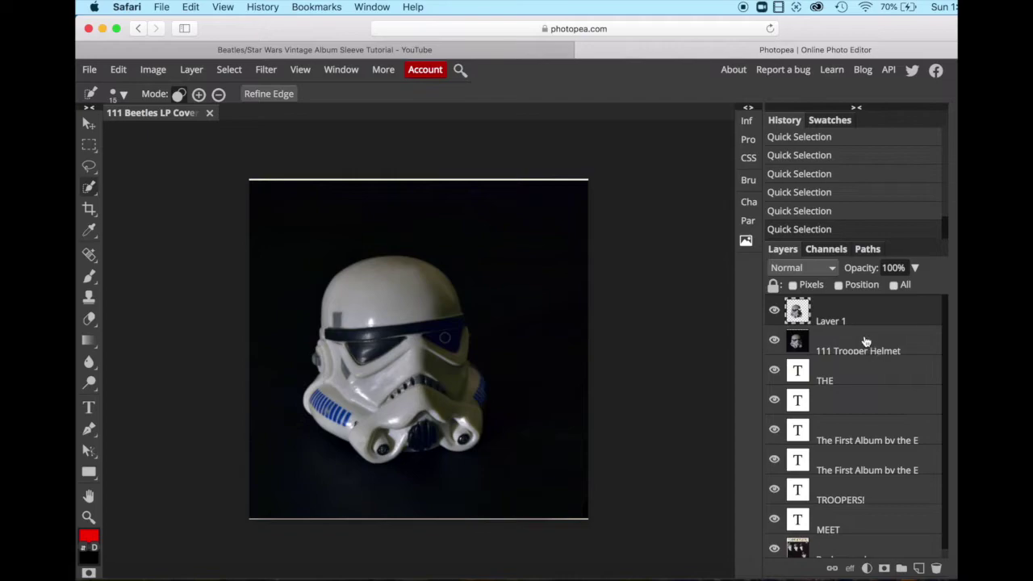
Step: Delete the original '111 Trooper Helmet' layer via the trash icon
{"action": "left_click_drag", "start_coordinate": [865, 342], "coordinate": [941, 566]}
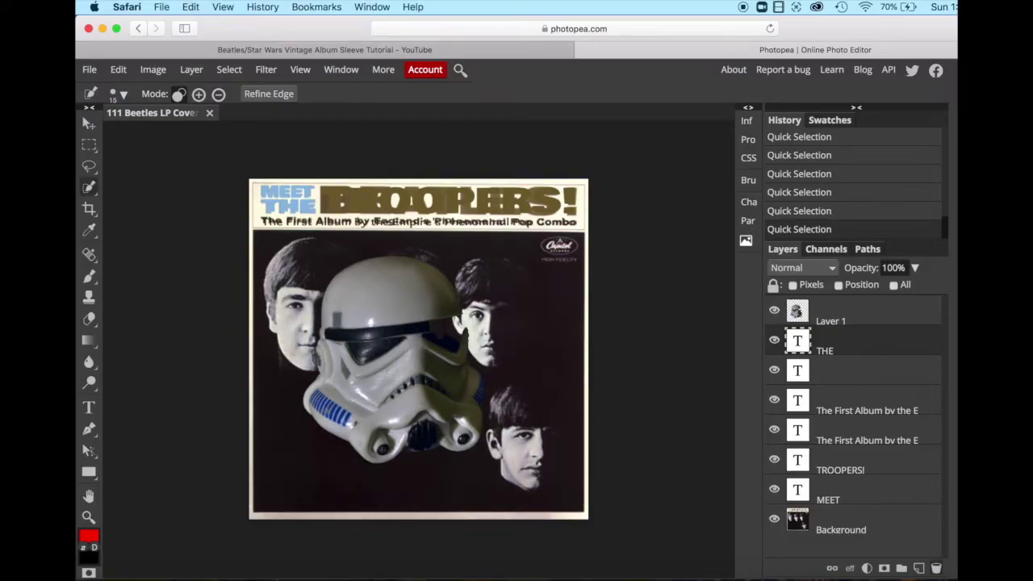
Step: Apply Brightness/Contrast to the cut-out helmet with brightness 48 and contrast 100
{"action": "left_click", "coordinate": [153, 70]}
{"action": "mouse_move", "coordinate": [158, 90]}
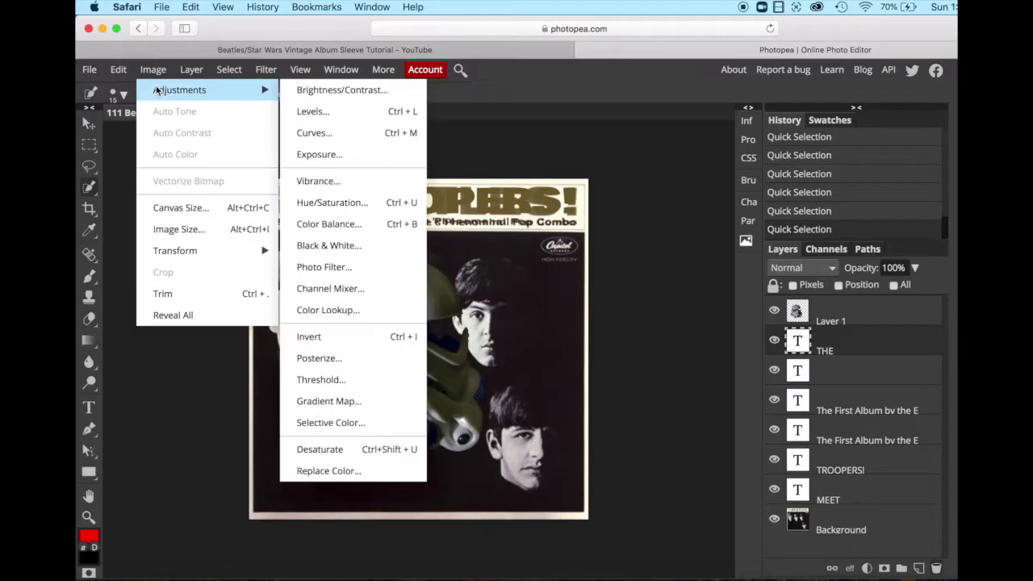
{"action": "key", "text": "alt+bracketright"}
{"action": "left_click", "coordinate": [349, 95]}
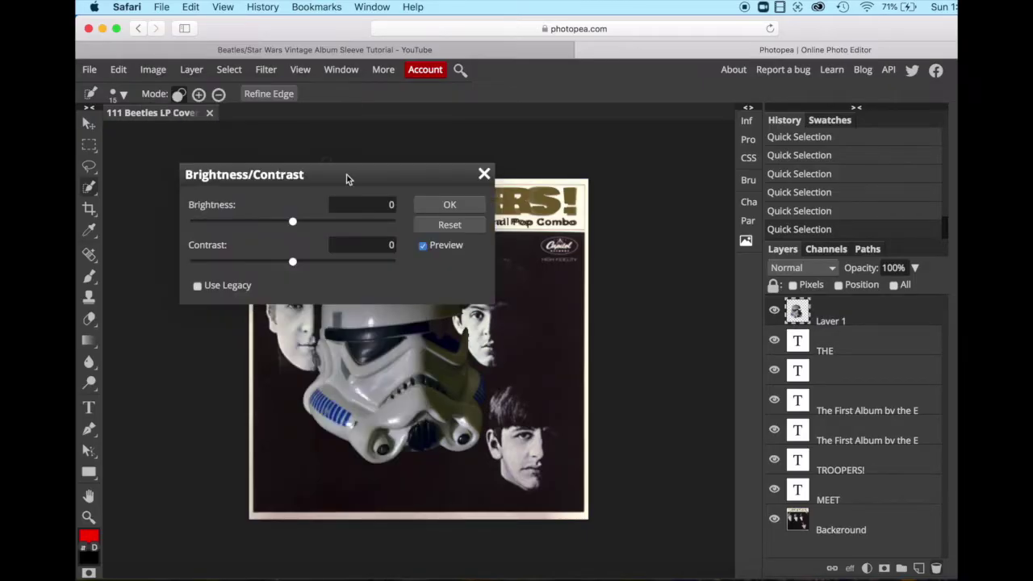
{"action": "left_click_drag", "start_coordinate": [347, 177], "coordinate": [629, 142]}
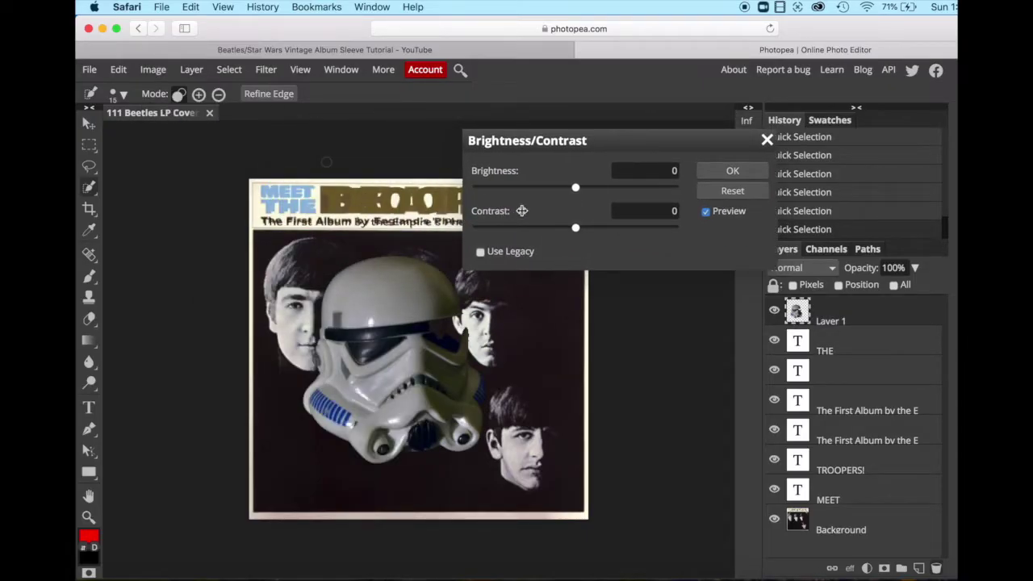
{"action": "left_click_drag", "start_coordinate": [576, 189], "coordinate": [652, 194]}
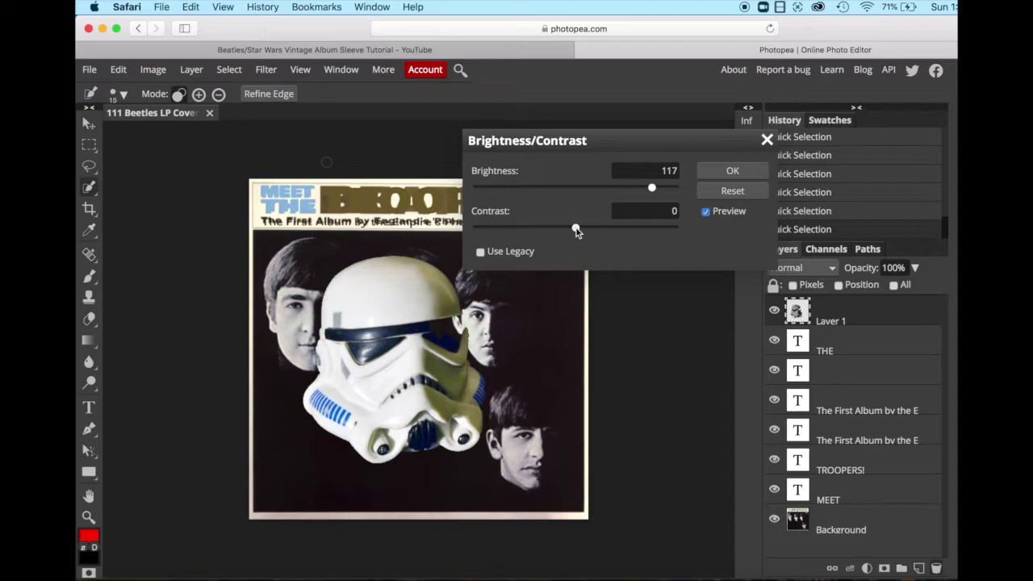
{"action": "left_click_drag", "start_coordinate": [575, 230], "coordinate": [650, 231]}
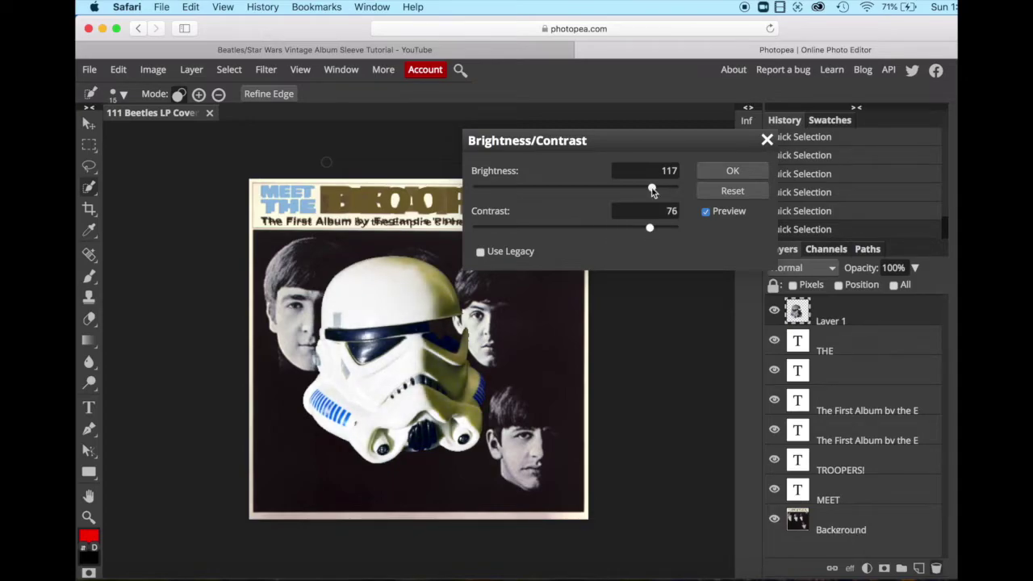
{"action": "left_click_drag", "start_coordinate": [652, 192], "coordinate": [604, 194]}
{"action": "left_click_drag", "start_coordinate": [650, 228], "coordinate": [682, 231]}
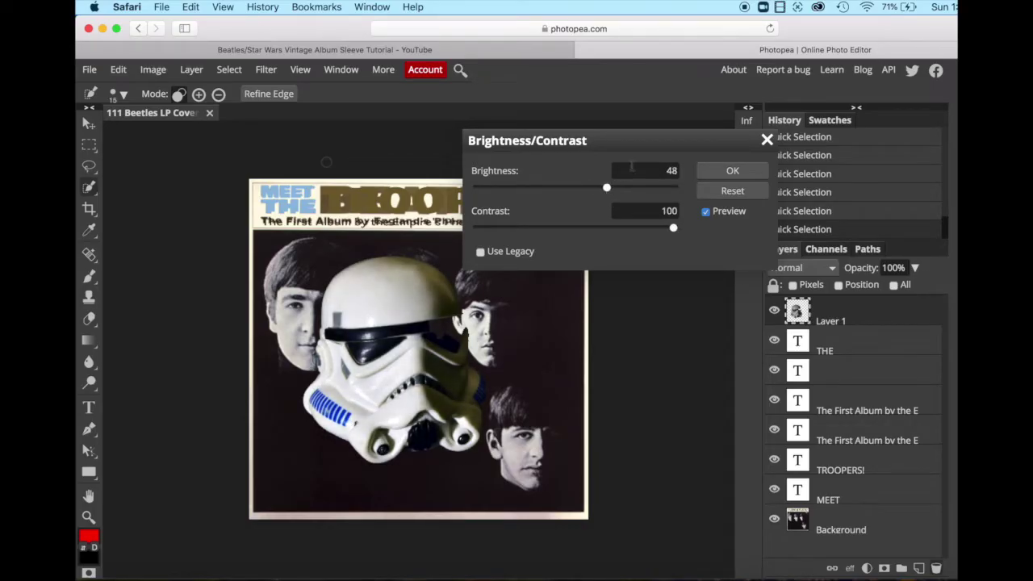
{"action": "left_click", "coordinate": [726, 172]}
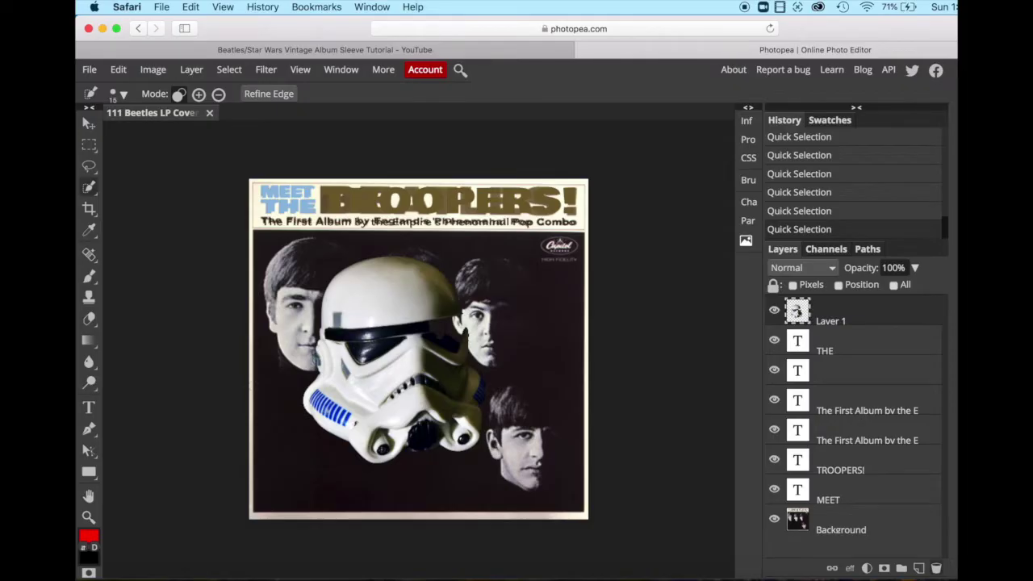
Step: Scale the helmet proportionally to about 71% and move it over the top-left face
{"action": "left_click", "coordinate": [87, 124]}
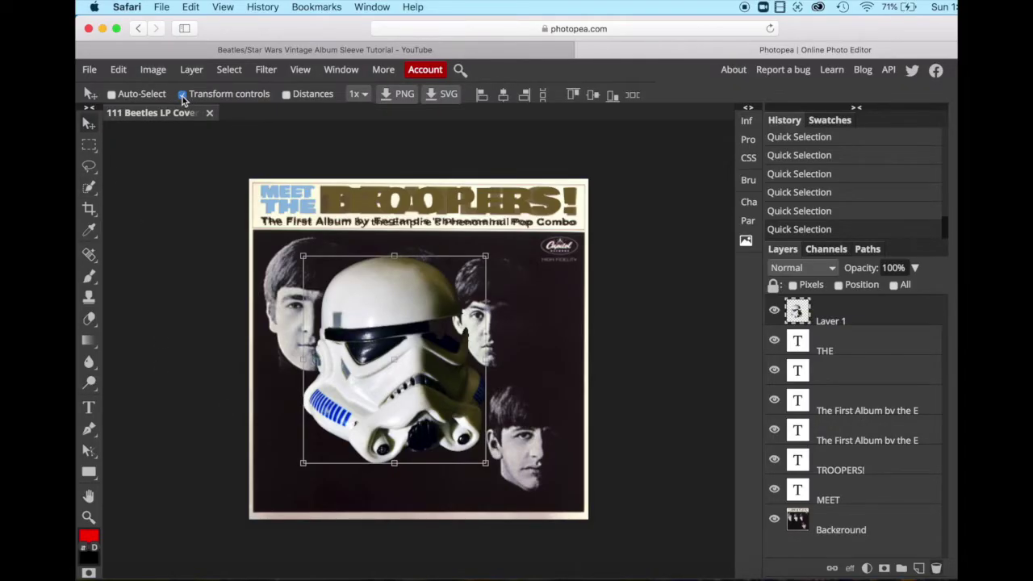
{"action": "left_click", "coordinate": [182, 95]}
{"action": "mouse_move", "coordinate": [485, 462]}
{"action": "left_mouse_down"}
{"action": "mouse_move", "coordinate": [485, 452]}
{"action": "mouse_move", "coordinate": [428, 448]}
{"action": "mouse_move", "coordinate": [480, 404]}
{"action": "mouse_move", "coordinate": [468, 465]}
{"action": "mouse_move", "coordinate": [417, 445]}
{"action": "mouse_move", "coordinate": [477, 450]}
{"action": "mouse_move", "coordinate": [476, 470]}
{"action": "mouse_move", "coordinate": [482, 463]}
{"action": "left_mouse_up"}
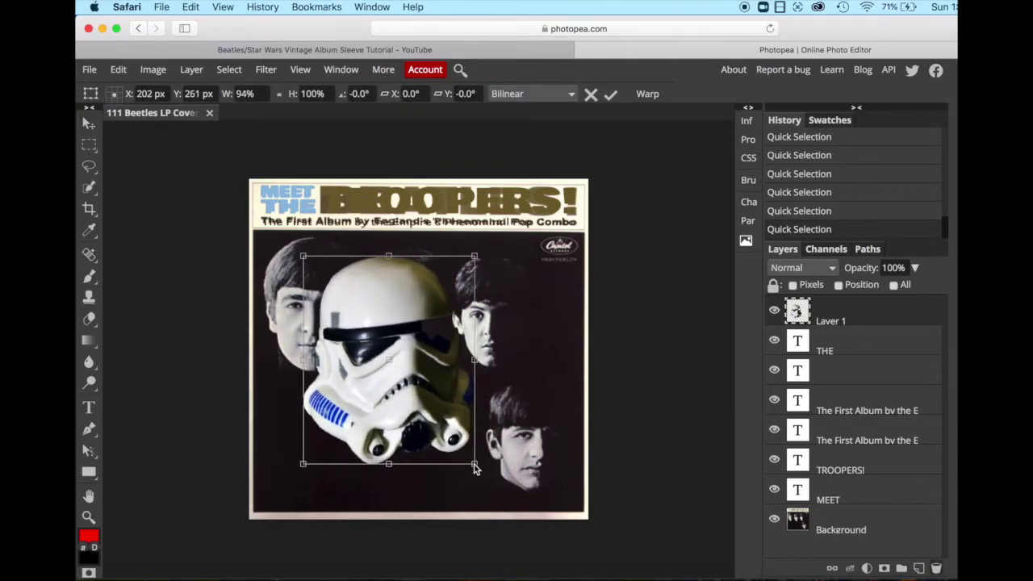
{"action": "key", "text": "Return"}
{"action": "key", "text": "ctrl+z"}
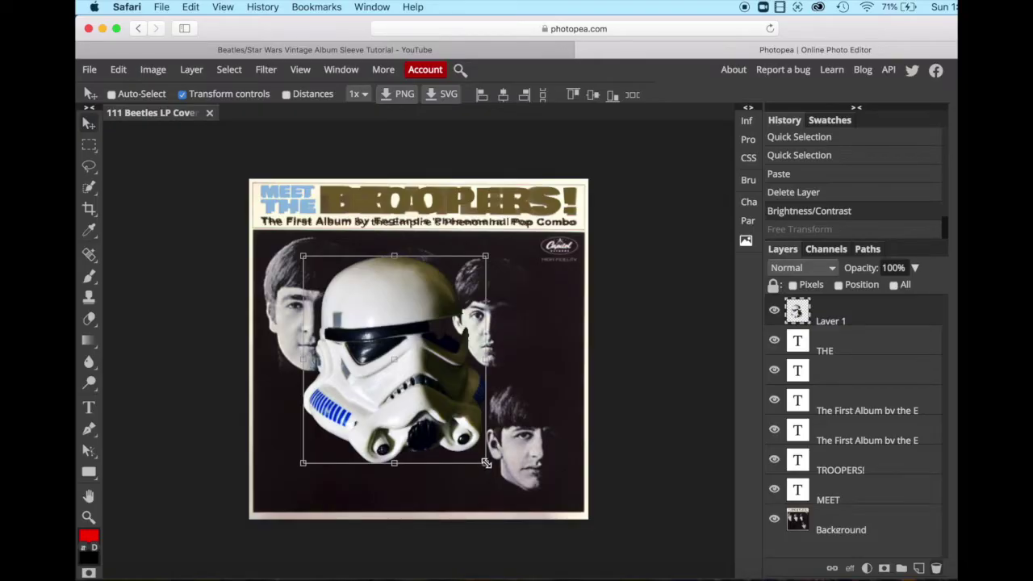
{"action": "left_click_drag", "start_coordinate": [486, 464], "coordinate": [411, 383]}
{"action": "left_click", "coordinate": [89, 122]}
{"action": "left_click_drag", "start_coordinate": [365, 278], "coordinate": [324, 266]}
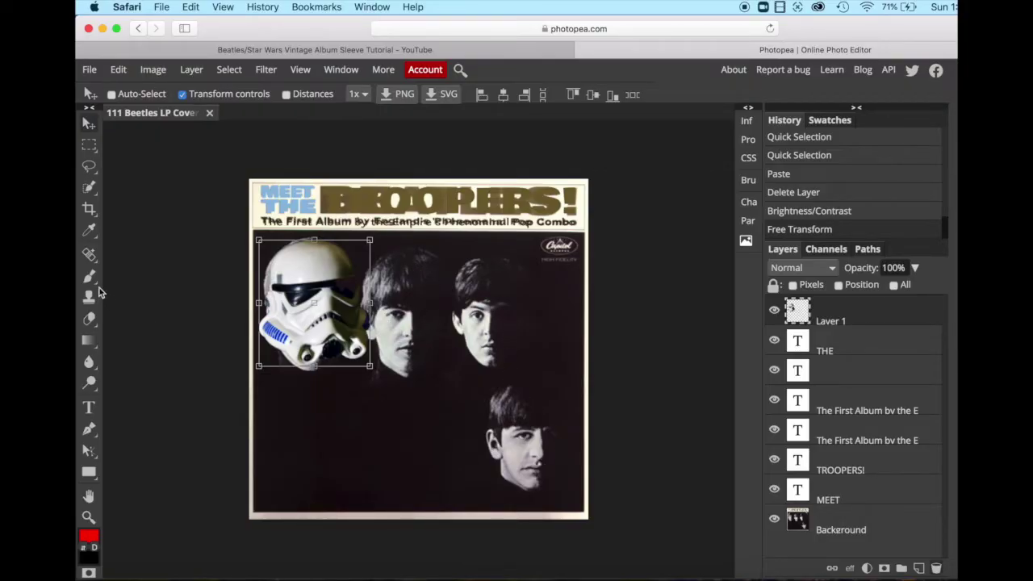
Step: Erase the helmet's ragged right-hand fringes with a soft 24 px eraser brush
{"action": "left_click", "coordinate": [90, 320]}
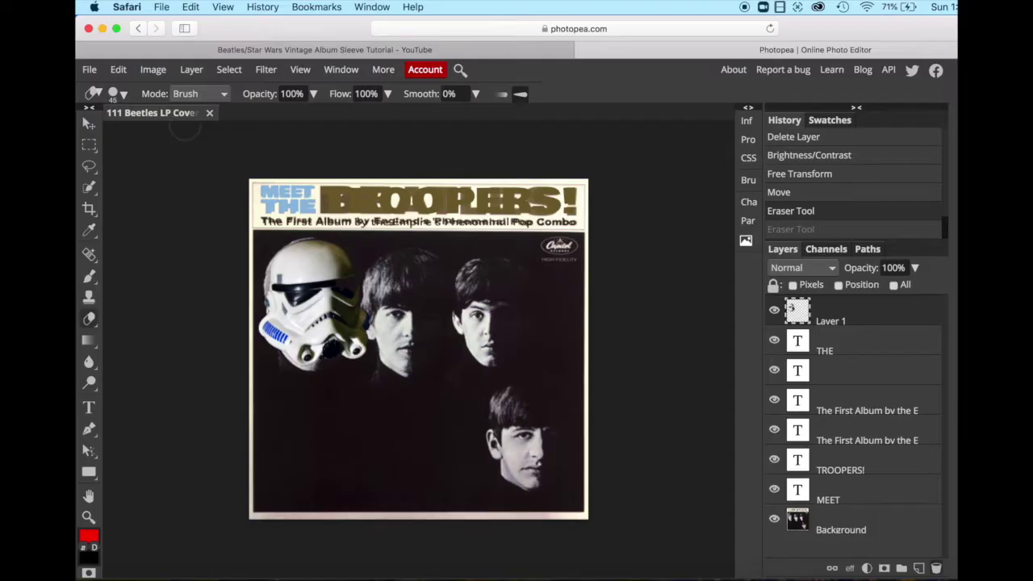
{"action": "left_click", "coordinate": [118, 94]}
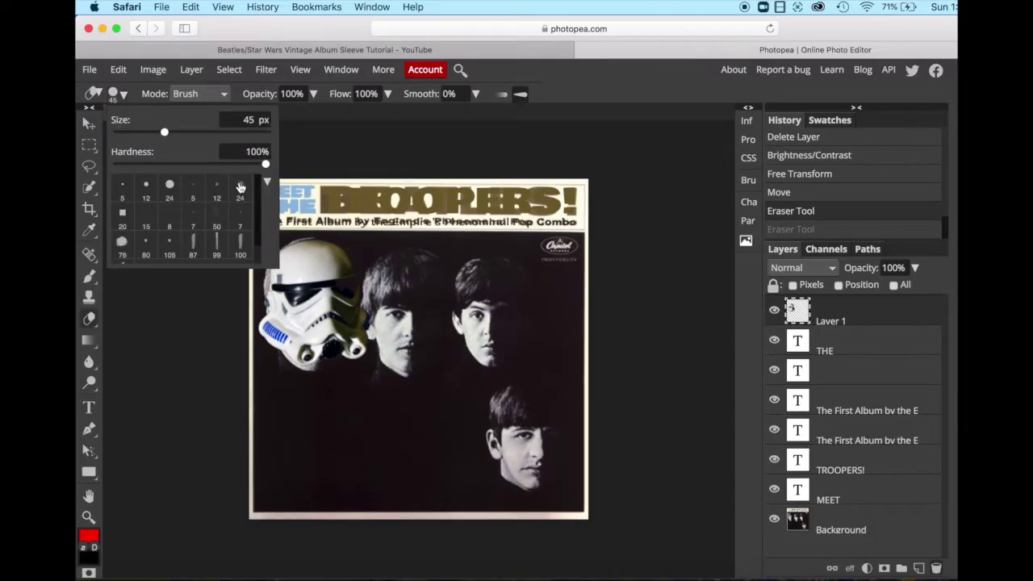
{"action": "left_click", "coordinate": [240, 187]}
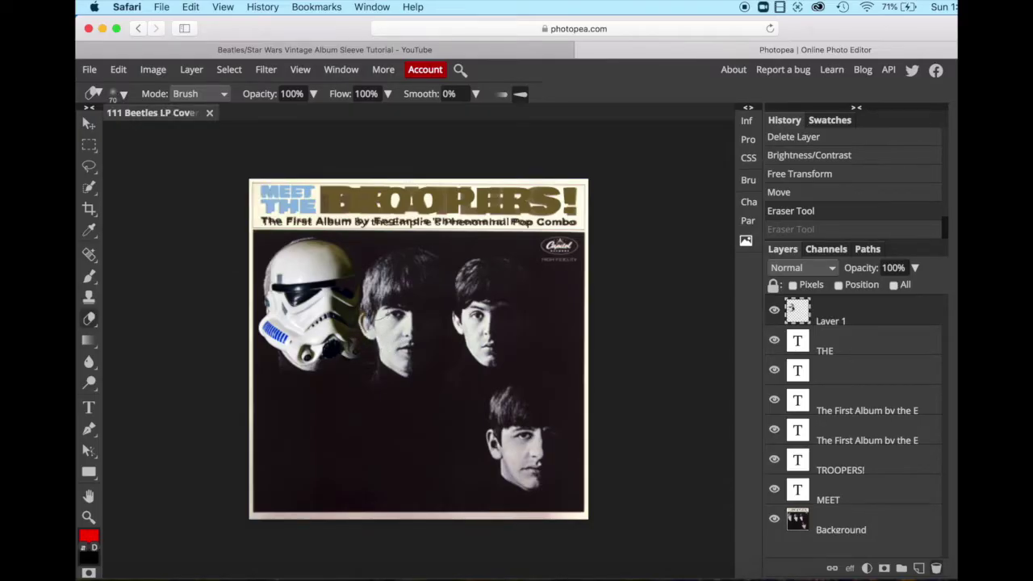
{"action": "left_click", "coordinate": [331, 325]}
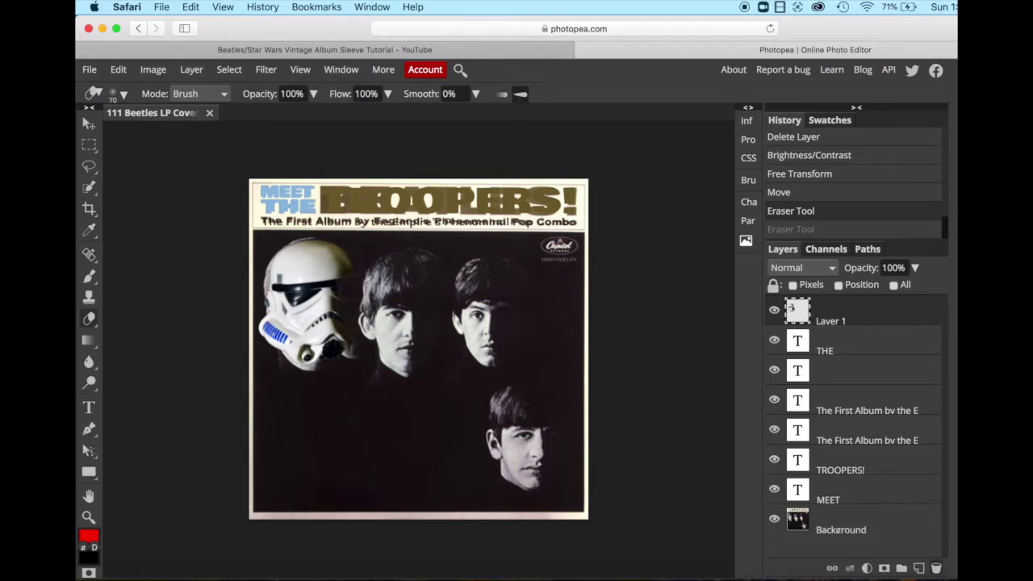
{"action": "mouse_move", "coordinate": [355, 339]}
{"action": "left_mouse_down"}
{"action": "mouse_move", "coordinate": [338, 353]}
{"action": "mouse_move", "coordinate": [367, 363]}
{"action": "left_mouse_up"}
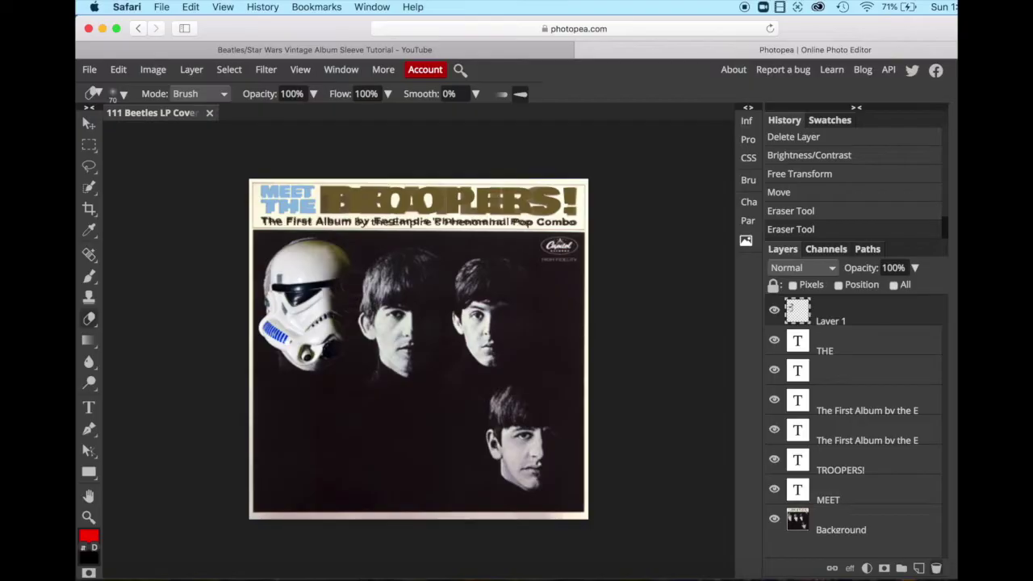
{"action": "mouse_move", "coordinate": [338, 274]}
{"action": "left_mouse_down"}
{"action": "mouse_move", "coordinate": [343, 320]}
{"action": "mouse_move", "coordinate": [323, 260]}
{"action": "left_mouse_up"}
{"action": "left_click_drag", "start_coordinate": [334, 329], "coordinate": [366, 330]}
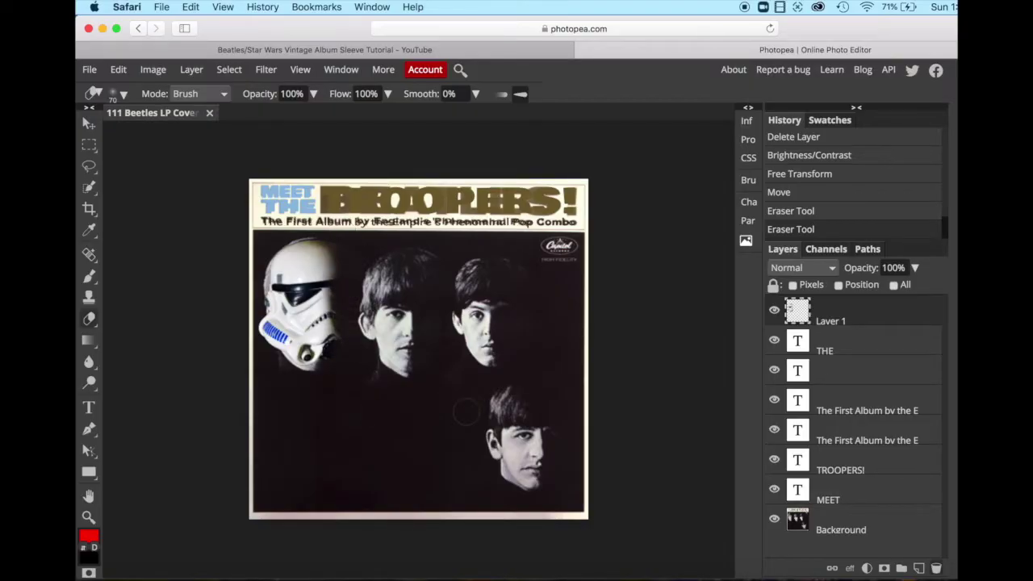
Step: Scale the helmet to 95% and nudge it right and down over the face
{"action": "left_click", "coordinate": [88, 124]}
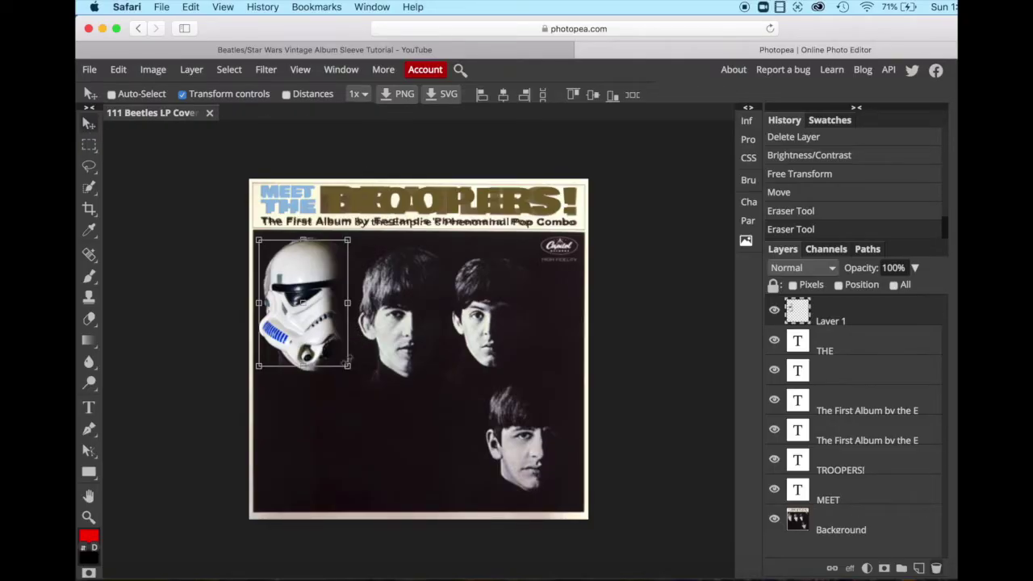
{"action": "left_click_drag", "start_coordinate": [349, 366], "coordinate": [343, 357]}
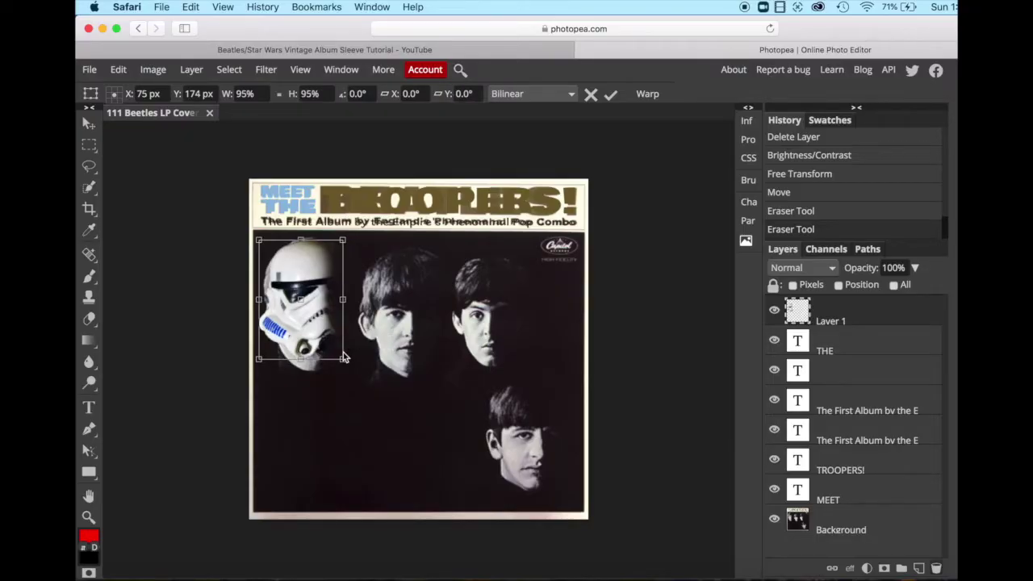
{"action": "left_click_drag", "start_coordinate": [315, 323], "coordinate": [321, 329]}
{"action": "key", "text": "Return"}
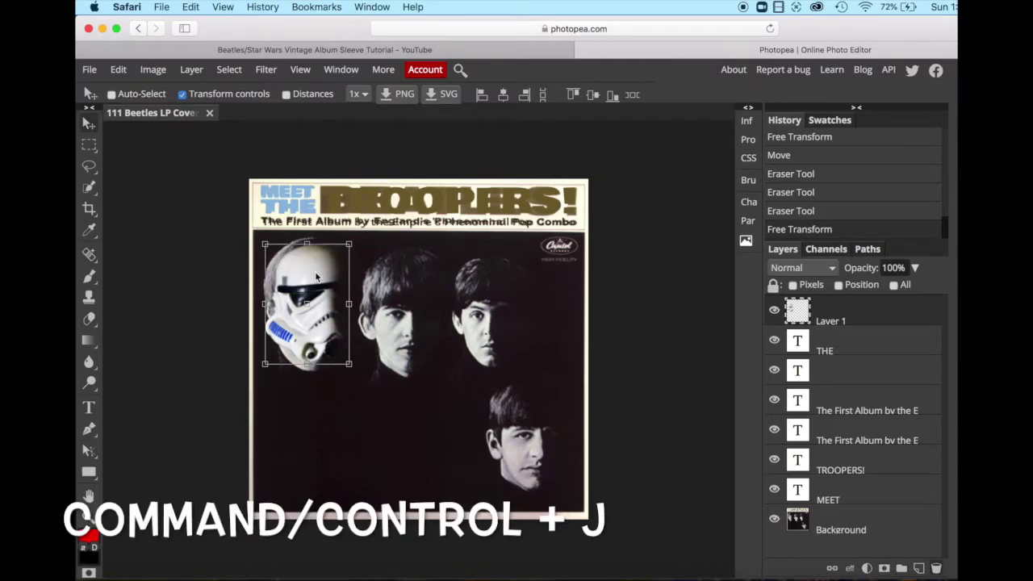
Step: Duplicate the helmet three times onto the second, third and bottom-right faces, then reselect Layer 1
{"action": "key", "text": "super+j"}
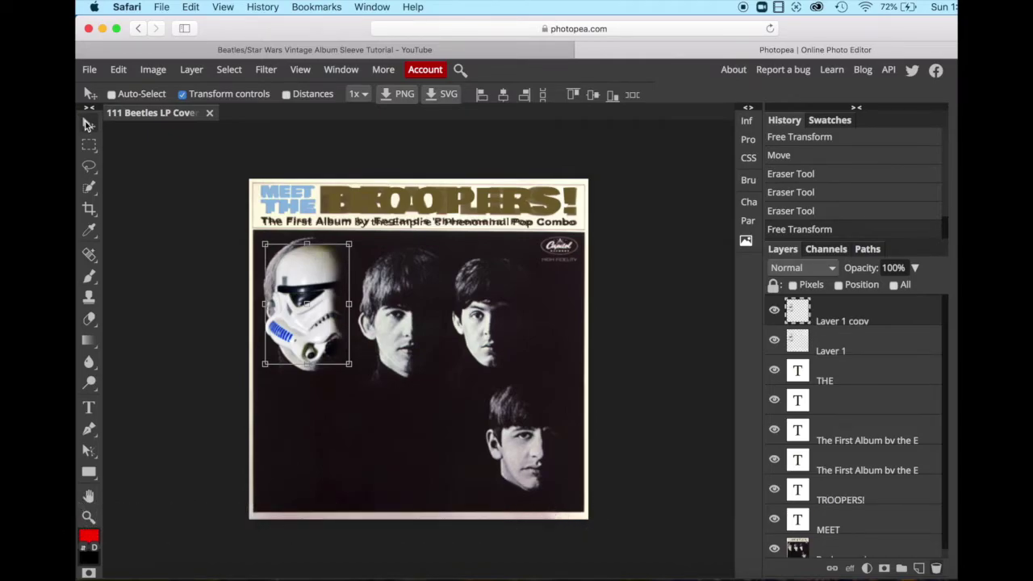
{"action": "left_click_drag", "start_coordinate": [320, 274], "coordinate": [406, 291]}
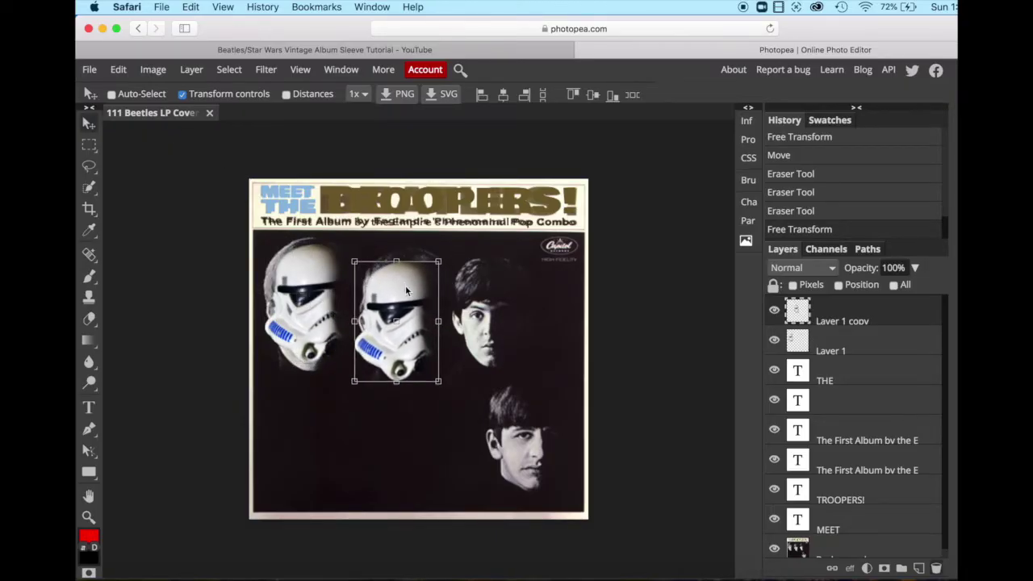
{"action": "key", "text": "ctrl+j"}
{"action": "left_click_drag", "start_coordinate": [406, 290], "coordinate": [492, 282]}
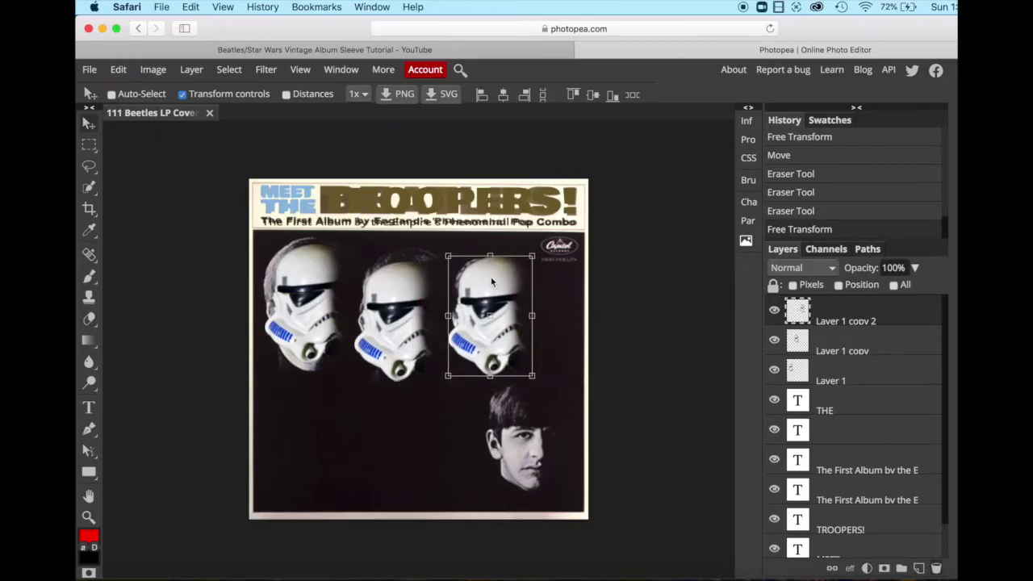
{"action": "key", "text": "ctrl+j"}
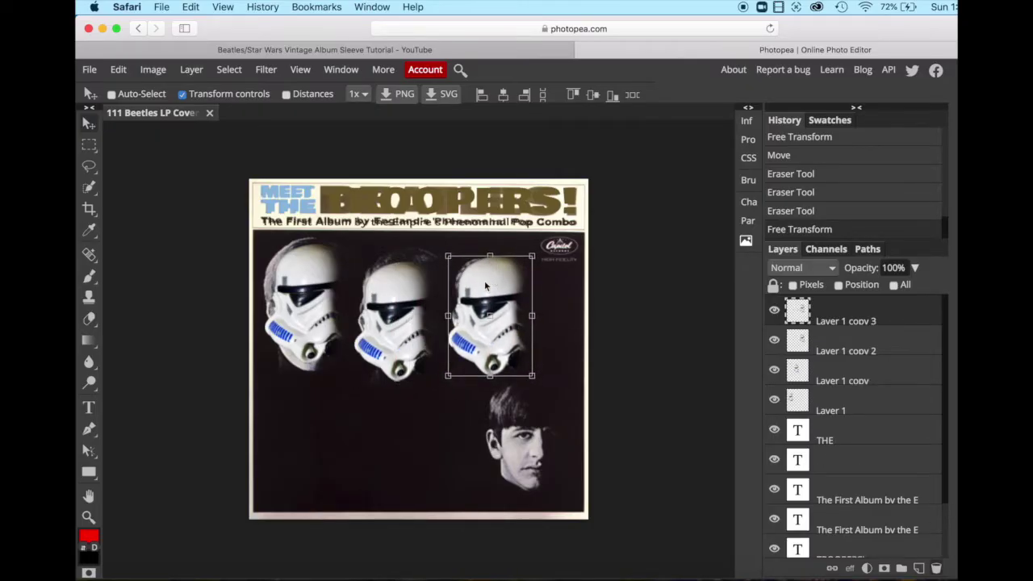
{"action": "left_click_drag", "start_coordinate": [492, 282], "coordinate": [520, 410]}
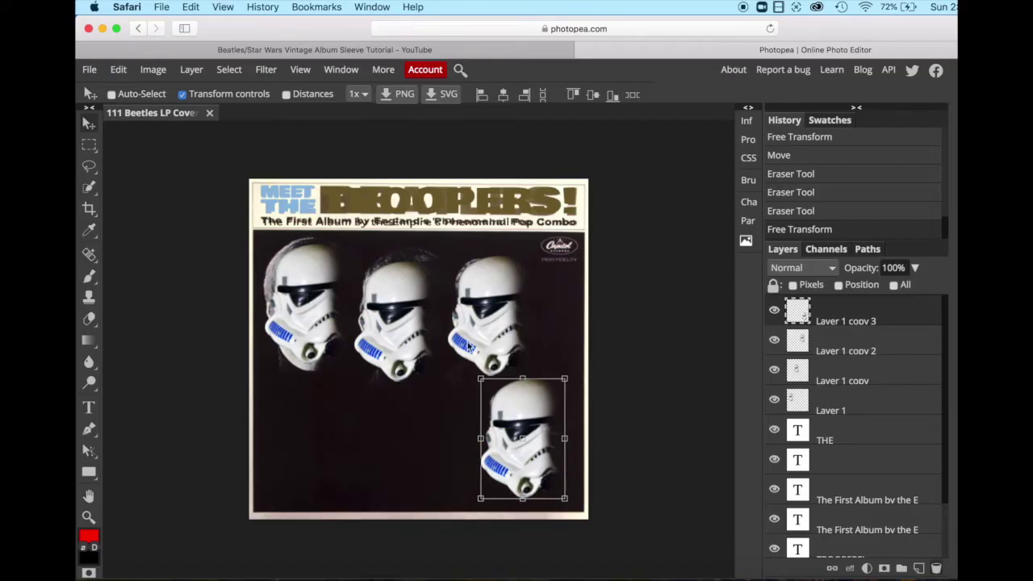
{"action": "left_click", "coordinate": [878, 406]}
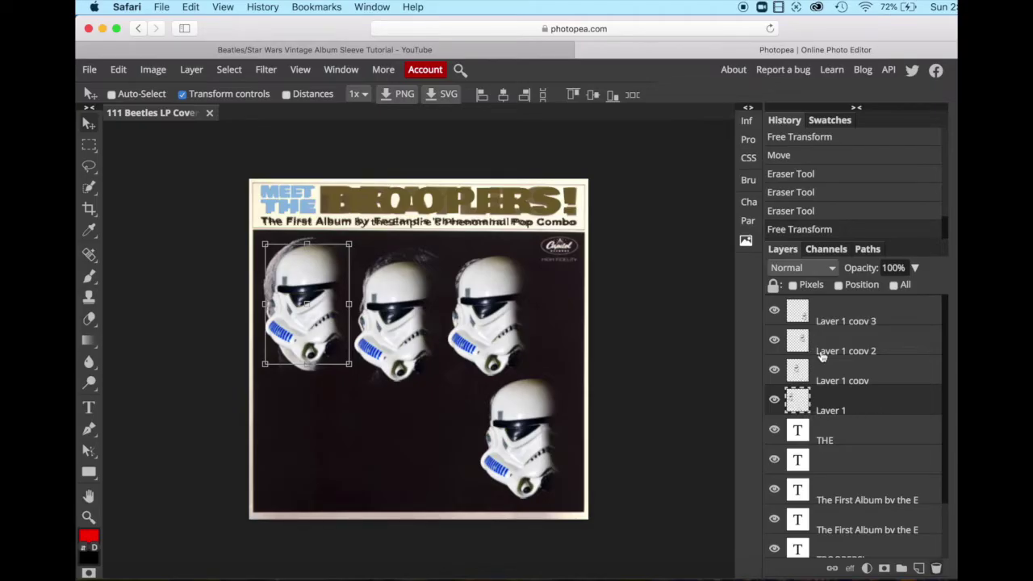
Step: Rename the four helmet layers, bottom to top, John, George, Paul and Ringo
{"action": "double_click", "coordinate": [832, 411]}
{"action": "type", "text": "John"}
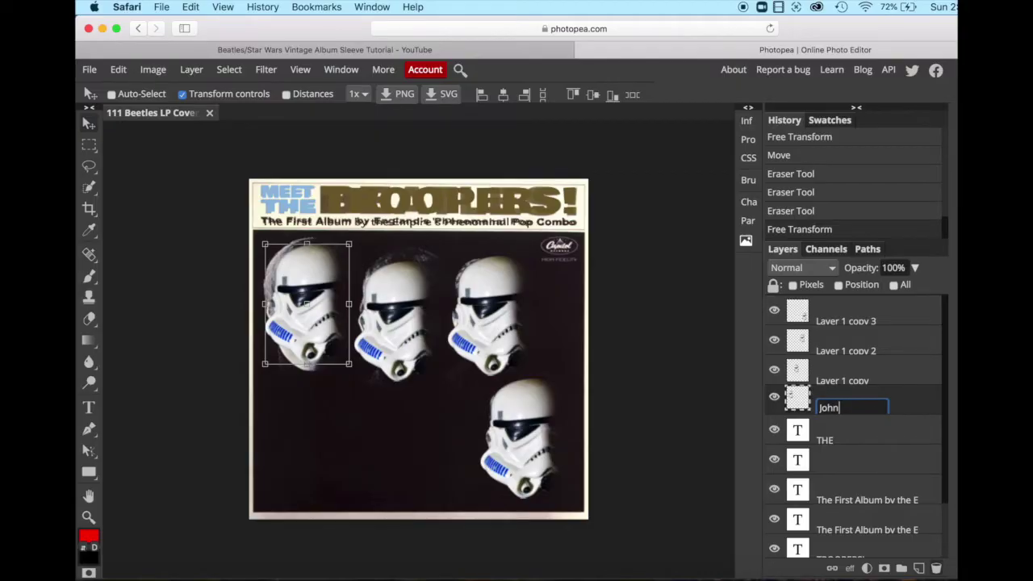
{"action": "key", "text": "Return"}
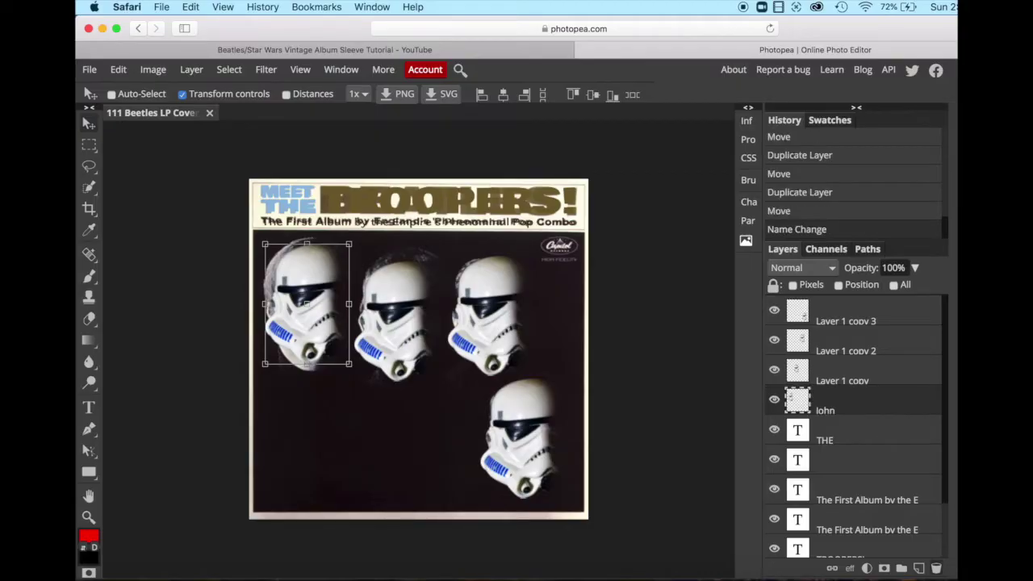
{"action": "double_click", "coordinate": [846, 382]}
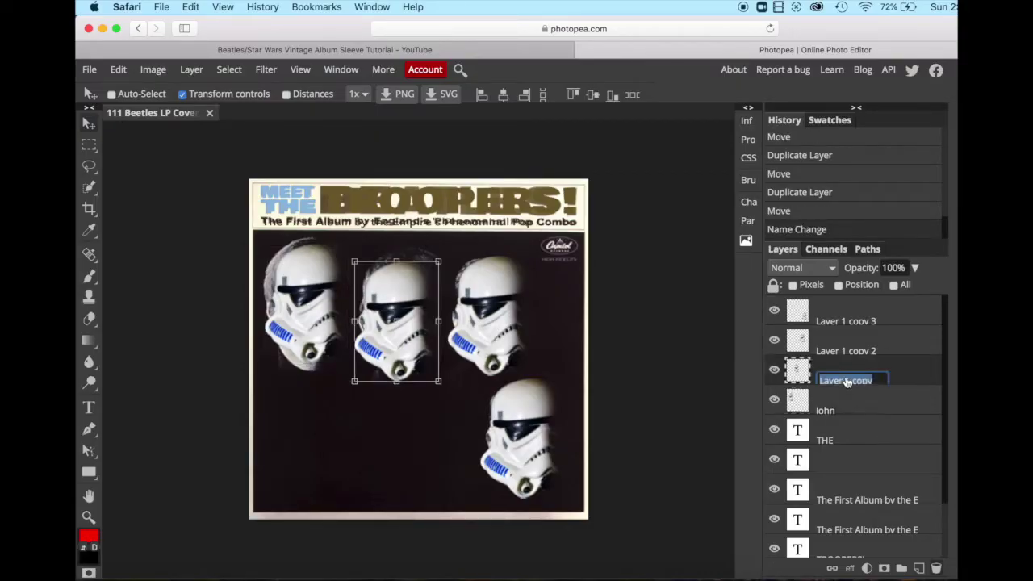
{"action": "type", "text": "George"}
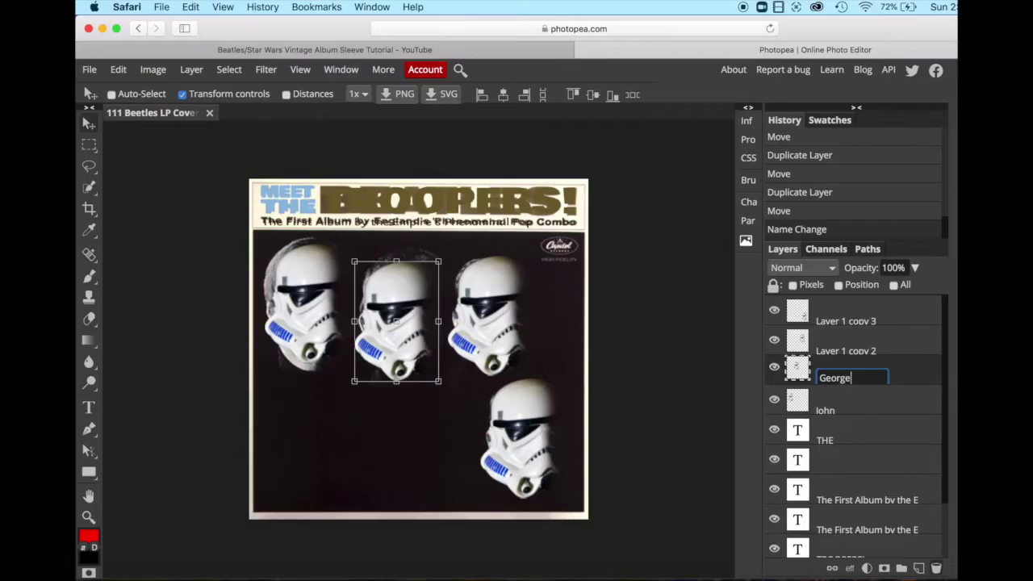
{"action": "key", "text": "Return"}
{"action": "double_click", "coordinate": [854, 351]}
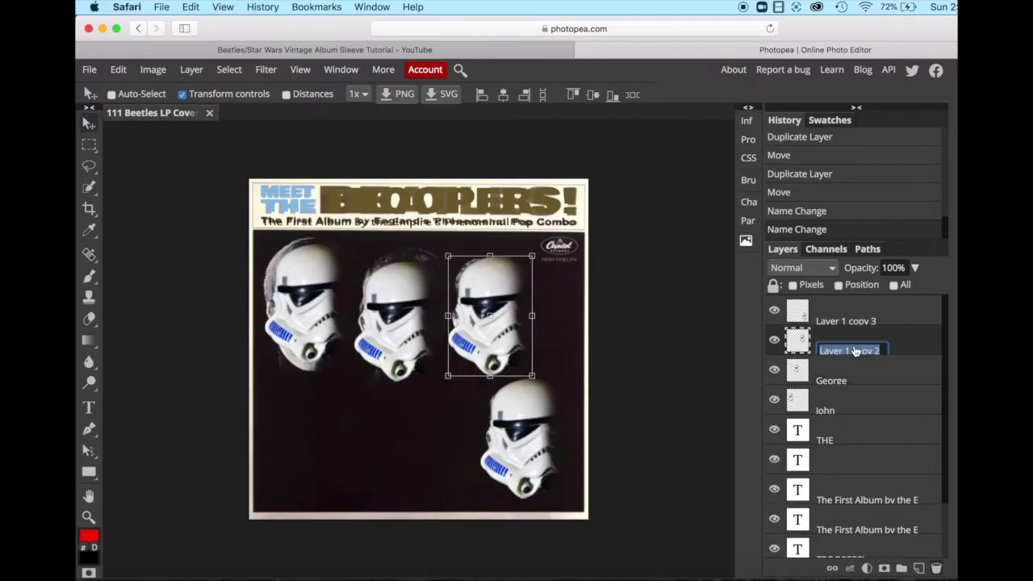
{"action": "type", "text": "Paul"}
{"action": "key", "text": "Return"}
{"action": "double_click", "coordinate": [854, 321]}
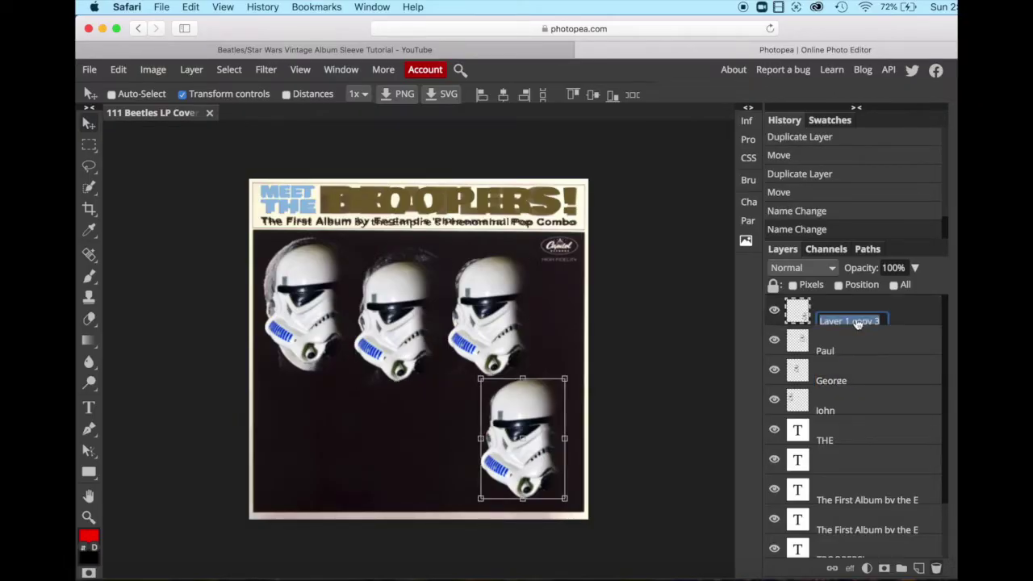
{"action": "type", "text": "Ringo"}
{"action": "key", "text": "Return"}
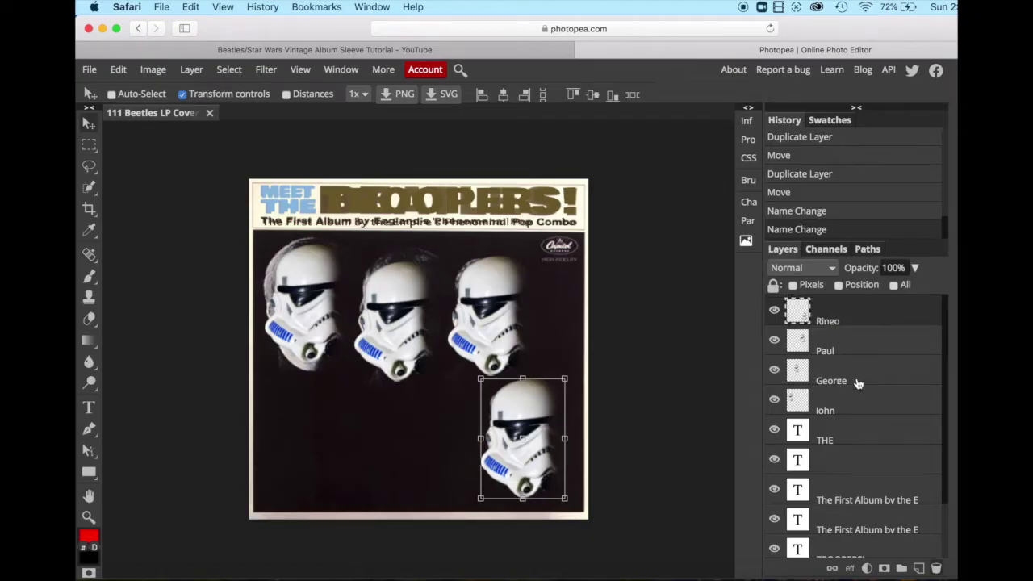
Step: Scale the top-left helmet to 108% and the second helmet to 103%, nudging it slightly up
{"action": "left_click", "coordinate": [878, 404]}
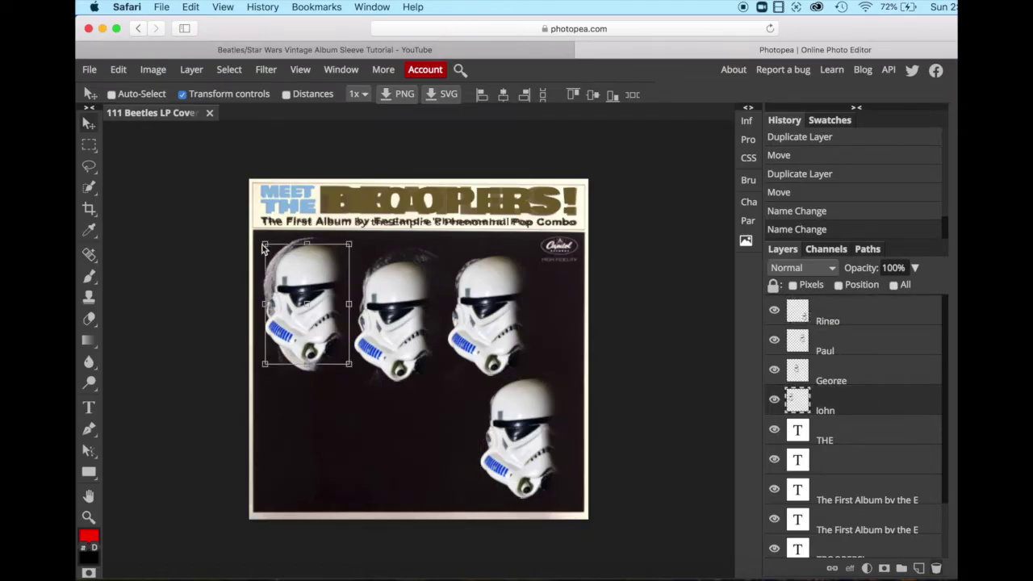
{"action": "left_click_drag", "start_coordinate": [266, 245], "coordinate": [258, 236]}
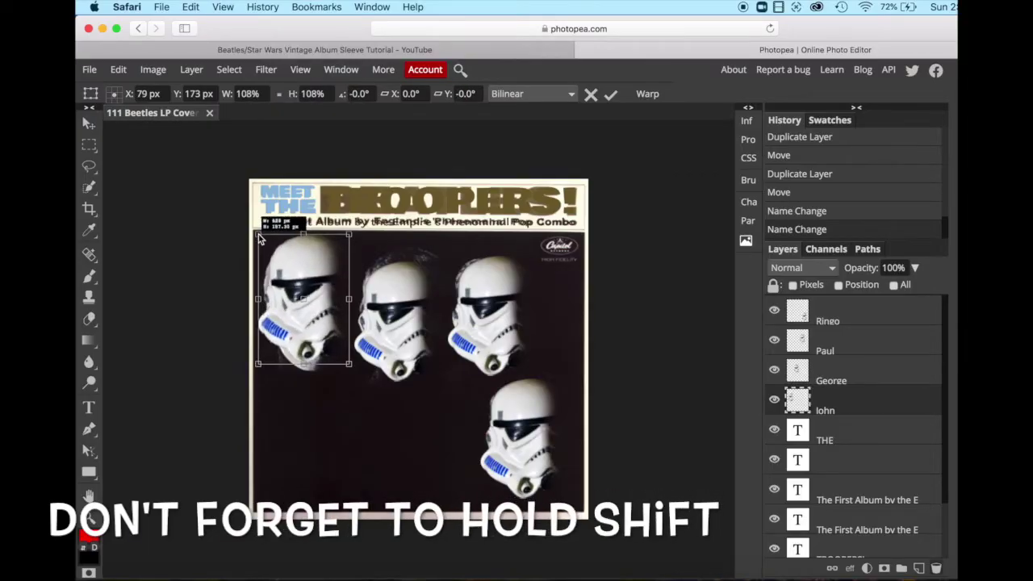
{"action": "key", "text": "Return"}
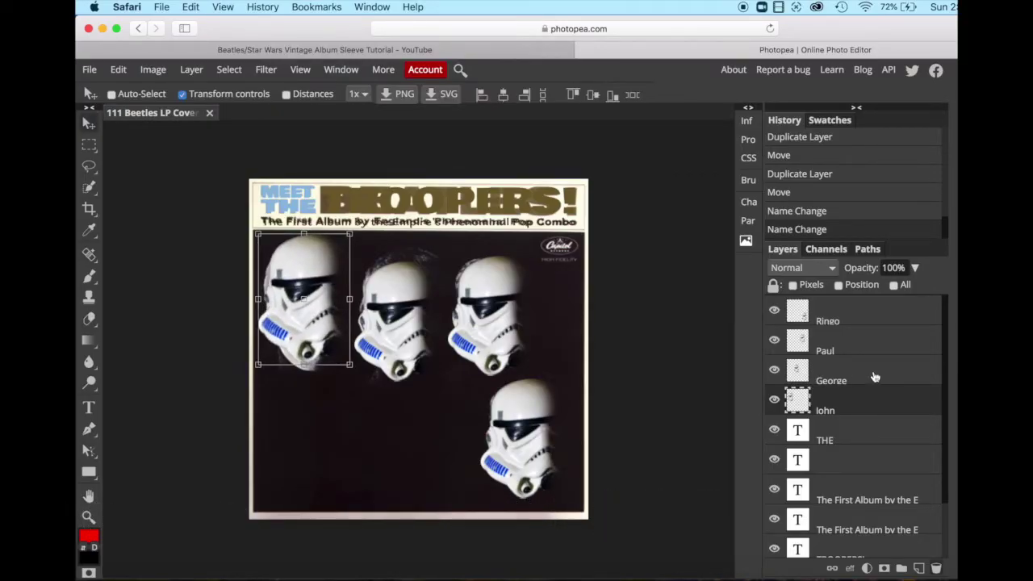
{"action": "left_click", "coordinate": [875, 377]}
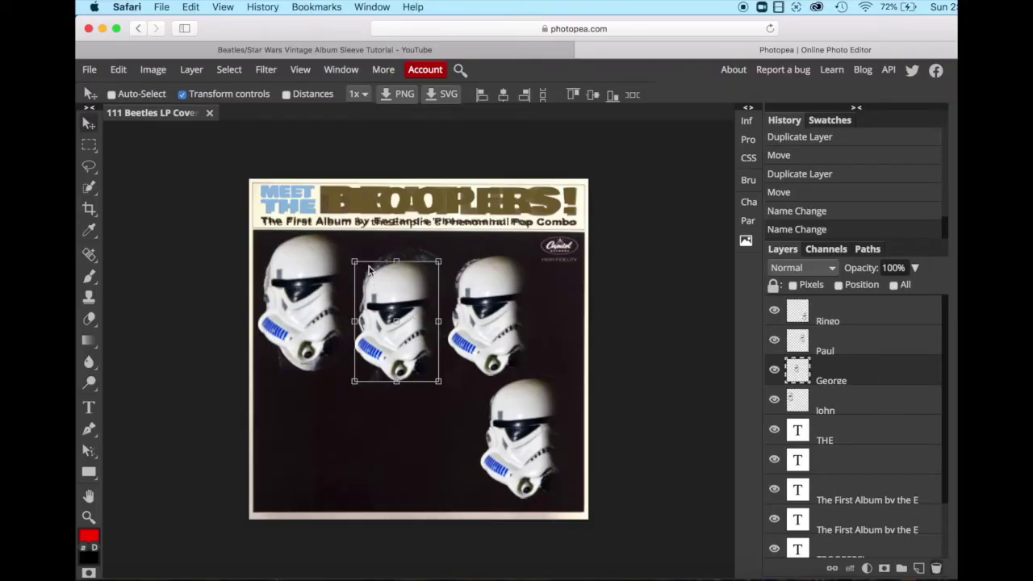
{"action": "left_click_drag", "start_coordinate": [356, 262], "coordinate": [353, 256]}
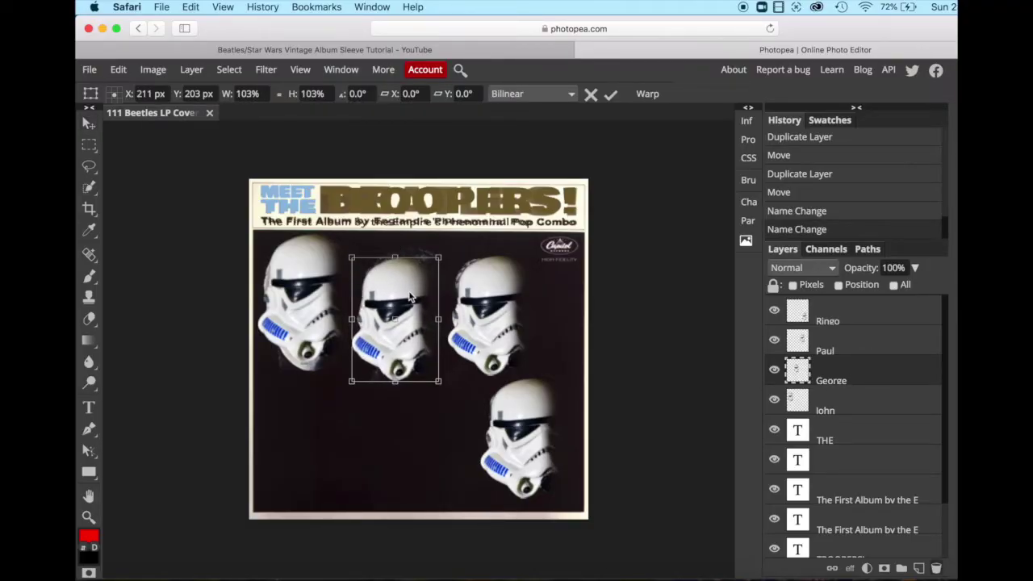
{"action": "left_click_drag", "start_coordinate": [412, 299], "coordinate": [417, 289]}
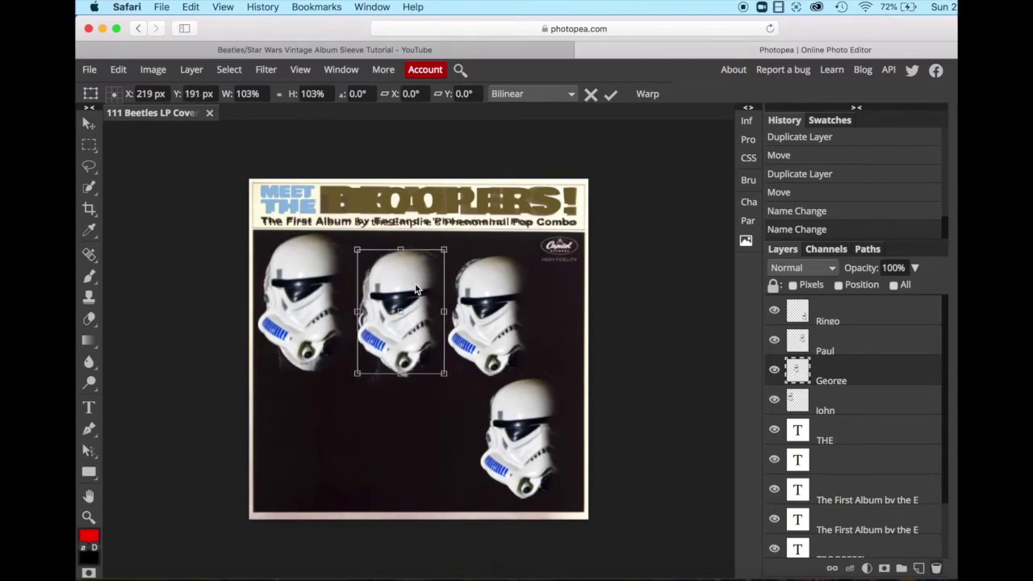
{"action": "left_click", "coordinate": [863, 404]}
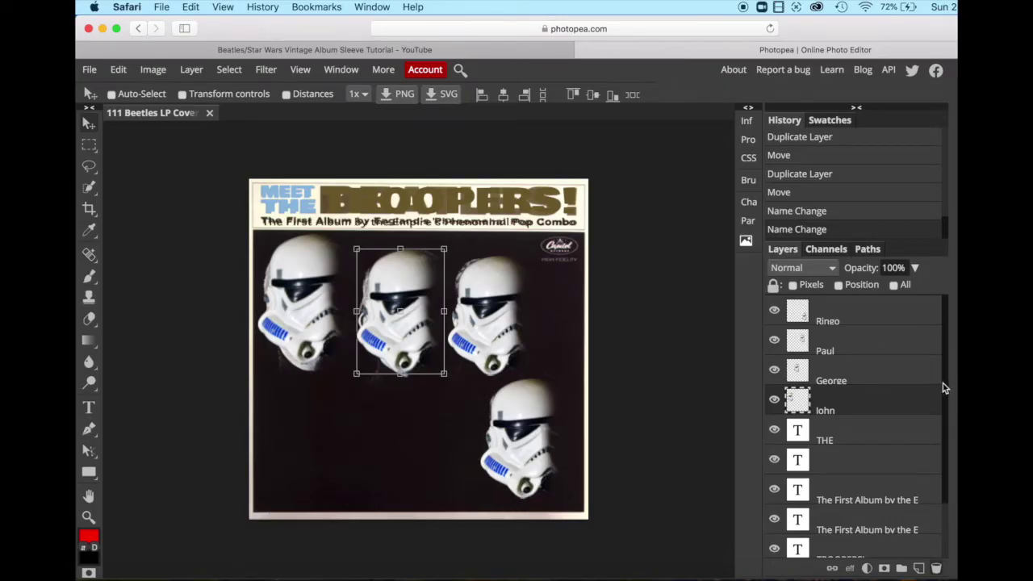
Step: Add an empty layer just above Background and pick the Rectangle tool's fill colour
{"action": "left_click_drag", "start_coordinate": [943, 385], "coordinate": [949, 454]}
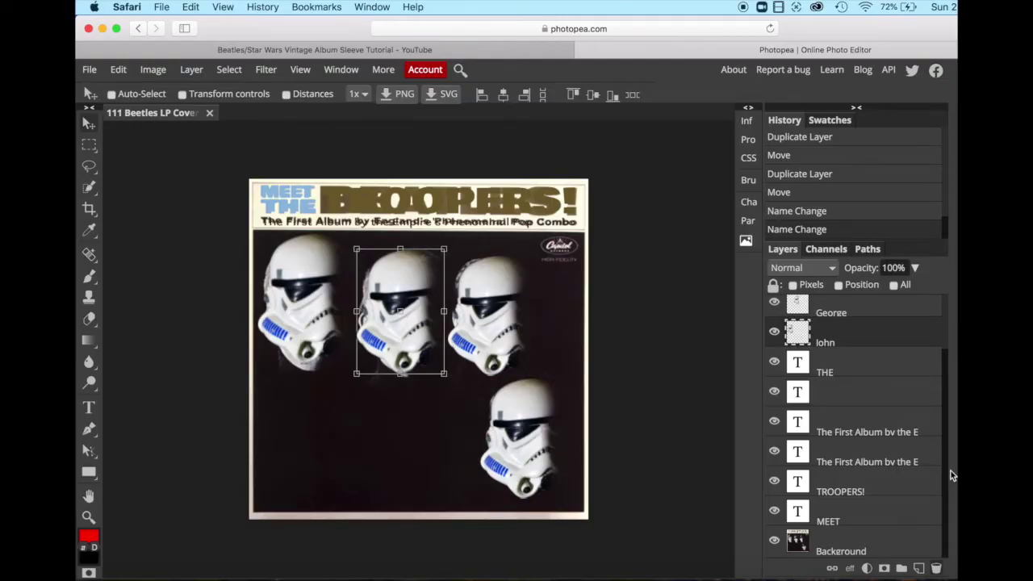
{"action": "left_click", "coordinate": [879, 546]}
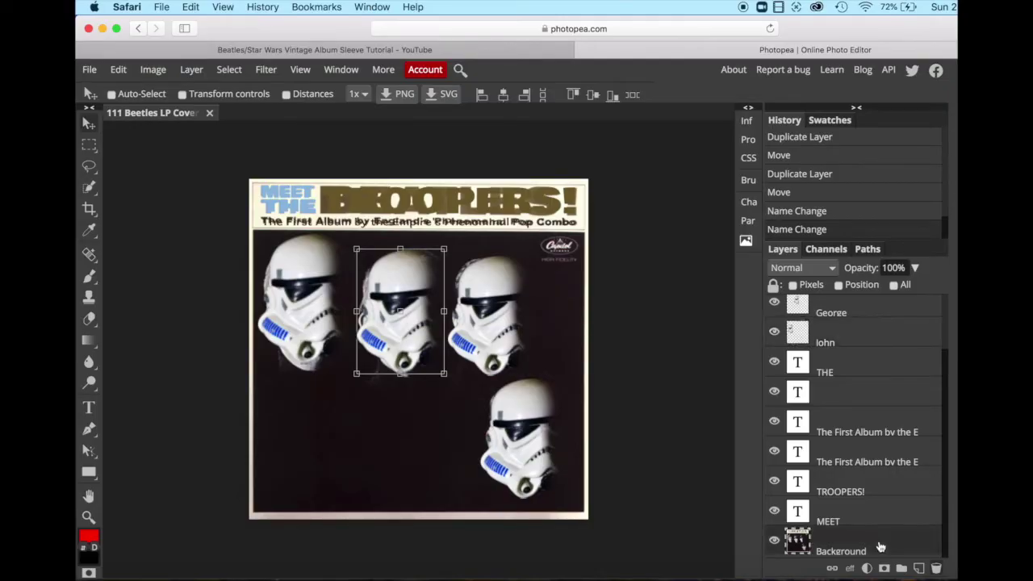
{"action": "left_click", "coordinate": [920, 570]}
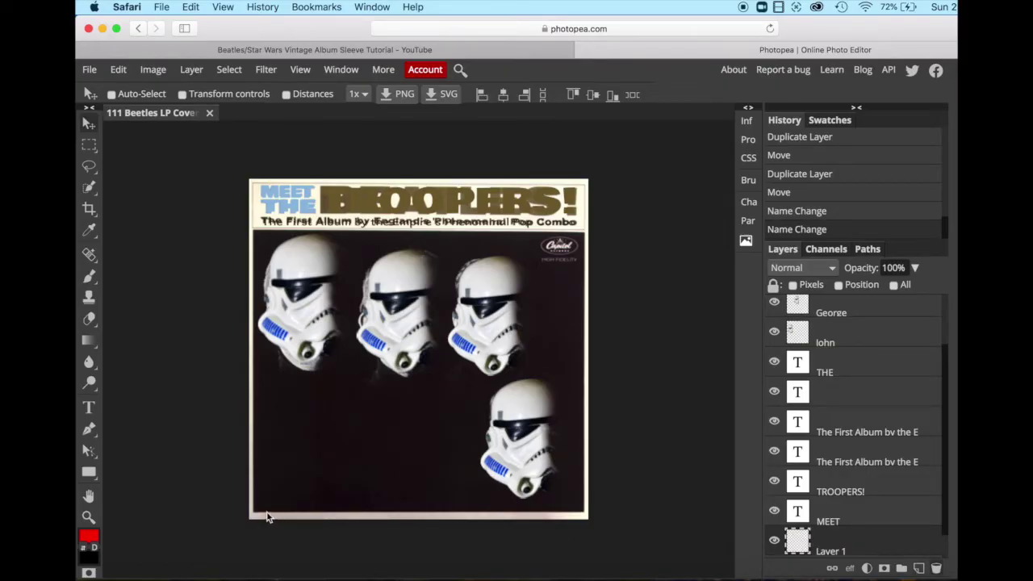
{"action": "left_click", "coordinate": [89, 474]}
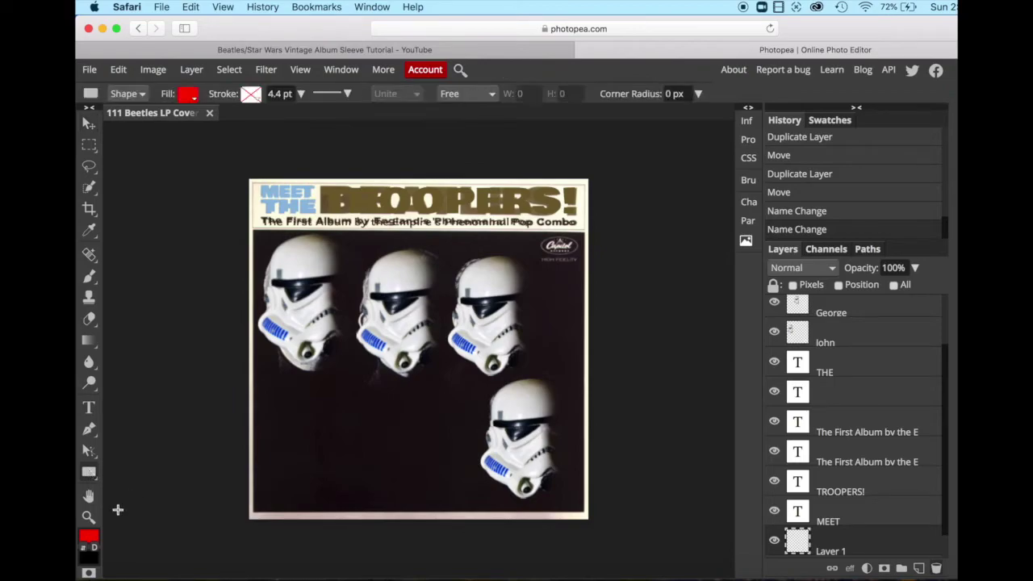
{"action": "left_click", "coordinate": [190, 97]}
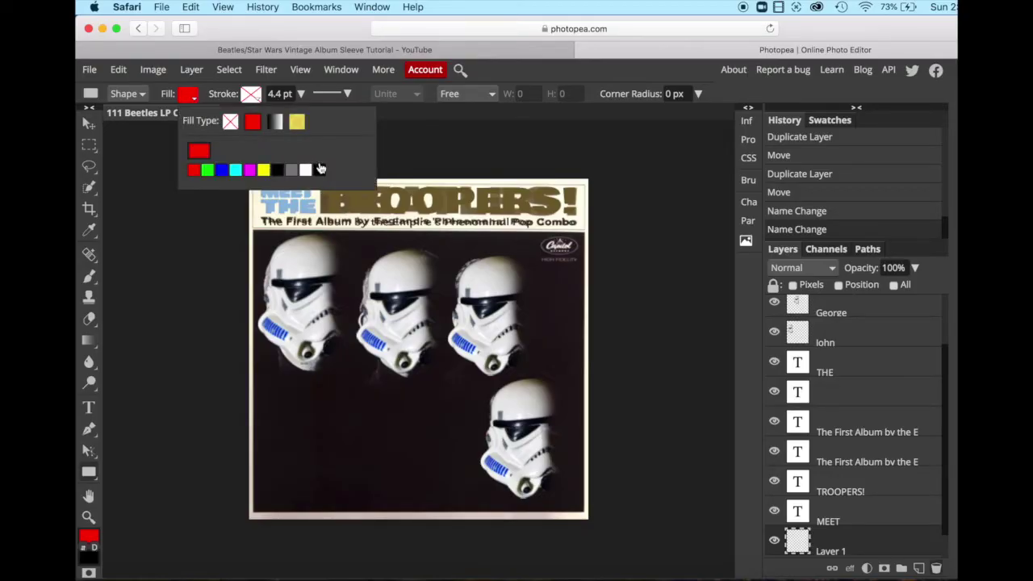
Step: Draw a black-filled rectangle from below the title to the cover's bottom-right, then add another empty layer
{"action": "left_click", "coordinate": [320, 172]}
{"action": "left_click", "coordinate": [174, 251]}
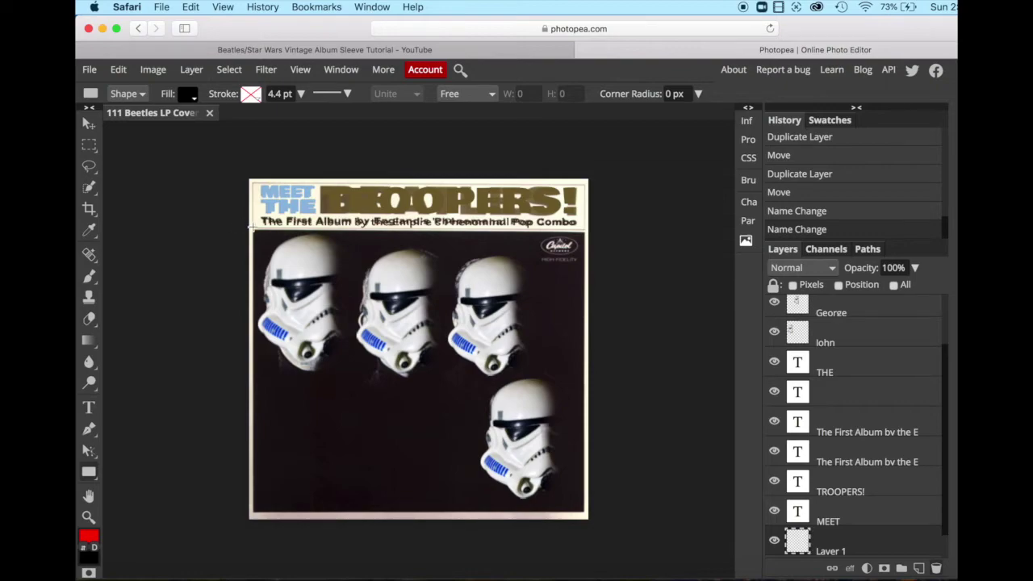
{"action": "left_click_drag", "start_coordinate": [251, 230], "coordinate": [584, 514]}
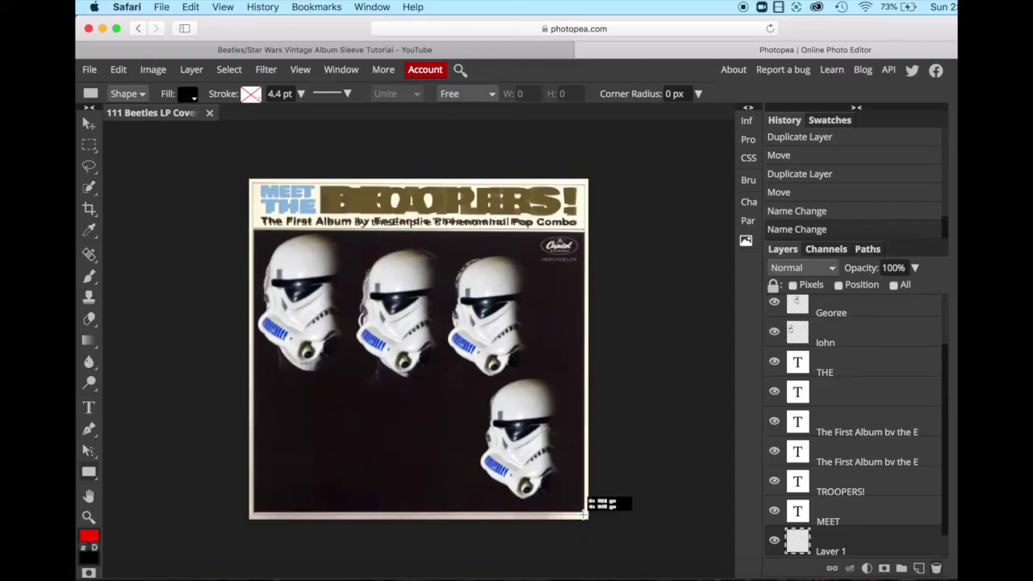
{"action": "left_click_drag", "start_coordinate": [584, 515], "coordinate": [585, 513]}
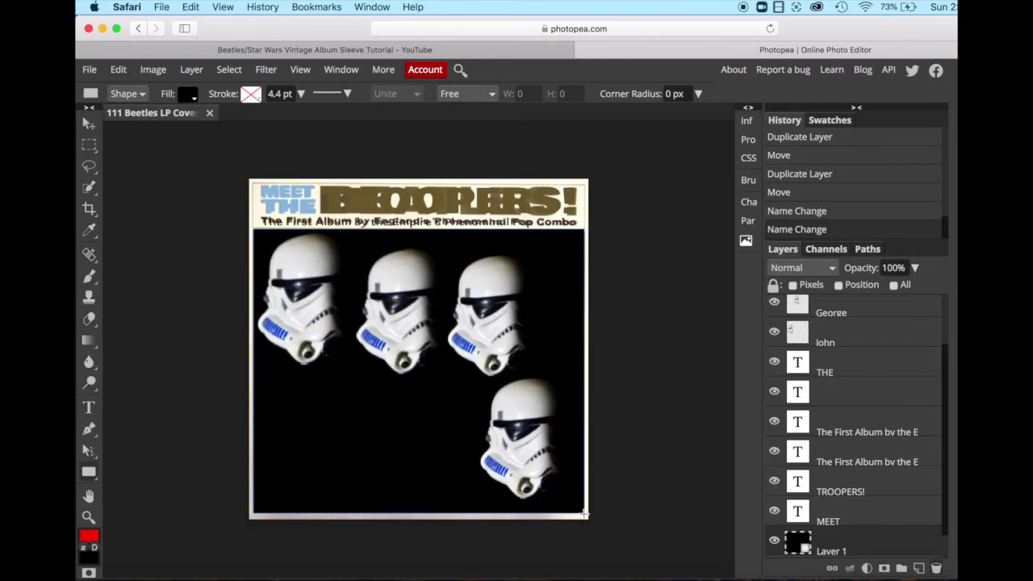
{"action": "key", "text": "v"}
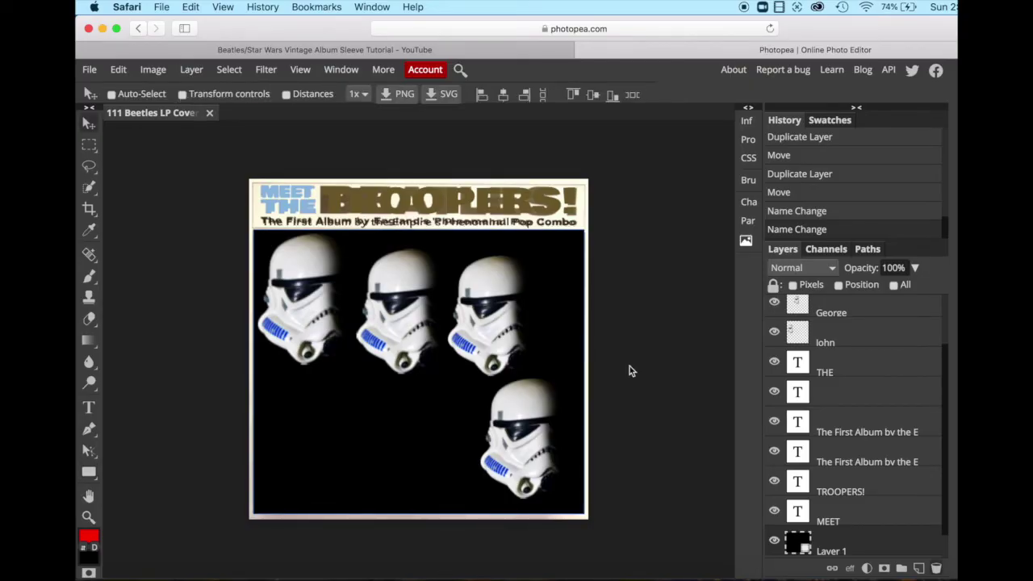
{"action": "left_click", "coordinate": [919, 569]}
Step: Move the new layer below the black rectangle and pick the Paint Bucket with cream sampled from the border
{"action": "mouse_move", "coordinate": [915, 549]}
{"action": "left_mouse_down"}
{"action": "mouse_move", "coordinate": [913, 565]}
{"action": "mouse_move", "coordinate": [899, 547]}
{"action": "left_mouse_up"}
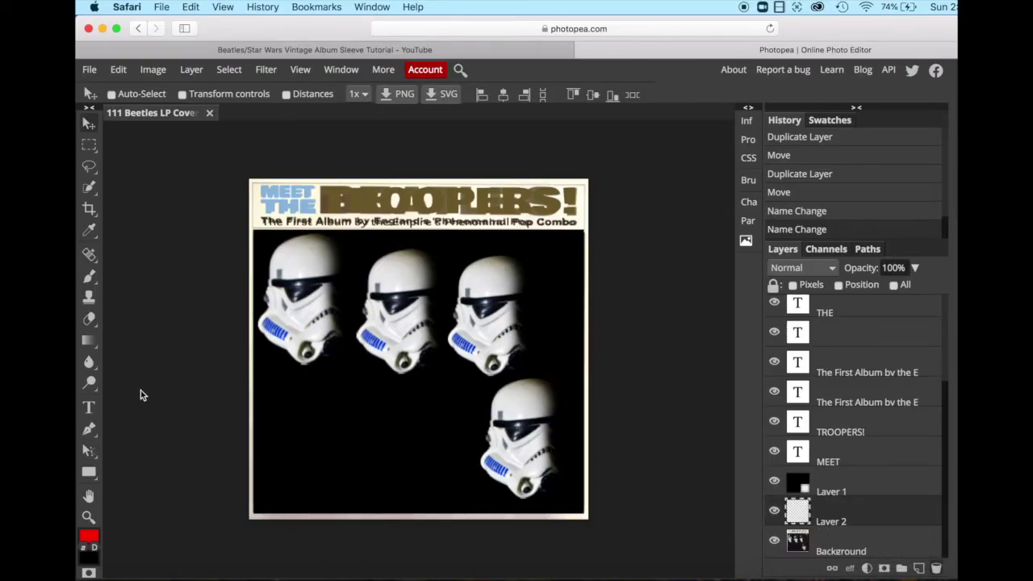
{"action": "left_click", "coordinate": [91, 347]}
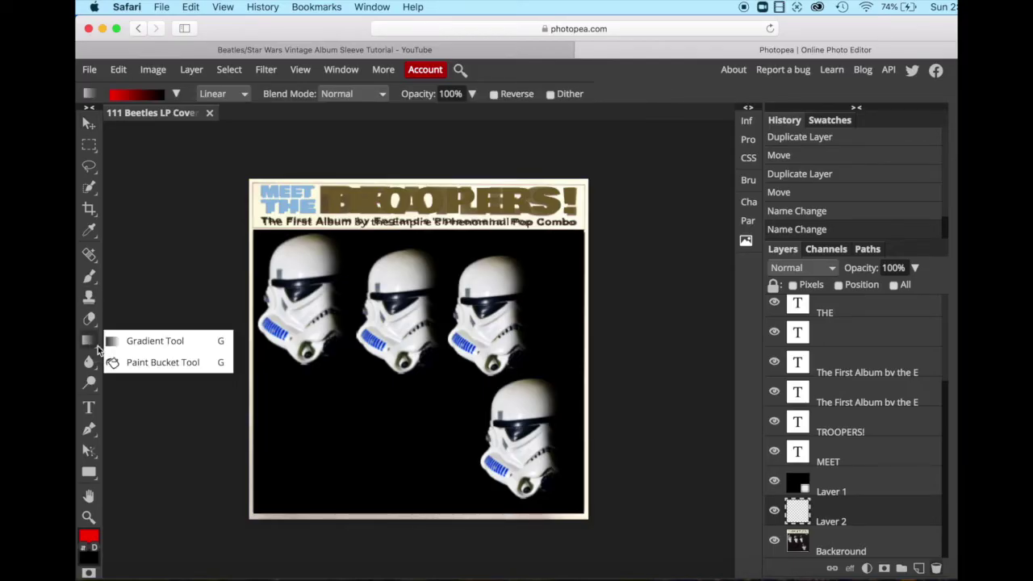
{"action": "left_click", "coordinate": [153, 363]}
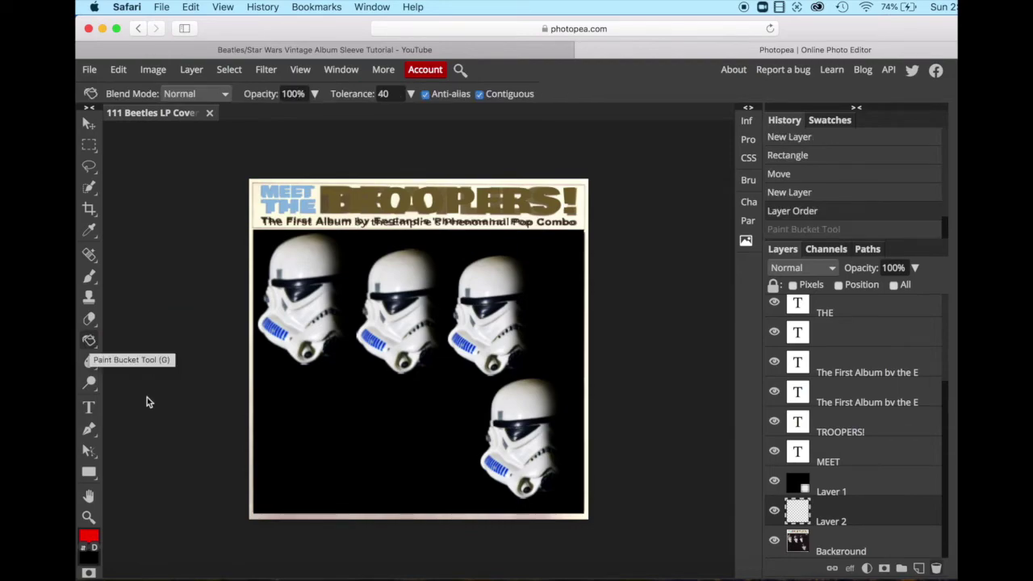
{"action": "left_click", "coordinate": [89, 536]}
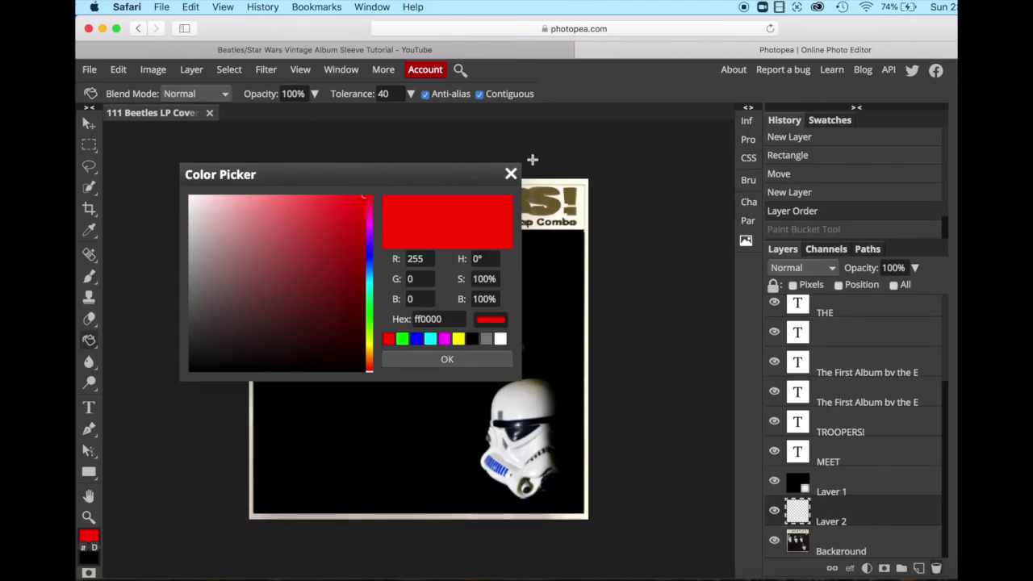
{"action": "left_click", "coordinate": [580, 197]}
{"action": "left_click", "coordinate": [447, 359]}
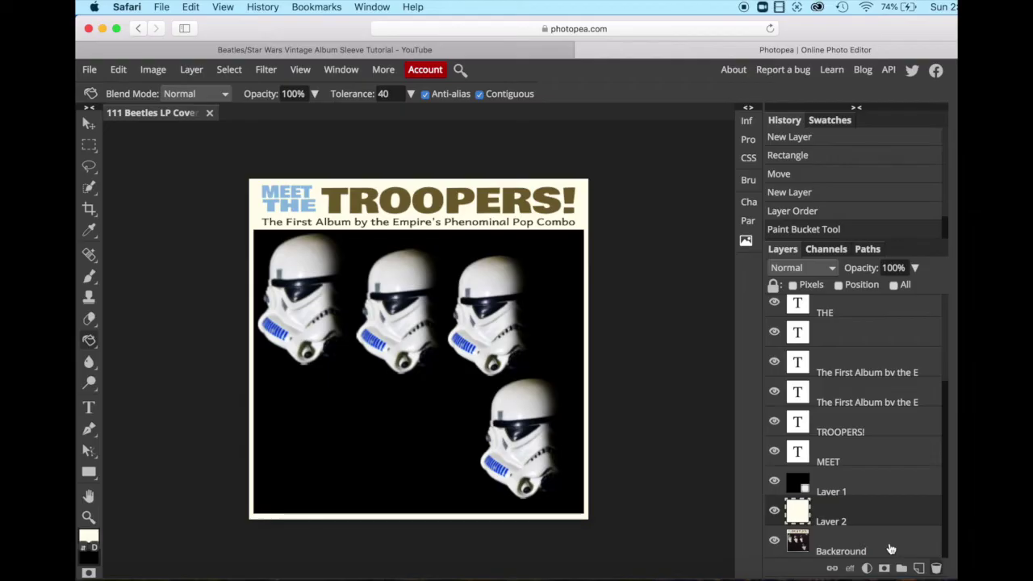
{"action": "left_click", "coordinate": [891, 458]}
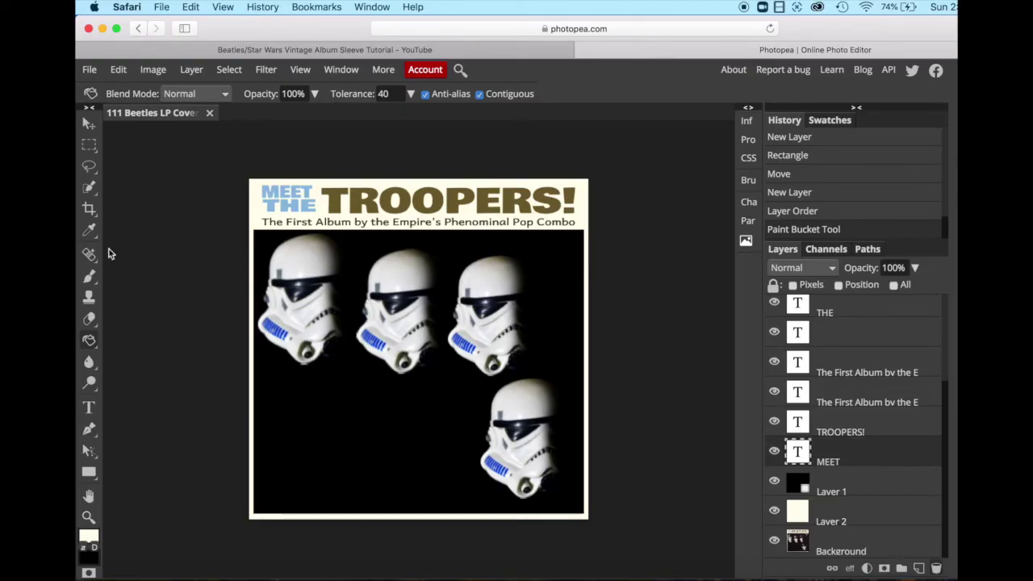
{"action": "left_click", "coordinate": [88, 126]}
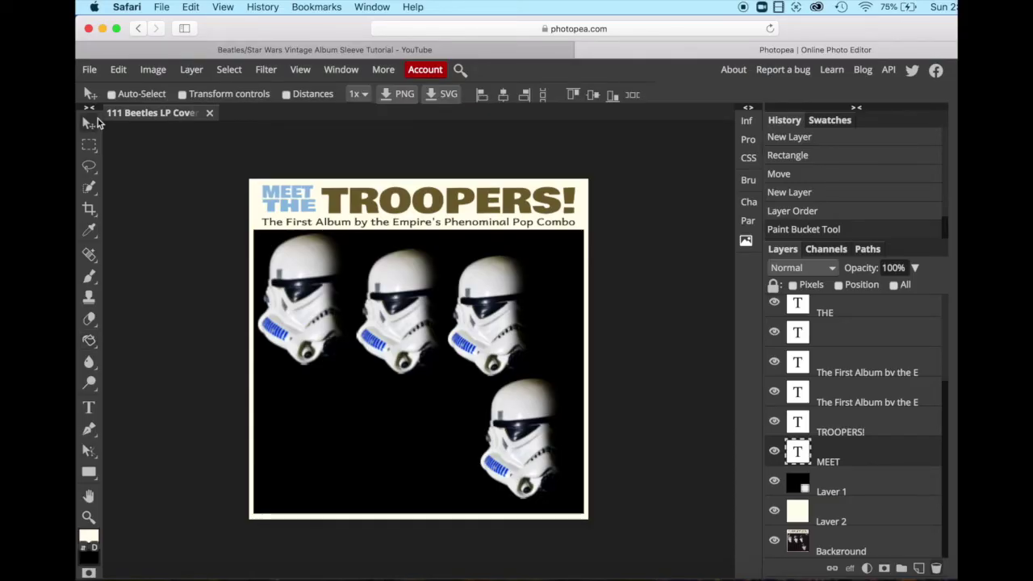
{"action": "left_click", "coordinate": [182, 95]}
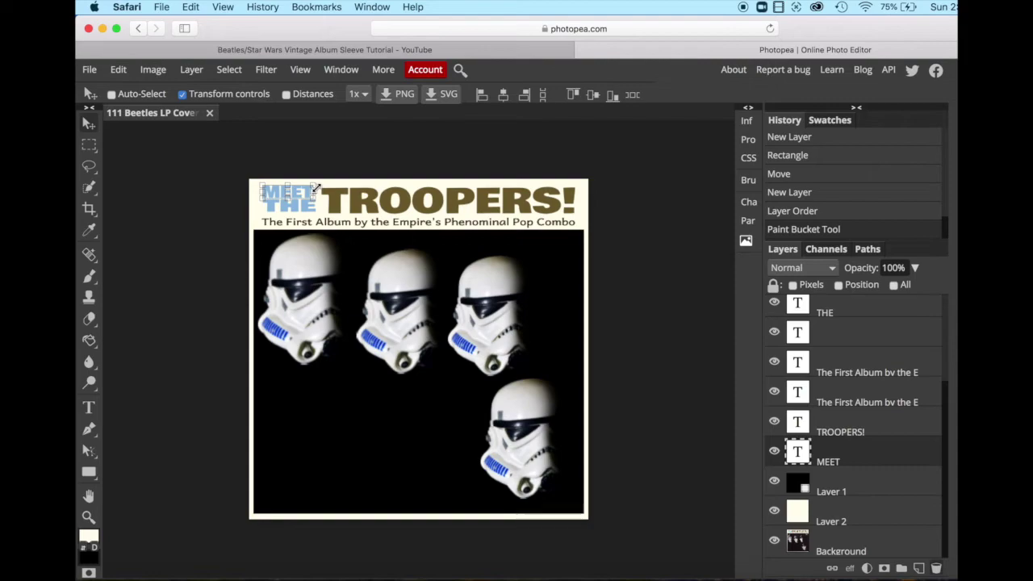
{"action": "left_click", "coordinate": [888, 490]}
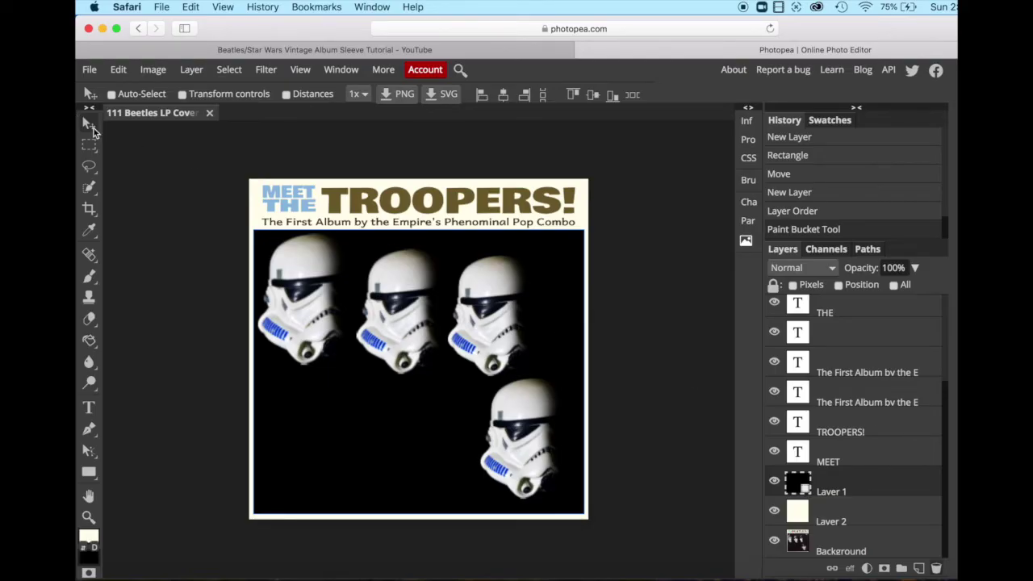
{"action": "key", "text": "alt+bracketright"}
{"action": "key", "text": "alt+bracketright"}
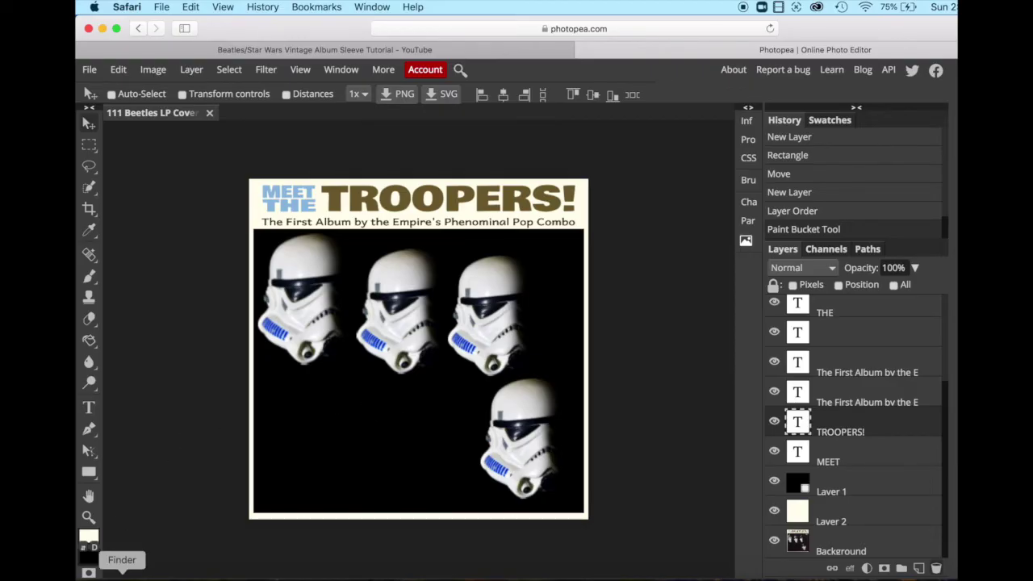
Step: Drag '111 Record Album Texture 1' from Finder onto the Photopea canvas
{"action": "left_click", "coordinate": [122, 571]}
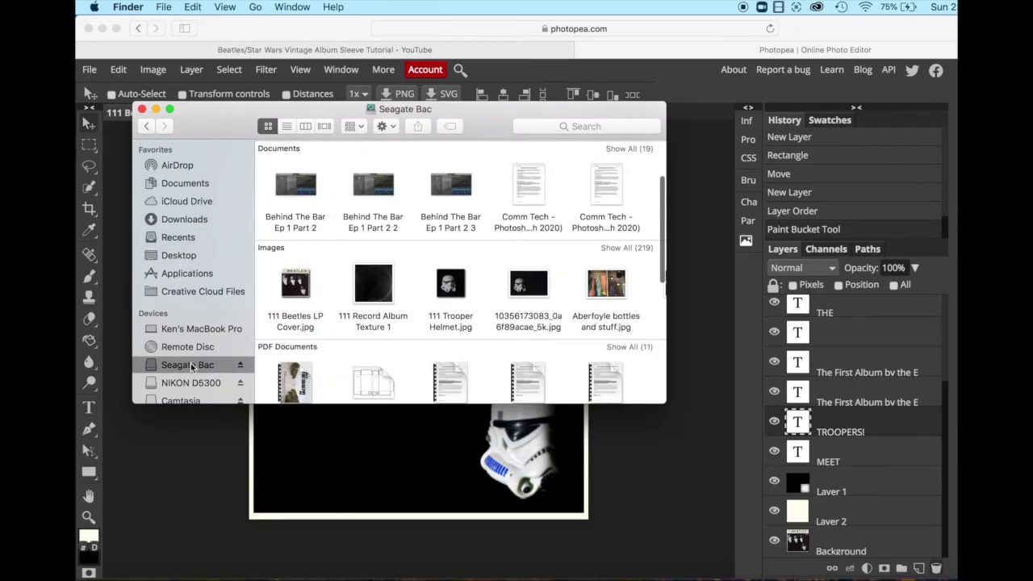
{"action": "left_click_drag", "start_coordinate": [374, 289], "coordinate": [340, 454]}
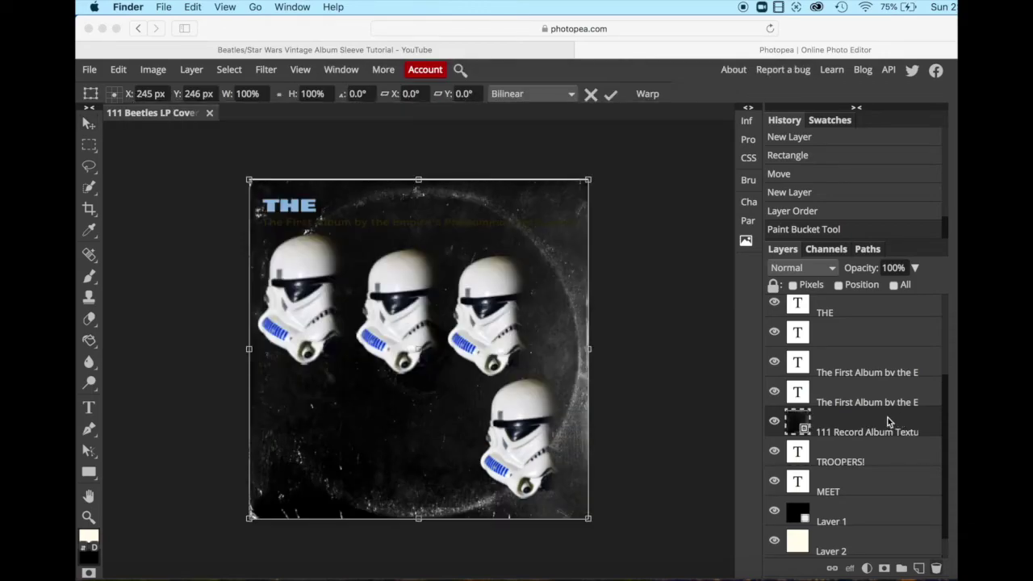
Step: Move the texture layer to the top, stretch it to all cover edges, and set its blend mode to Screen
{"action": "left_click", "coordinate": [892, 423]}
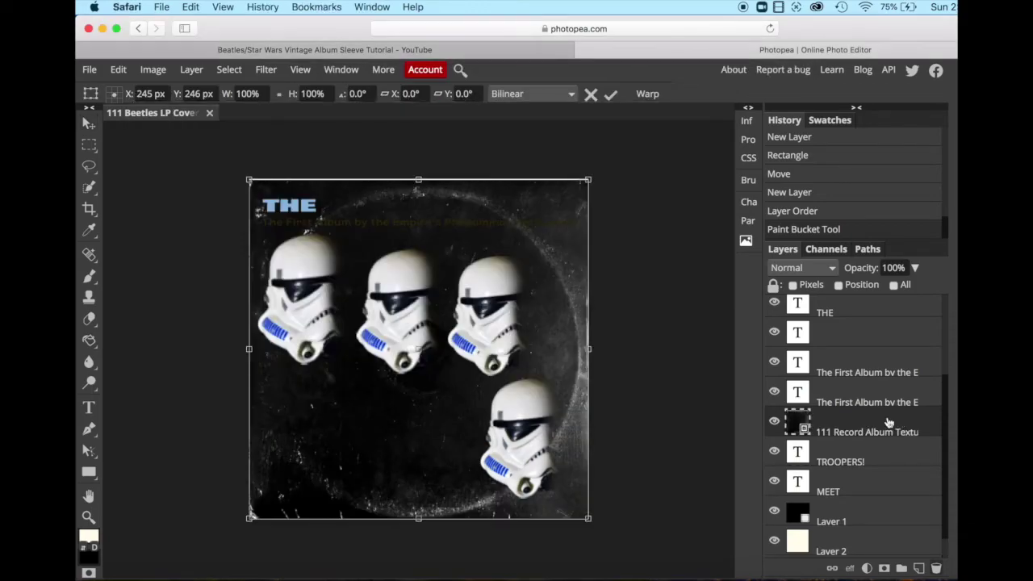
{"action": "left_click_drag", "start_coordinate": [911, 421], "coordinate": [887, 304]}
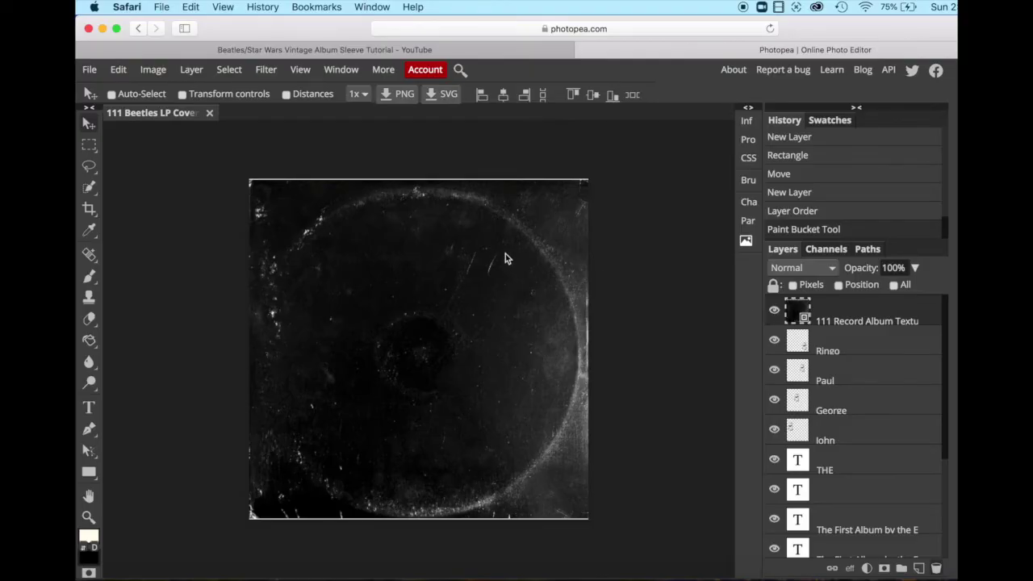
{"action": "left_click", "coordinate": [182, 95]}
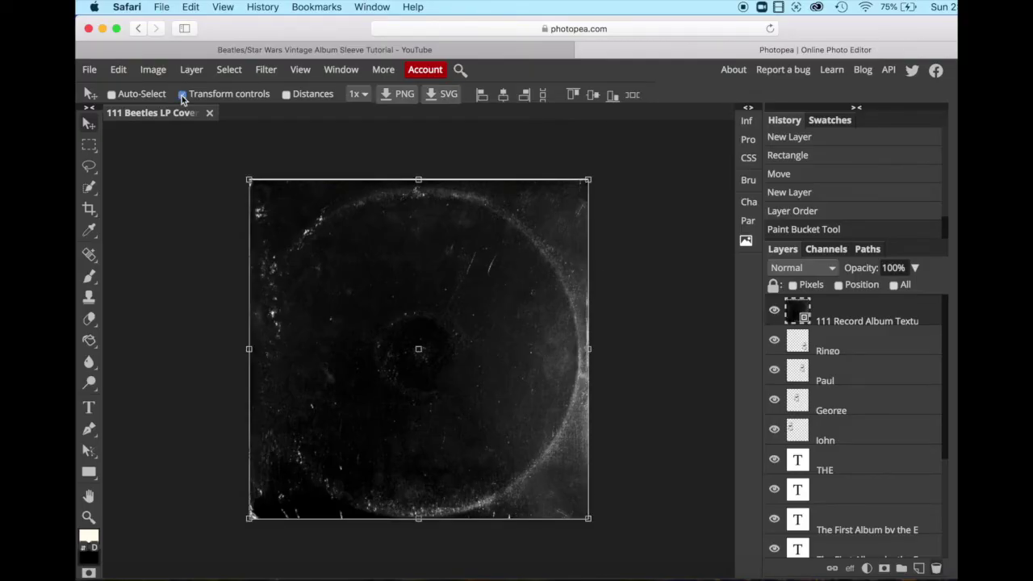
{"action": "left_click_drag", "start_coordinate": [418, 179], "coordinate": [419, 174]}
{"action": "left_click_drag", "start_coordinate": [254, 346], "coordinate": [244, 346]}
{"action": "left_click_drag", "start_coordinate": [417, 516], "coordinate": [416, 515]}
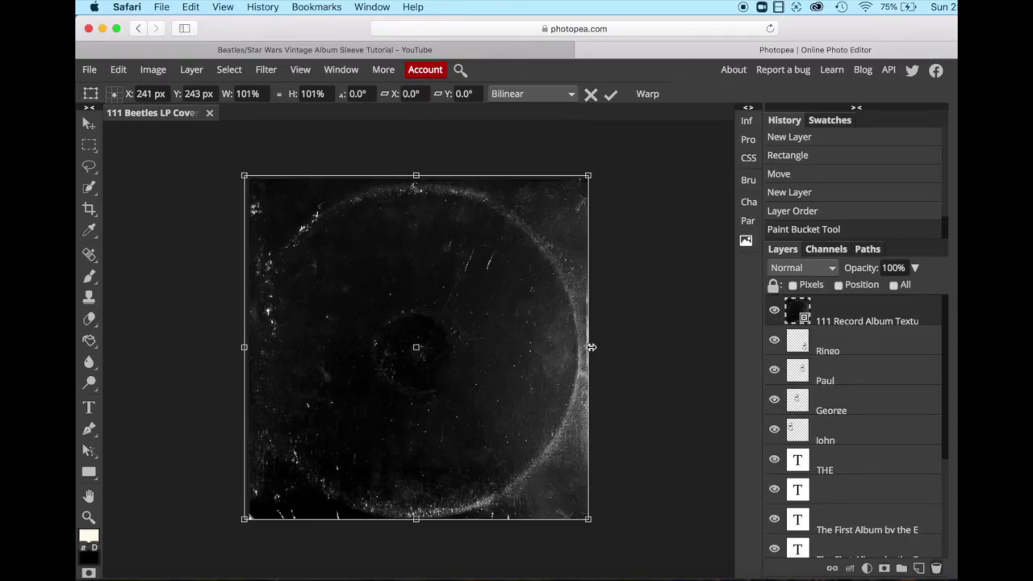
{"action": "left_click_drag", "start_coordinate": [597, 348], "coordinate": [601, 348]}
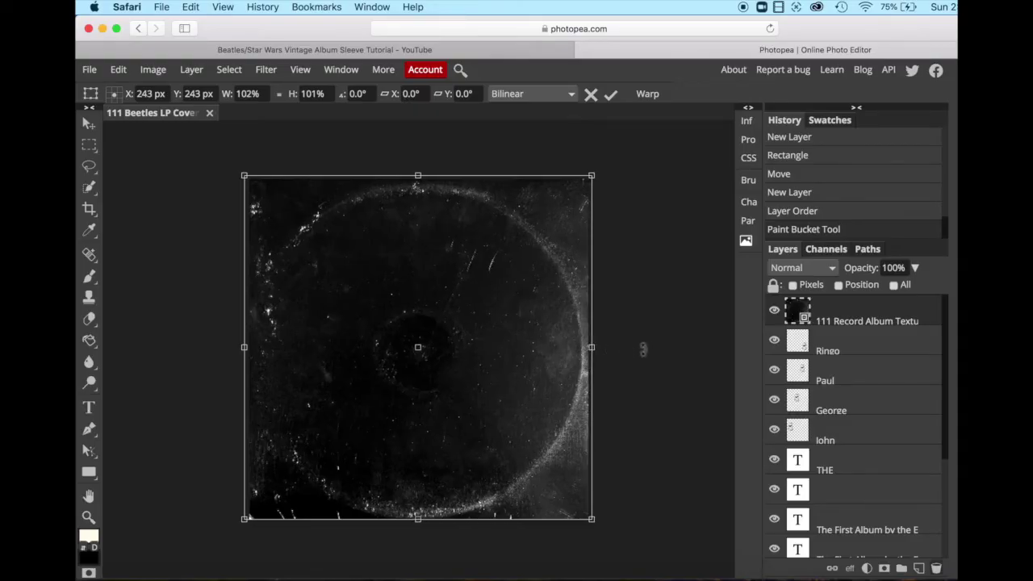
{"action": "left_click", "coordinate": [90, 125]}
{"action": "left_click", "coordinate": [182, 94]}
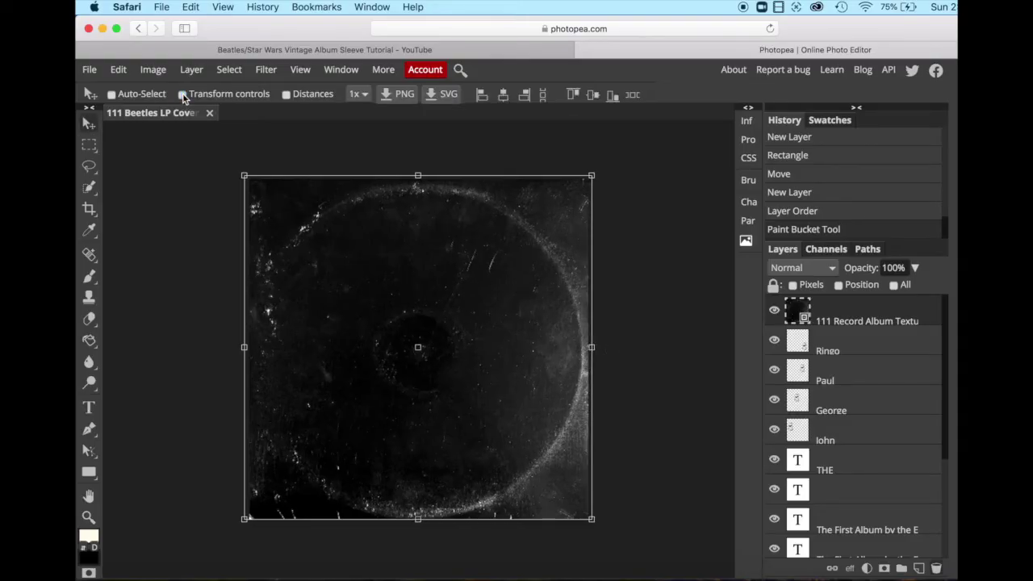
{"action": "left_click", "coordinate": [819, 269]}
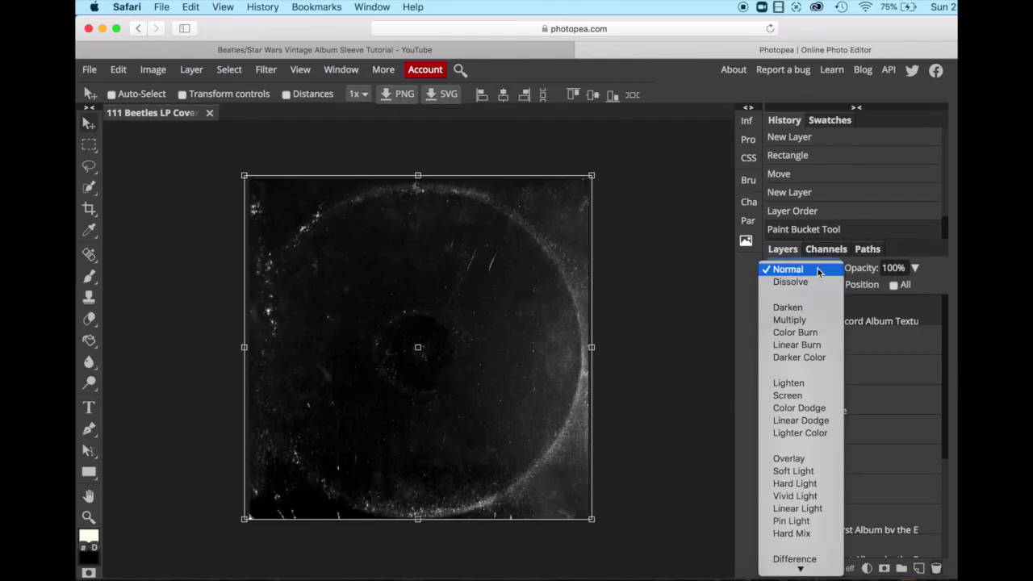
{"action": "left_click", "coordinate": [800, 395]}
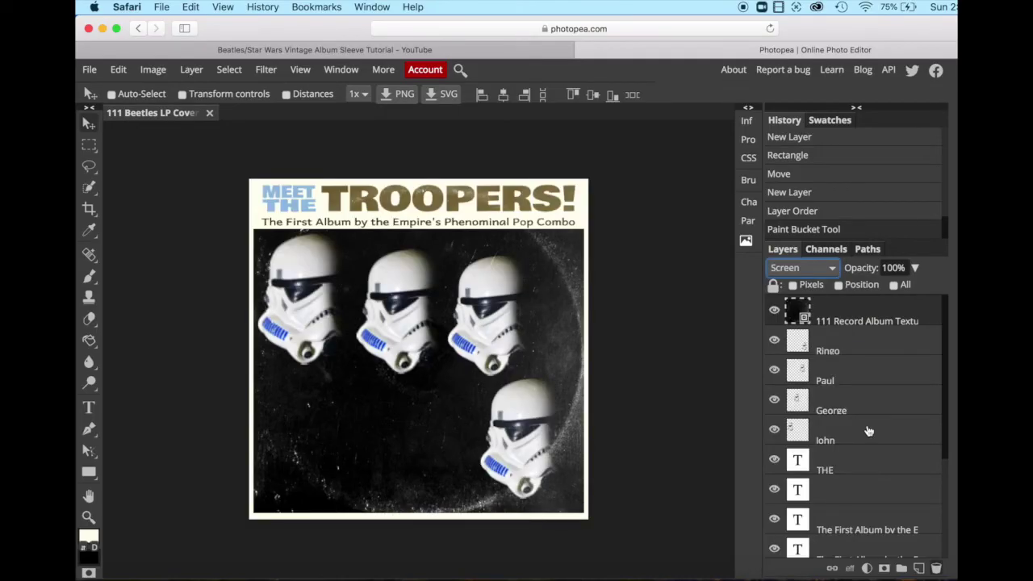
Step: Desaturate the John and George helmet layers with Image > Adjustments > Desaturate
{"action": "left_click", "coordinate": [869, 432]}
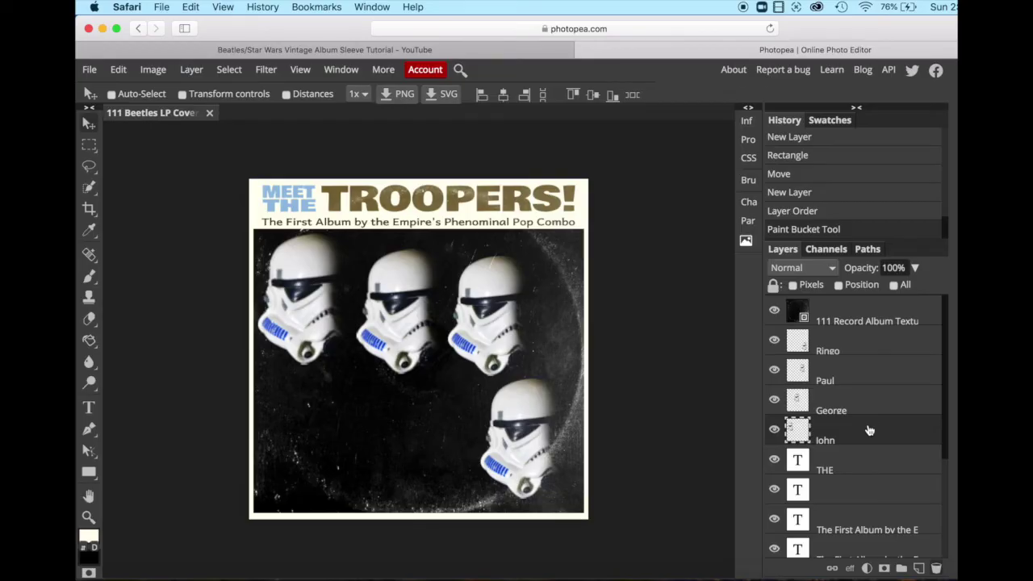
{"action": "left_click", "coordinate": [152, 69]}
{"action": "mouse_move", "coordinate": [180, 88]}
{"action": "left_click", "coordinate": [313, 445]}
{"action": "left_click", "coordinate": [878, 406]}
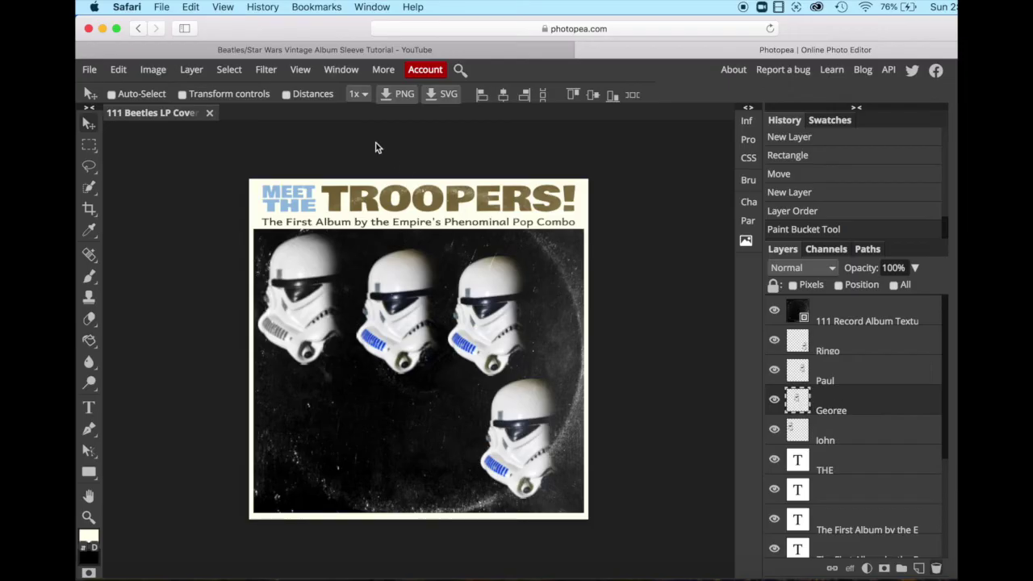
{"action": "left_click", "coordinate": [152, 70]}
{"action": "mouse_move", "coordinate": [184, 92]}
{"action": "left_click", "coordinate": [326, 446]}
Step: Desaturate the Paul and Ringo helmet layers the same way
{"action": "left_click", "coordinate": [888, 375]}
{"action": "left_click", "coordinate": [152, 70]}
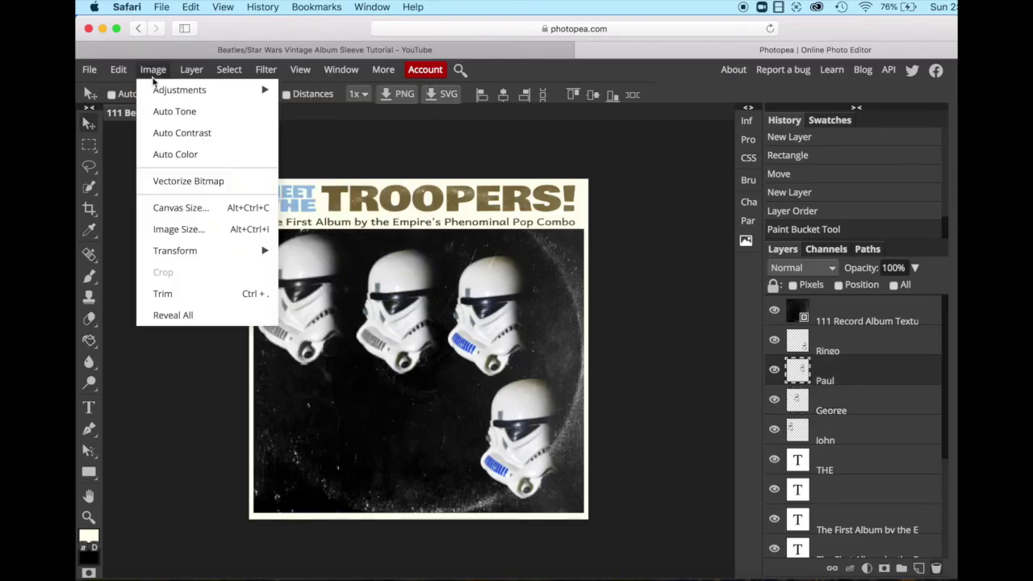
{"action": "mouse_move", "coordinate": [156, 94]}
{"action": "left_click", "coordinate": [325, 447]}
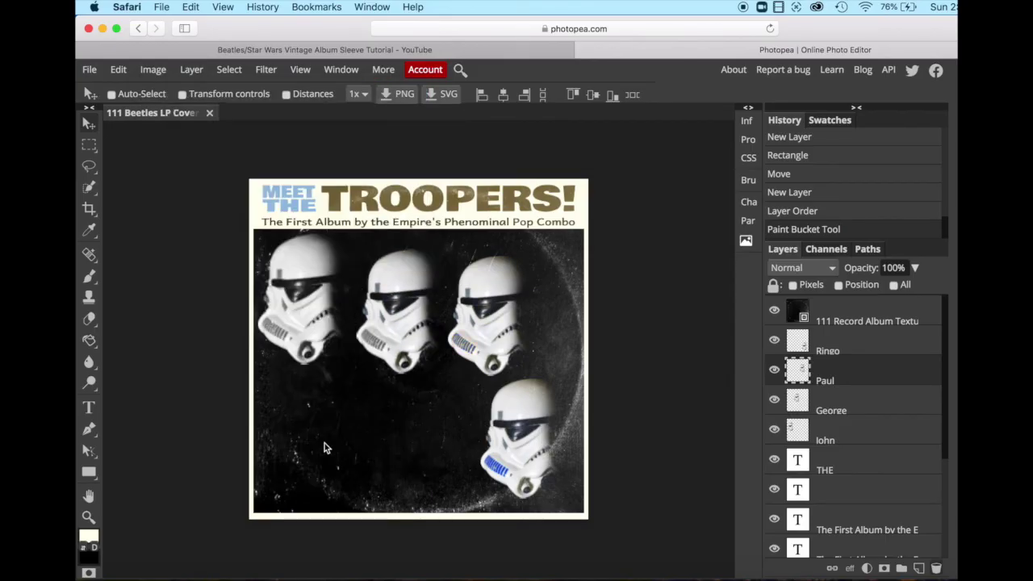
{"action": "left_click", "coordinate": [863, 349]}
{"action": "left_click", "coordinate": [152, 70]}
{"action": "mouse_move", "coordinate": [156, 92]}
{"action": "left_click", "coordinate": [325, 446]}
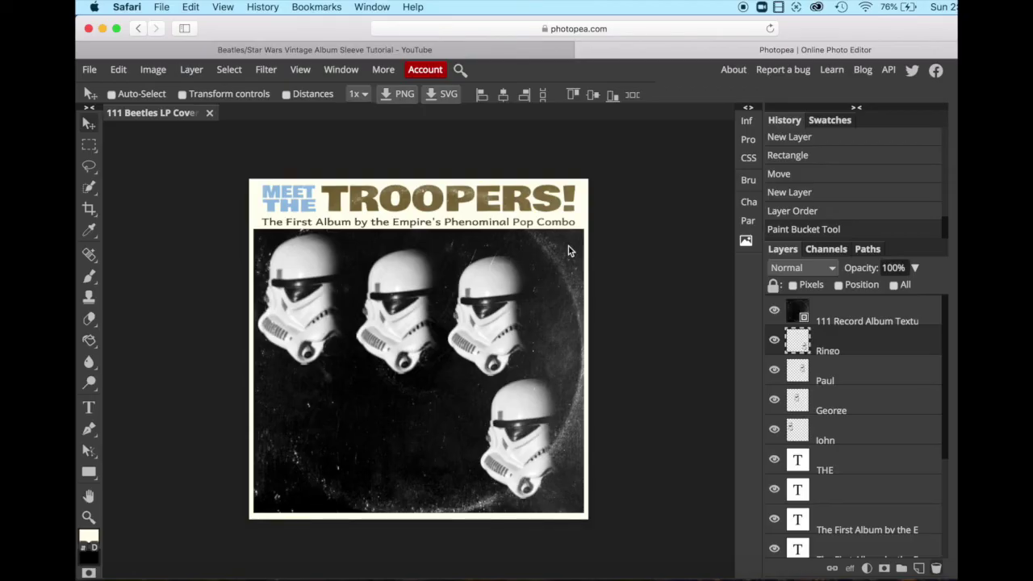
Step: Export the cover through File > Export as > JPG with quality set to 100%
{"action": "left_click", "coordinate": [90, 70]}
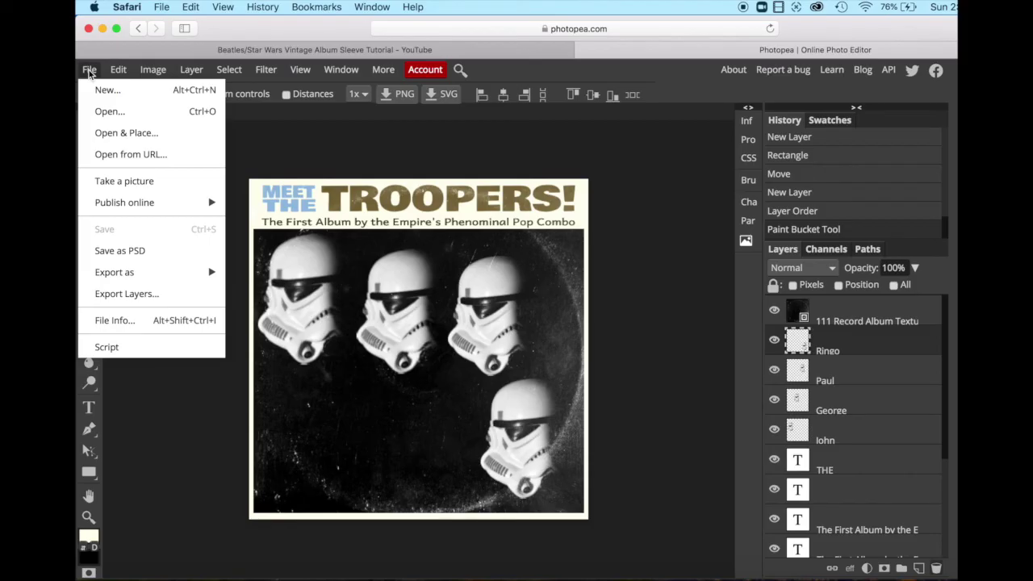
{"action": "mouse_move", "coordinate": [129, 273]}
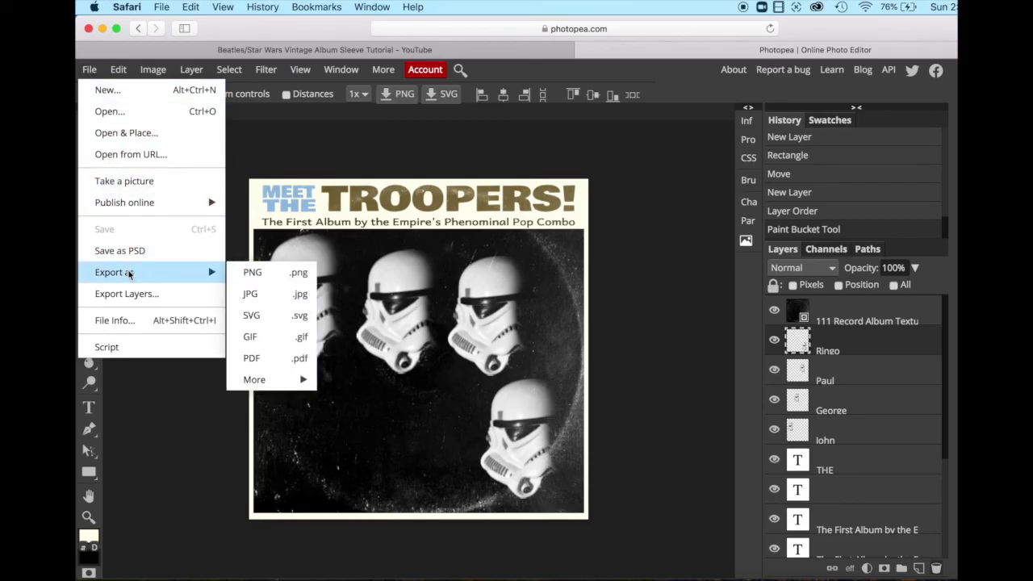
{"action": "left_click", "coordinate": [266, 295]}
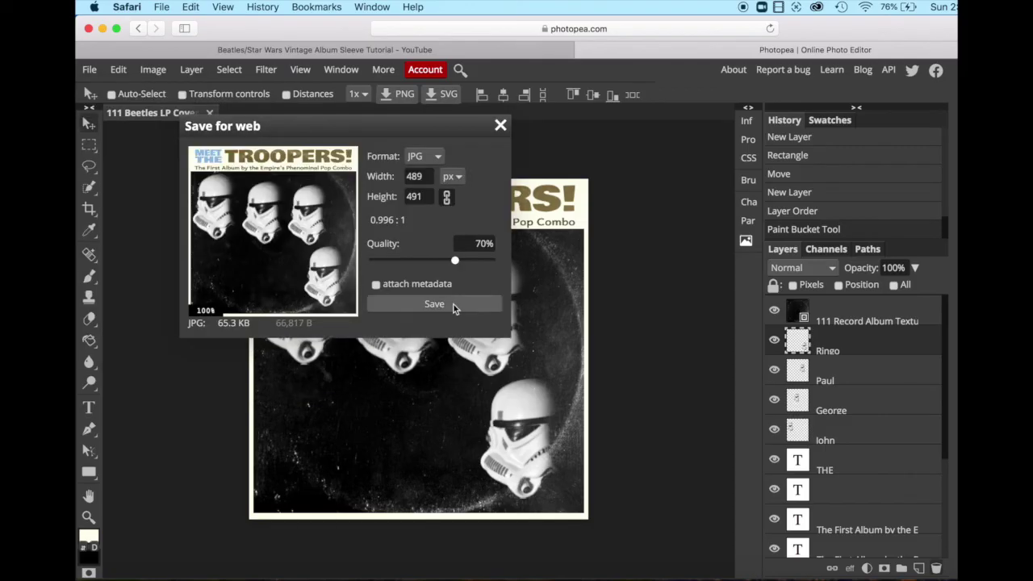
{"action": "left_click_drag", "start_coordinate": [456, 263], "coordinate": [490, 264]}
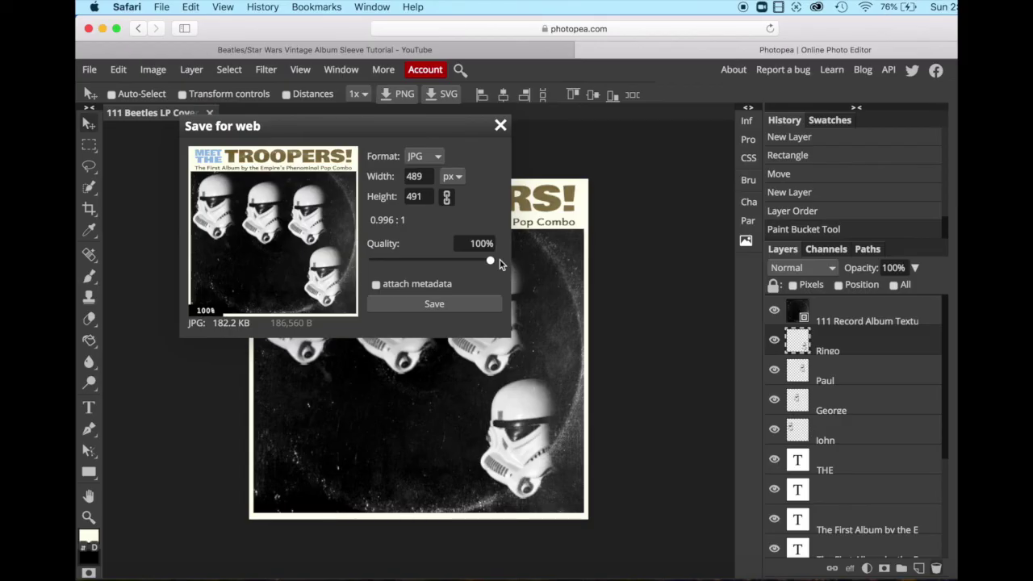
{"action": "left_click", "coordinate": [434, 304]}
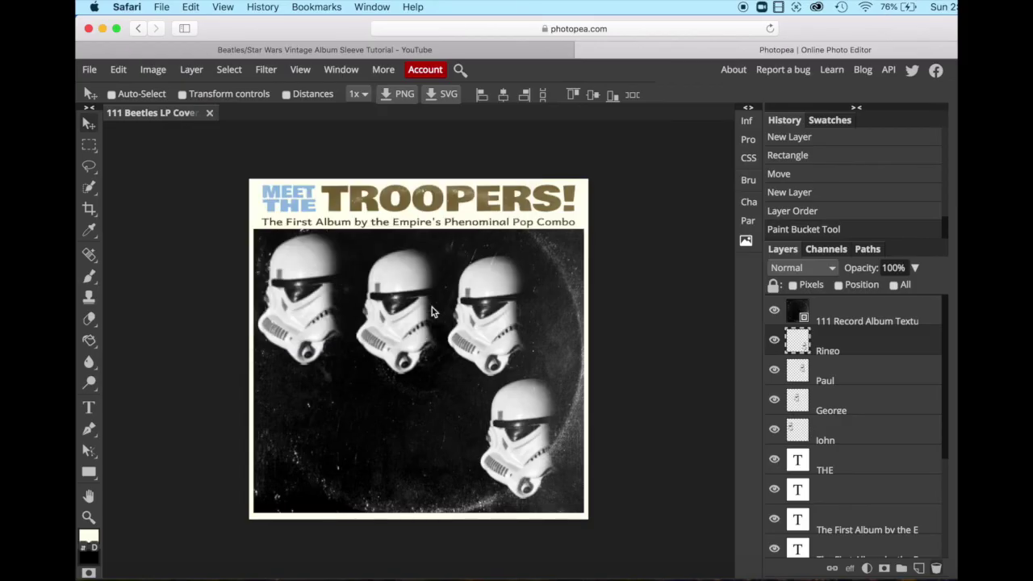